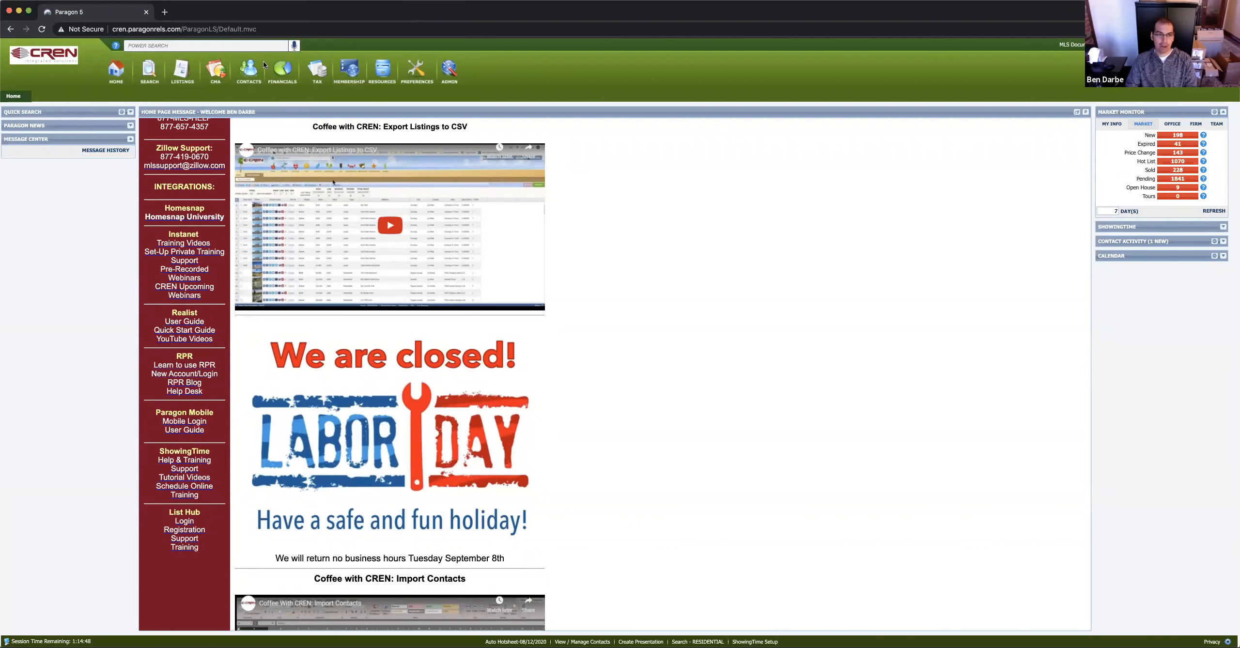
# Look through the Introduction To RPR learning page, then close it
pyautogui.scroll(10, 213, 335)
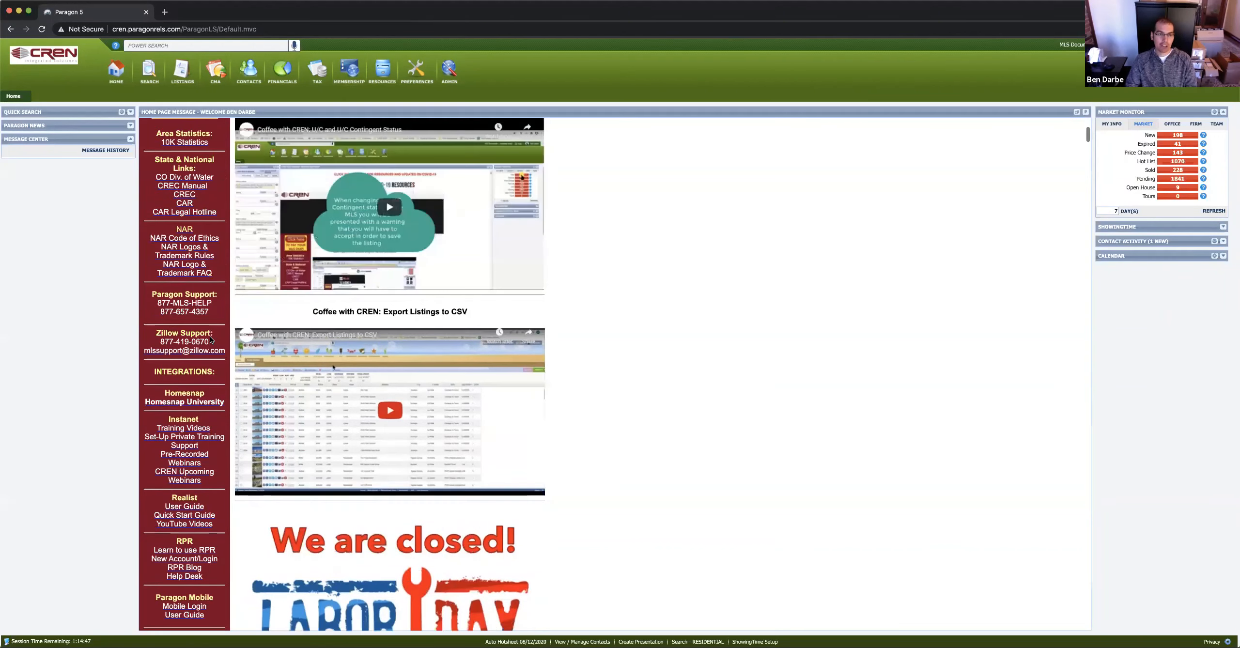
pyautogui.scroll(-3, 235, 338)
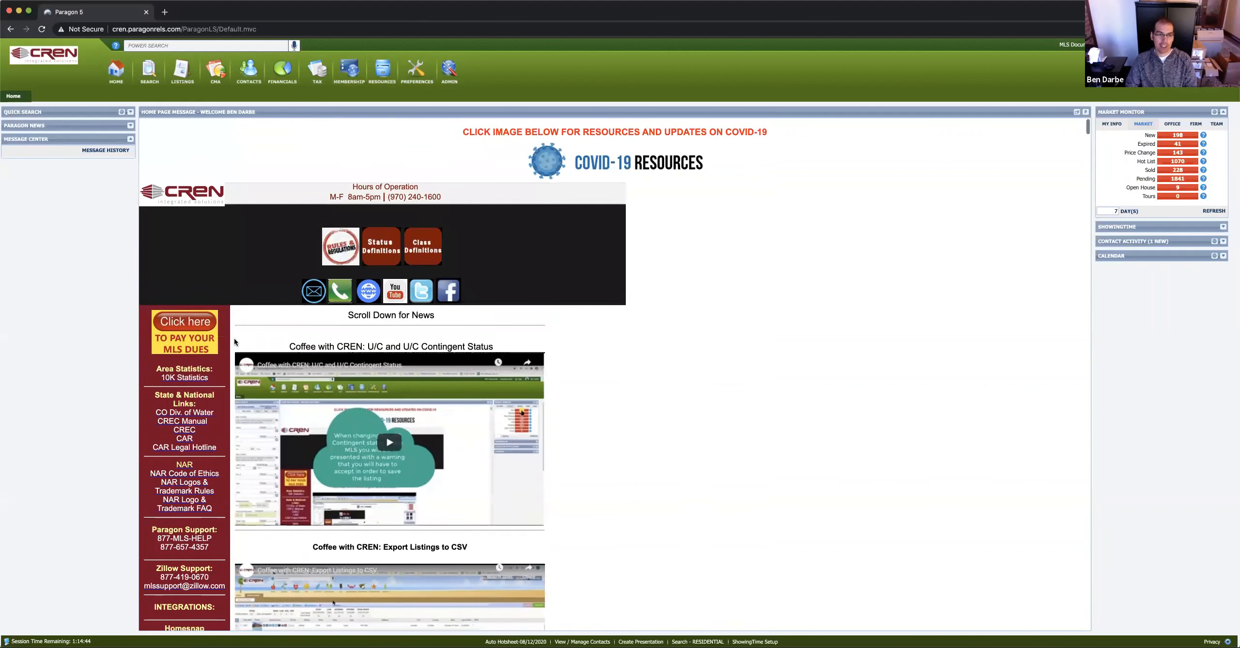
pyautogui.scroll(-5, 235, 342)
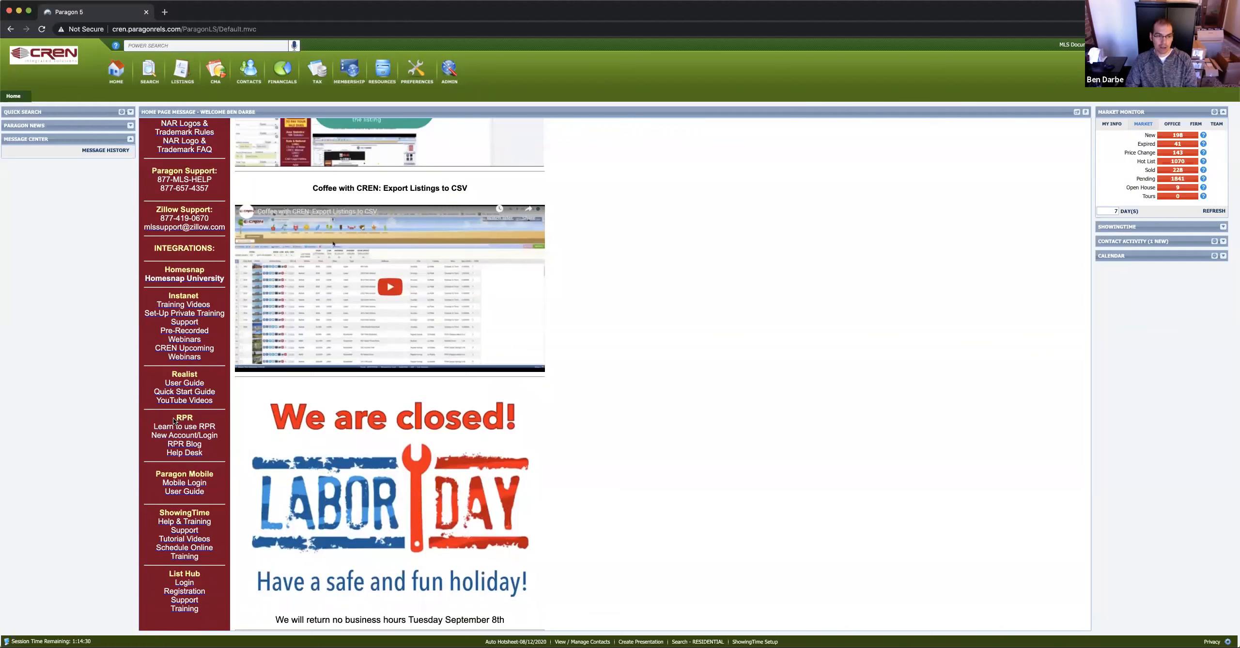
pyautogui.scroll(-3, 201, 421)
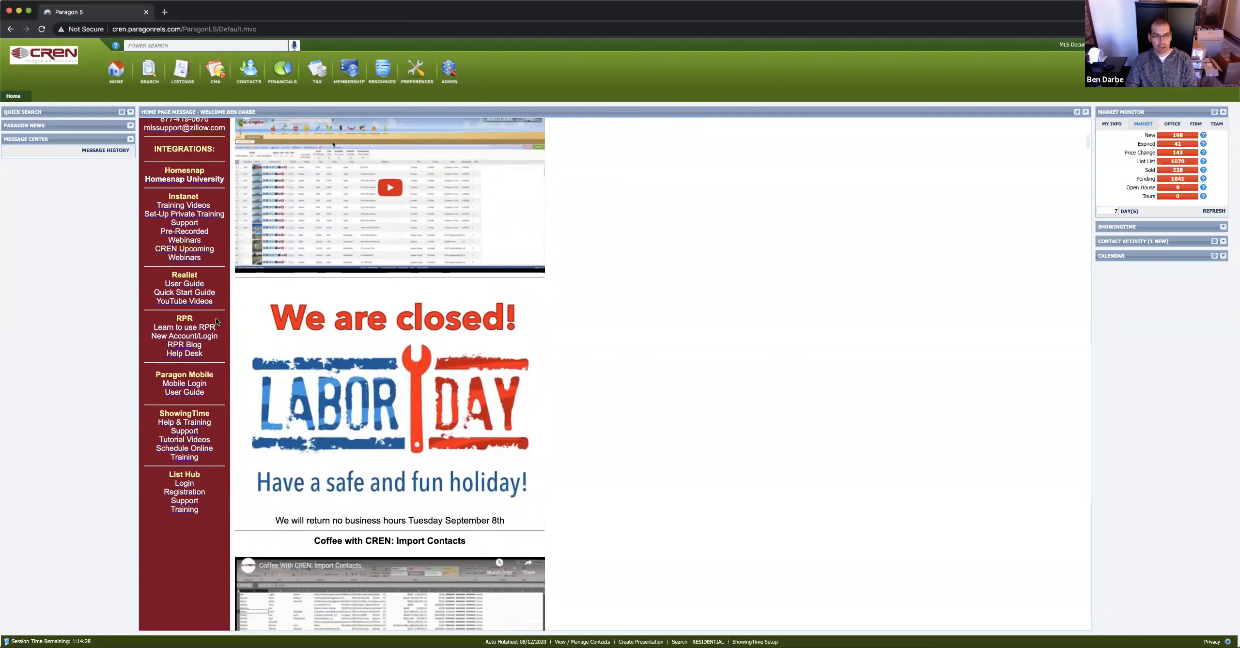
pyautogui.click(190, 328)
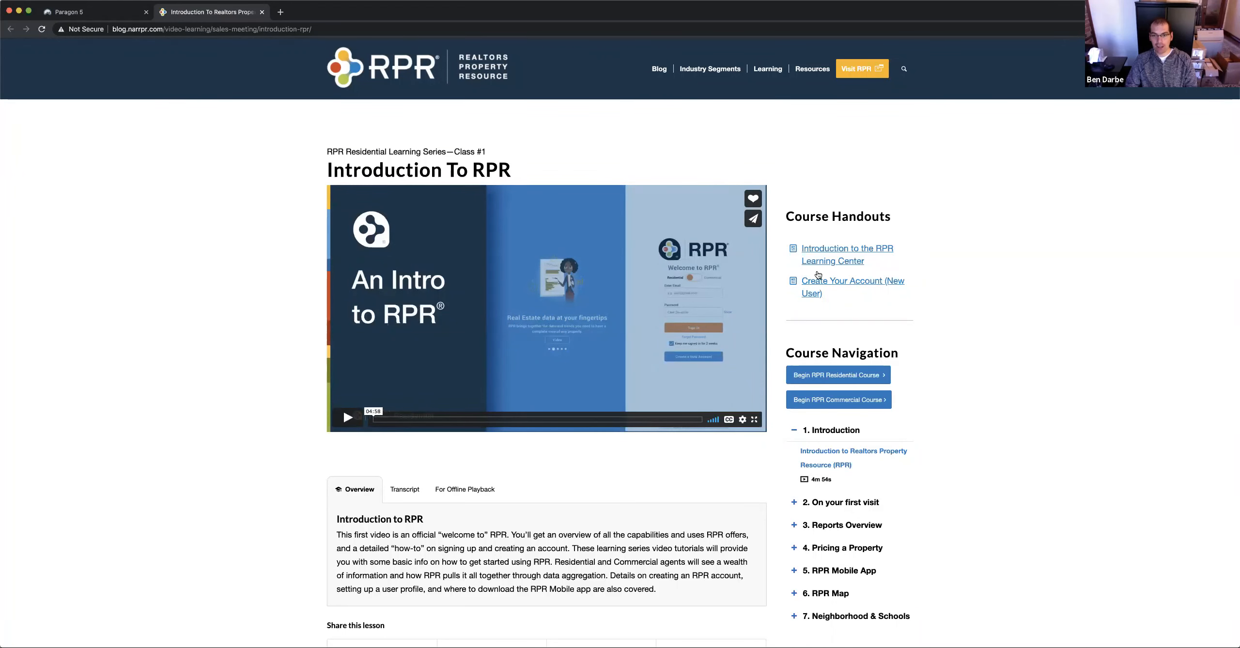
pyautogui.scroll(-2, 838, 416)
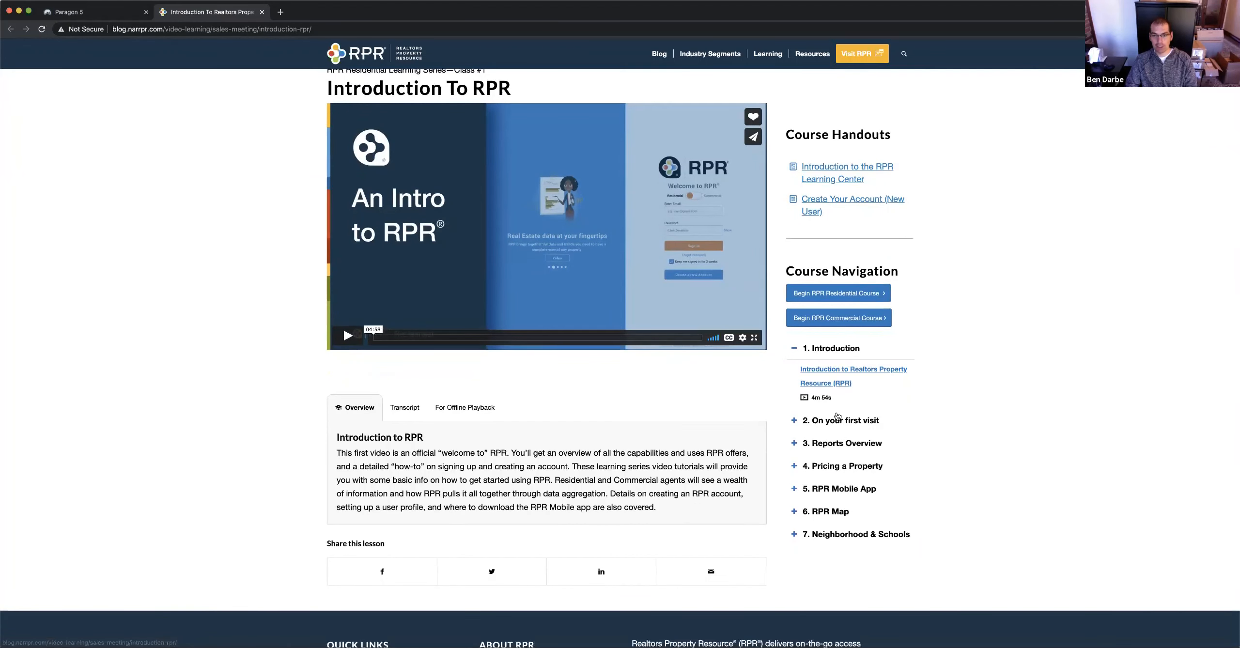
pyautogui.scroll(2, 837, 416)
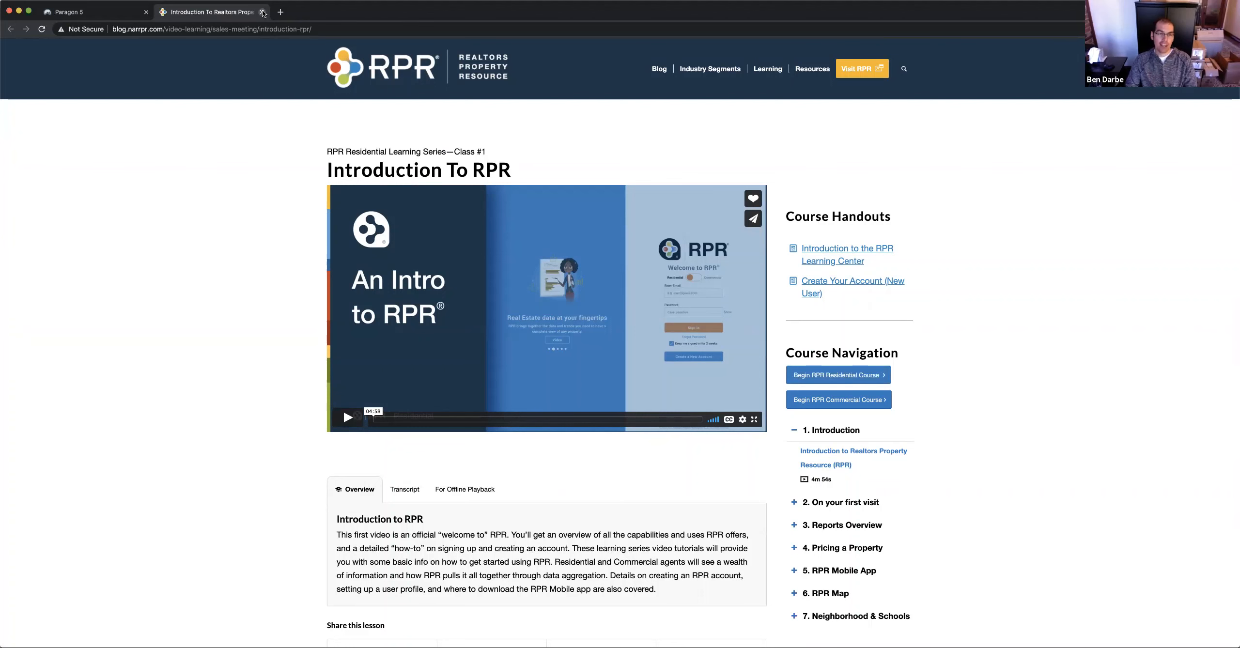
pyautogui.click(263, 12)
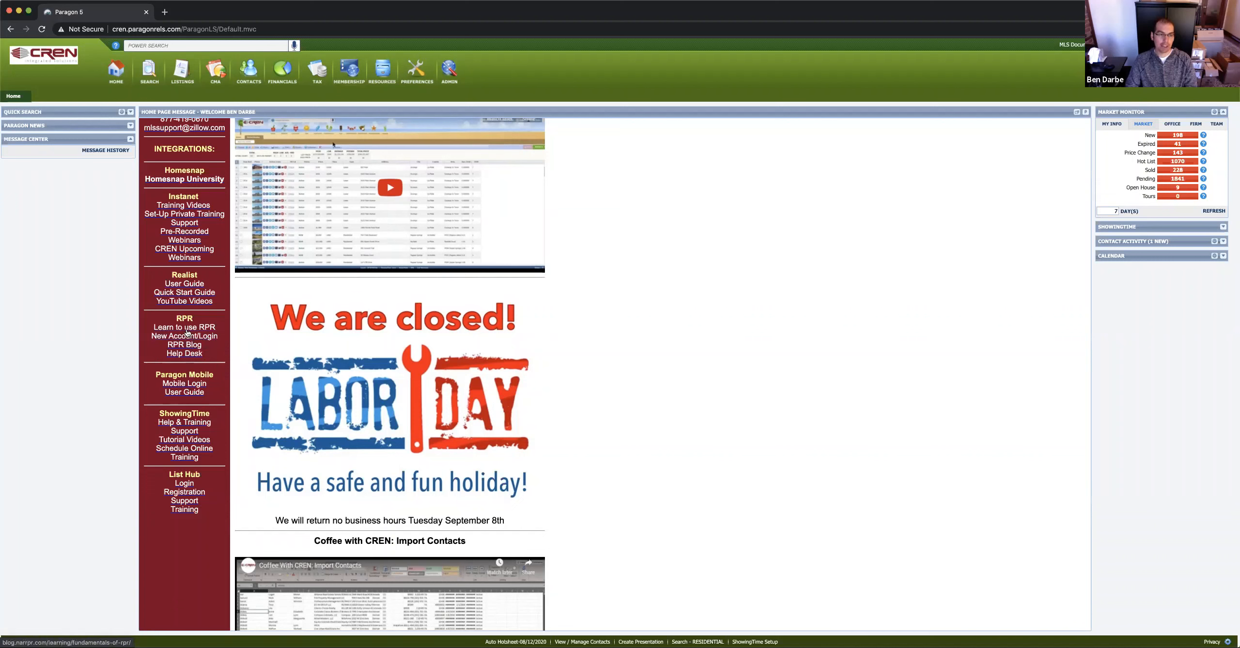
# Open the RPR login in a new tab and dismiss the new-account setup form
pyautogui.click(189, 337)
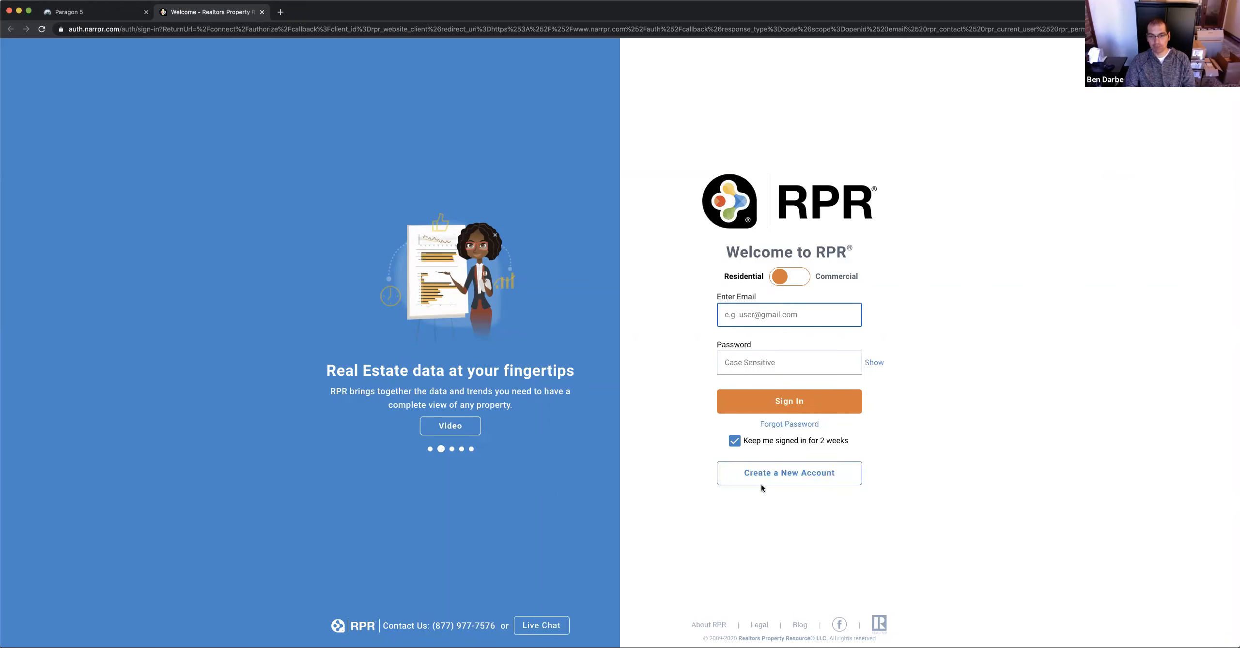
pyautogui.click(790, 475)
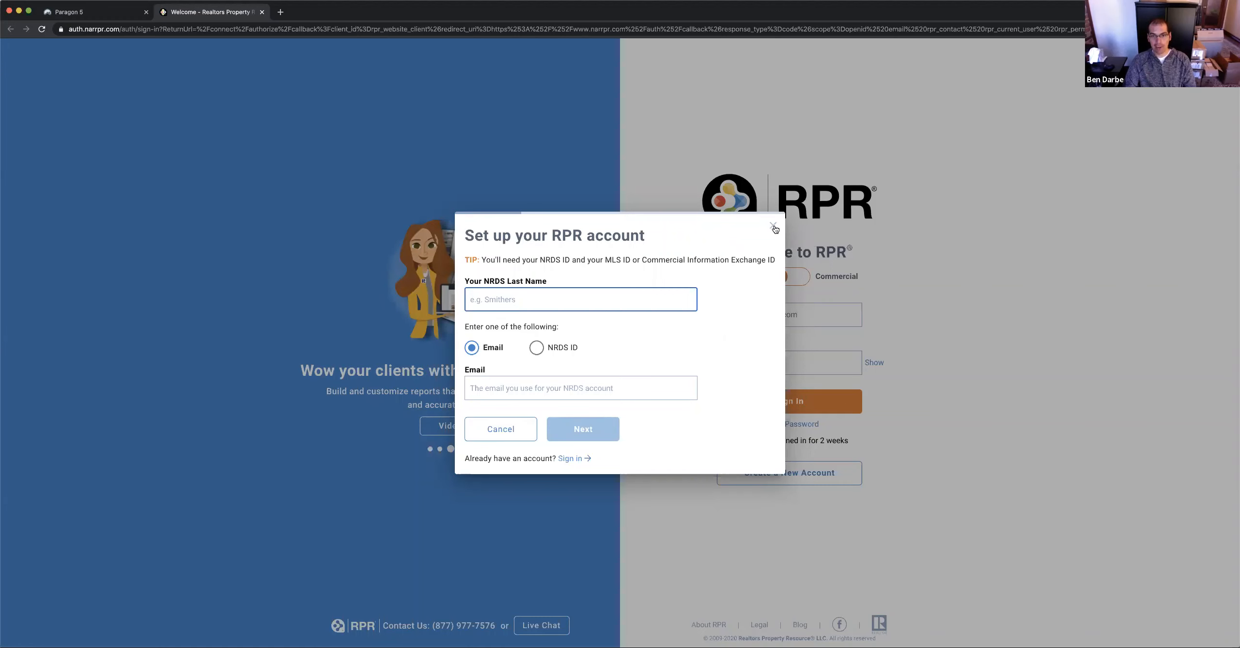
pyautogui.click(774, 226)
# Enter the staff account's e-mail and password on the Welcome page and sign in
pyautogui.click(751, 312)
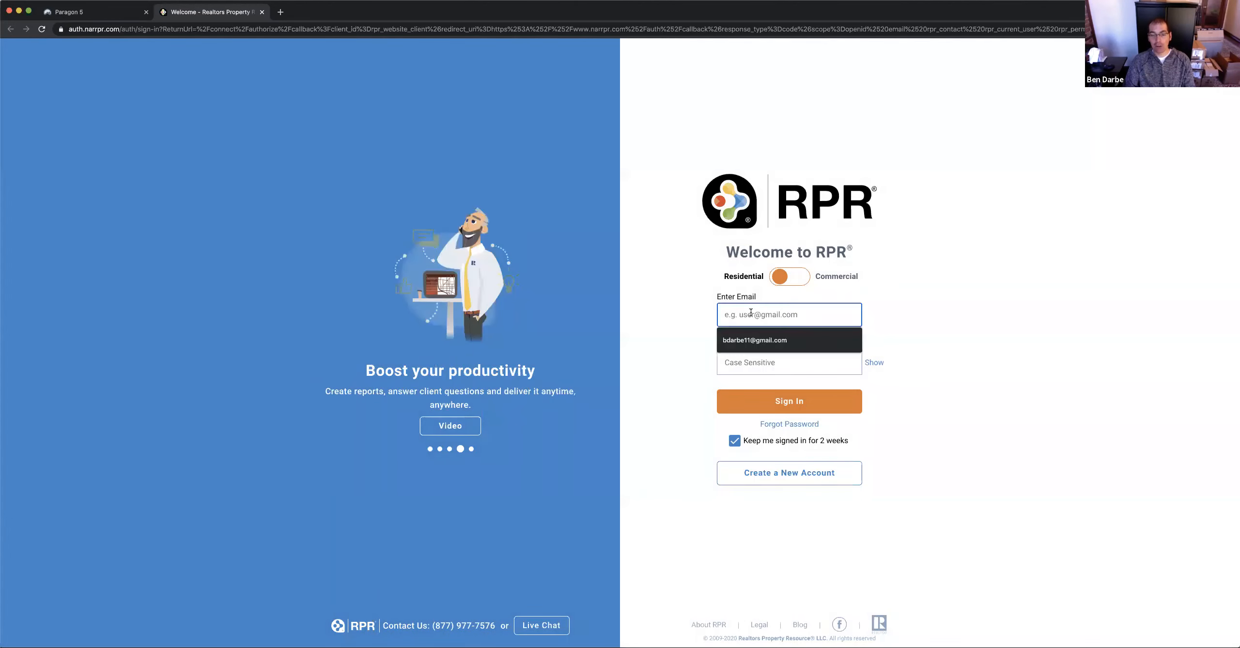
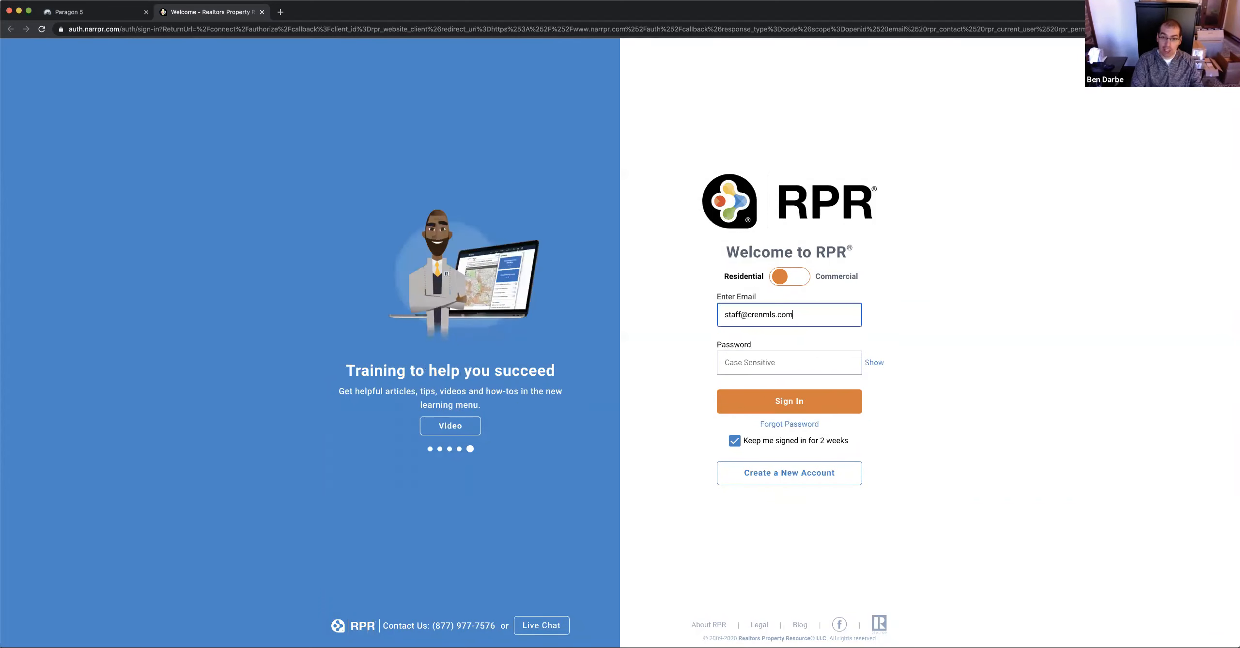
pyautogui.click(772, 366)
pyautogui.write('•••••')
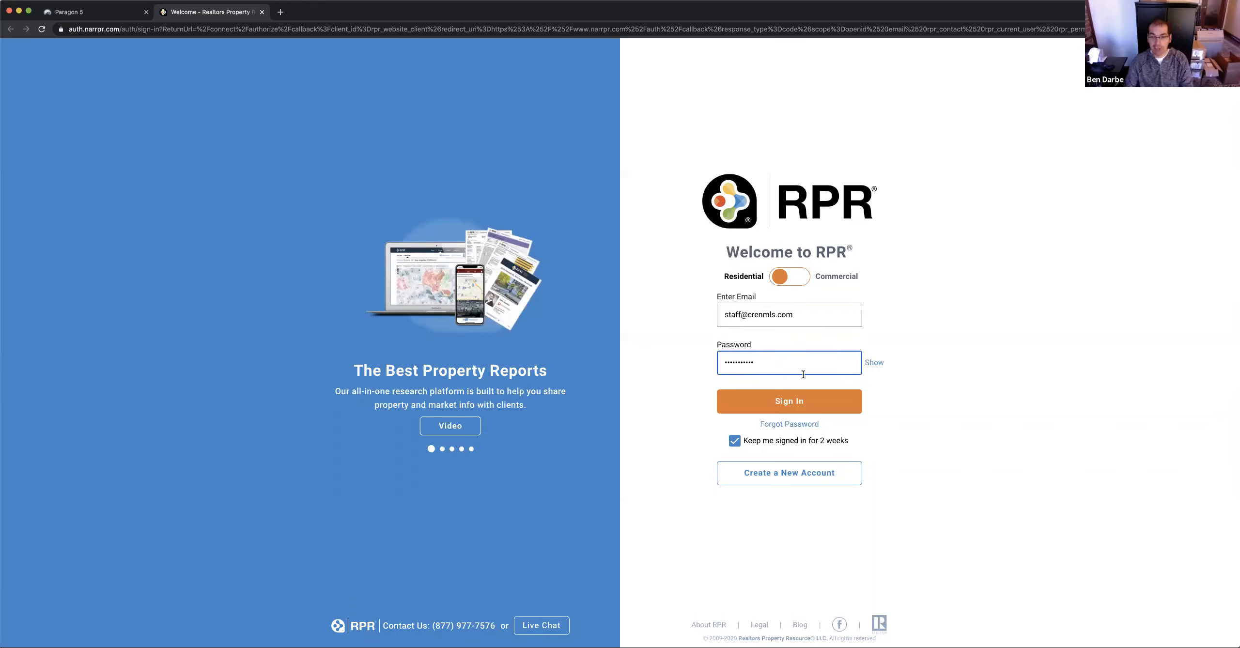
pyautogui.click(789, 402)
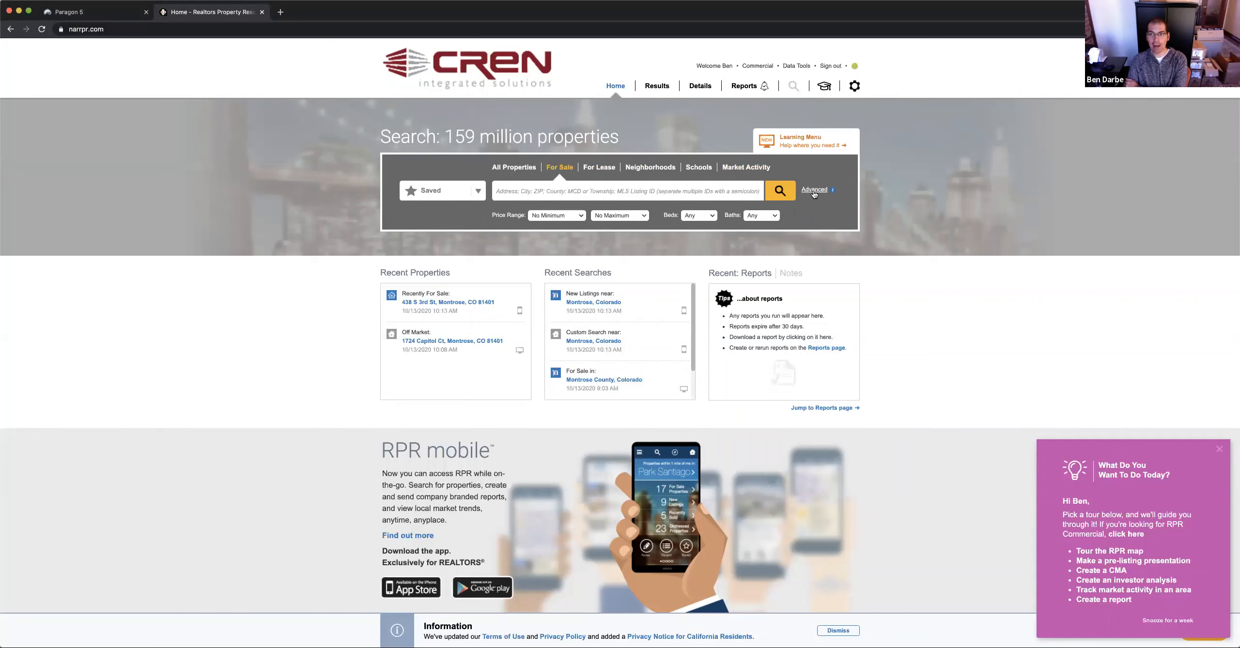
# Run an advanced for-sale search with location 'montrose', choosing Montrose County, Colorado
pyautogui.click(813, 190)
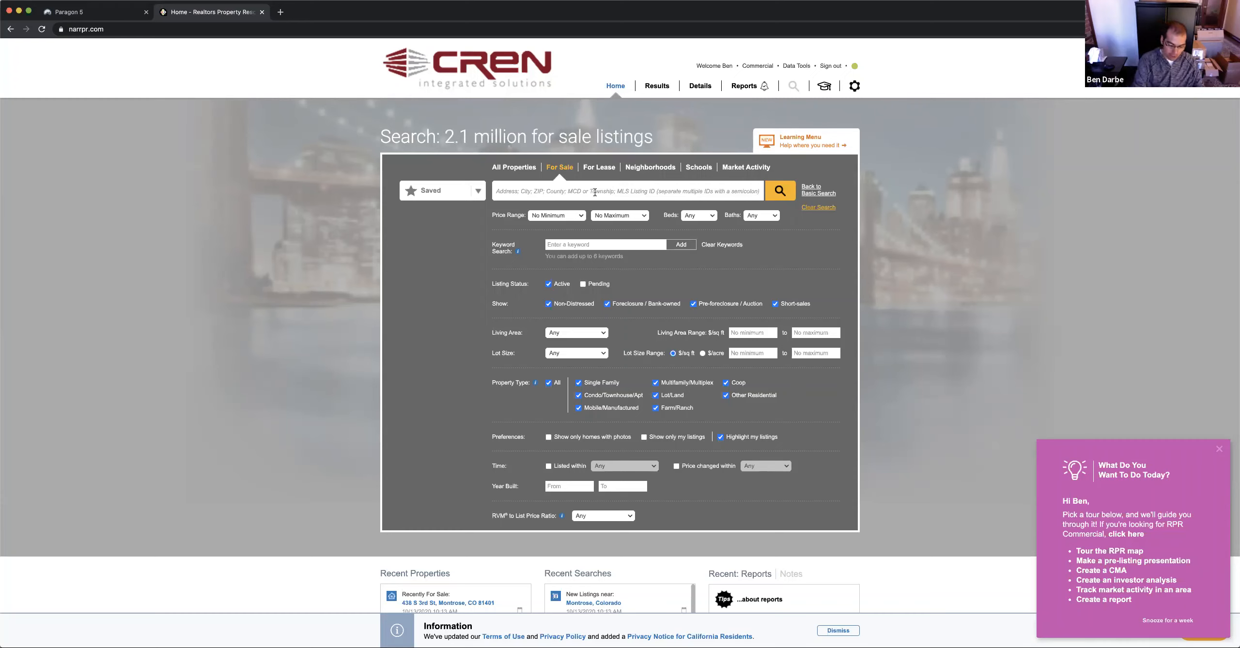
pyautogui.click(595, 192)
pyautogui.write('mont')
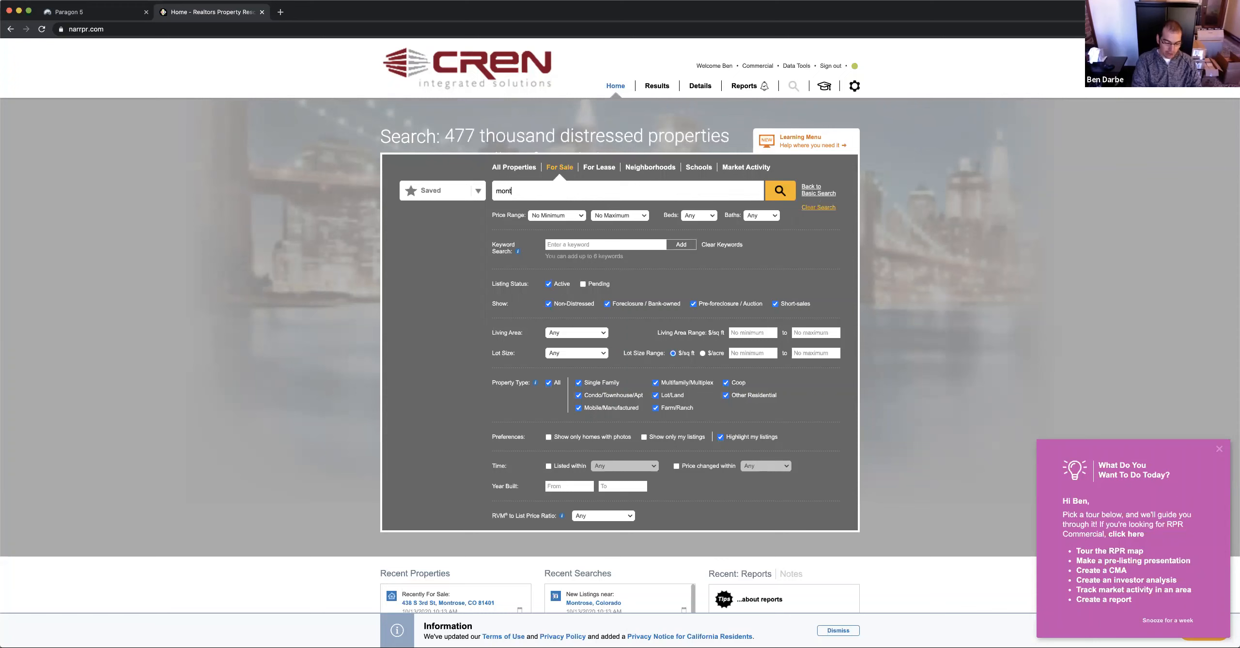
pyautogui.write('rose')
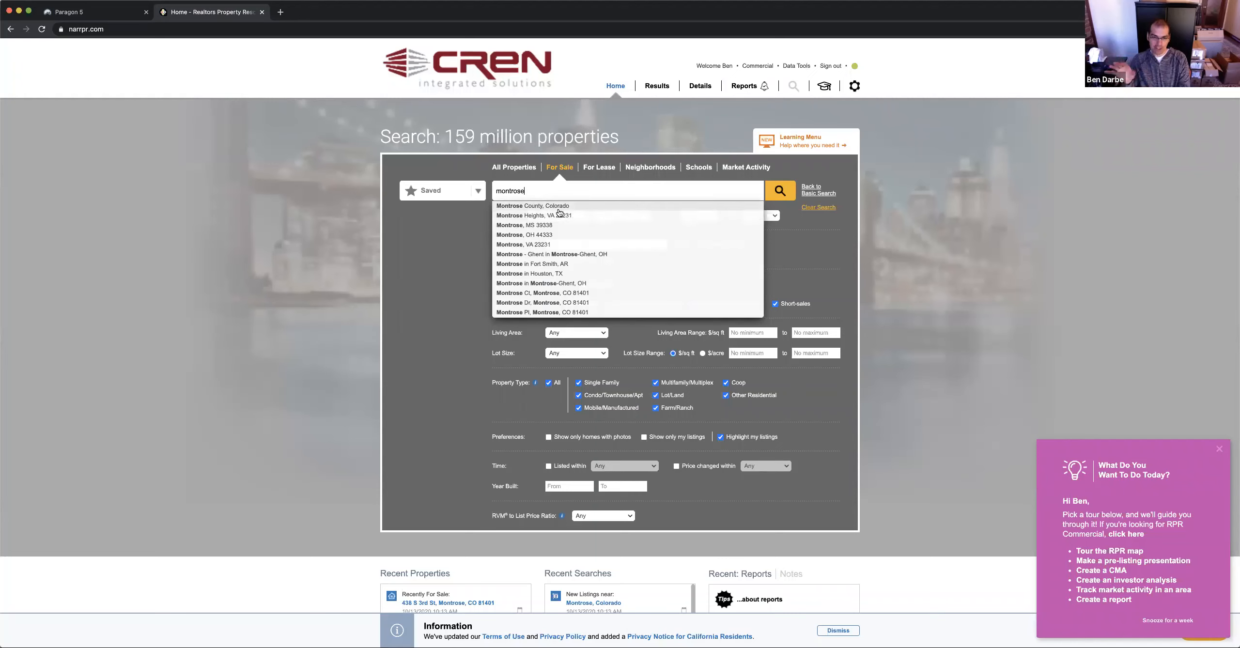
pyautogui.click(531, 207)
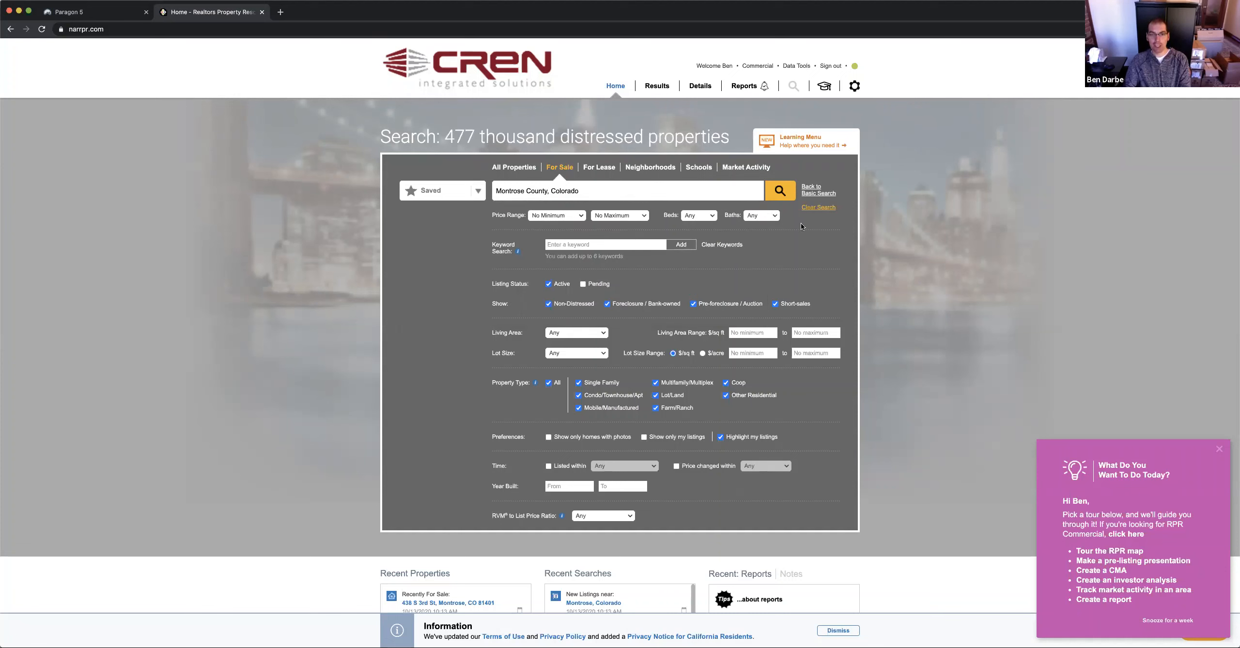
pyautogui.click(779, 193)
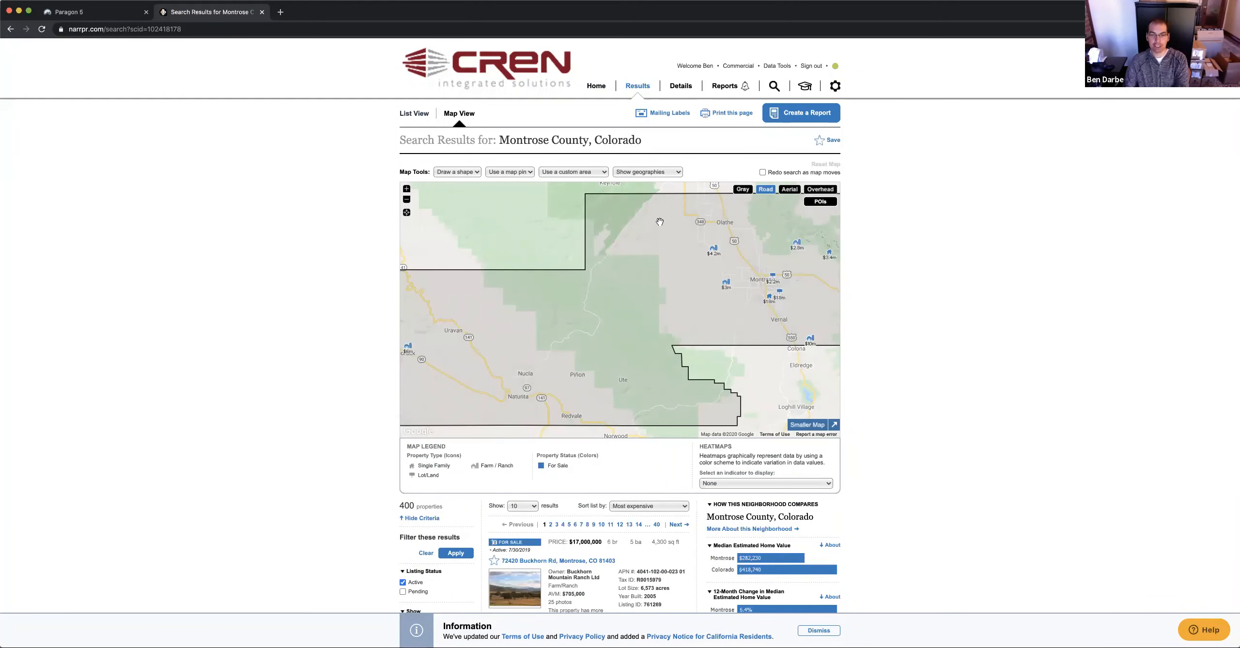
# Pan and zoom the results map to frame all of Montrose County and its surroundings
pyautogui.moveTo(670, 293); pyautogui.dragTo(538, 286)
pyautogui.scroll(-1, 601, 309)
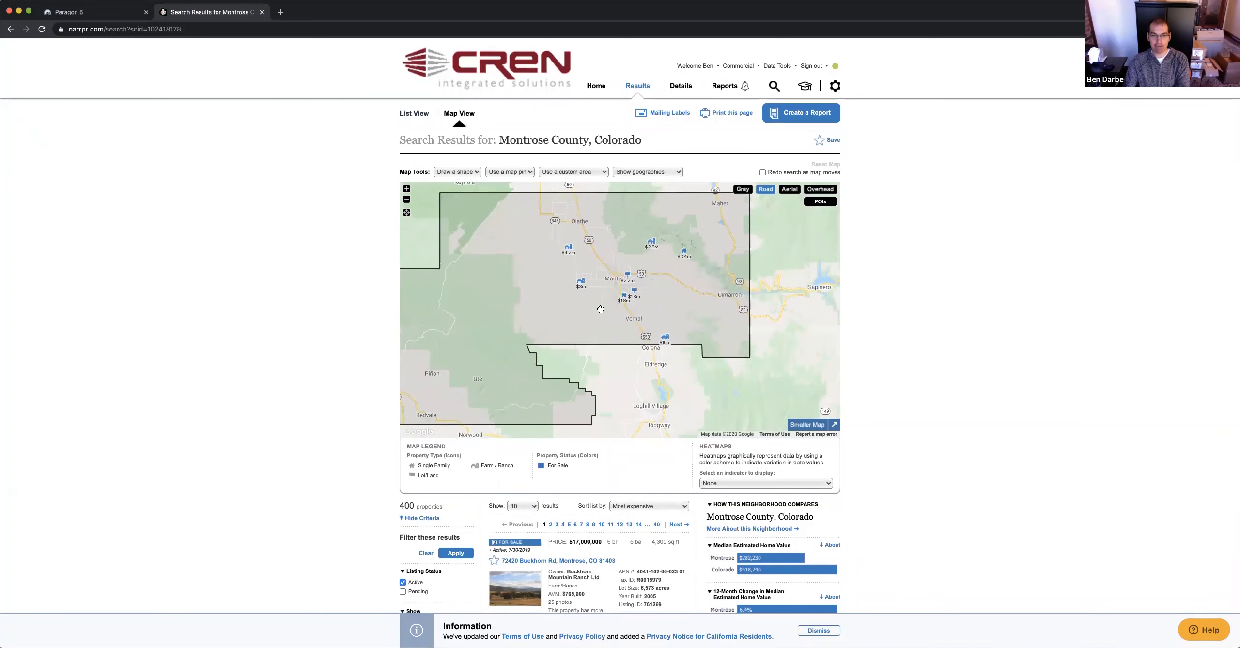
pyautogui.scroll(-1, 601, 309)
pyautogui.click(407, 171)
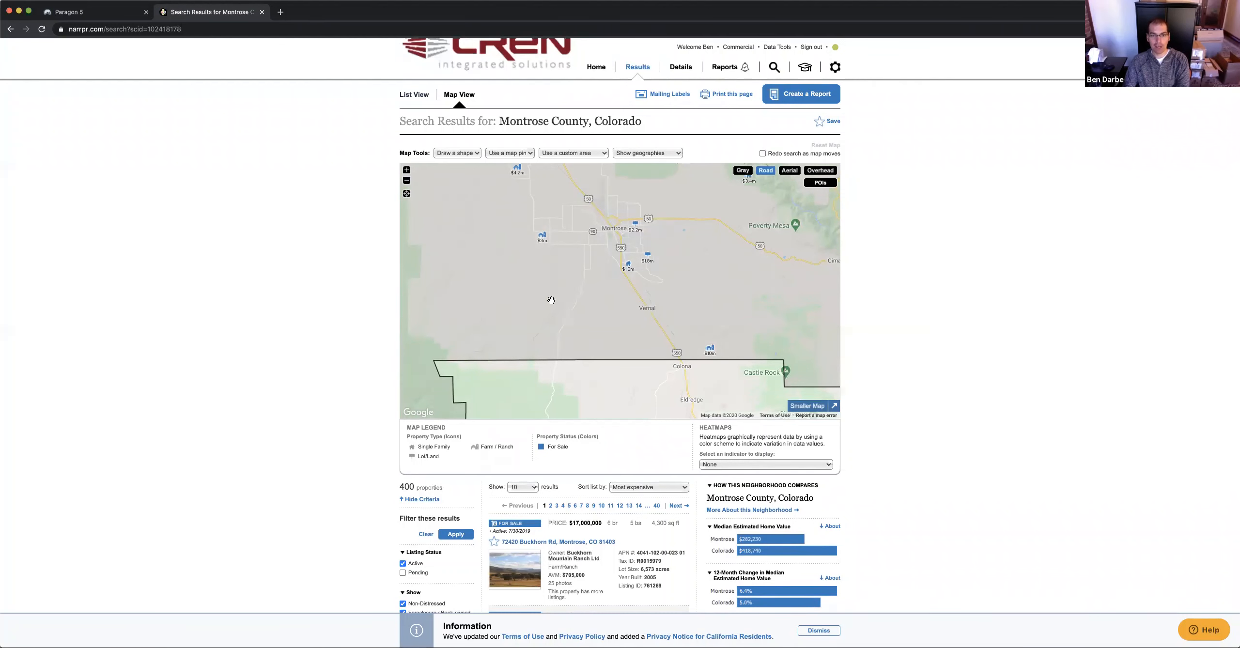
pyautogui.scroll(2, 551, 300)
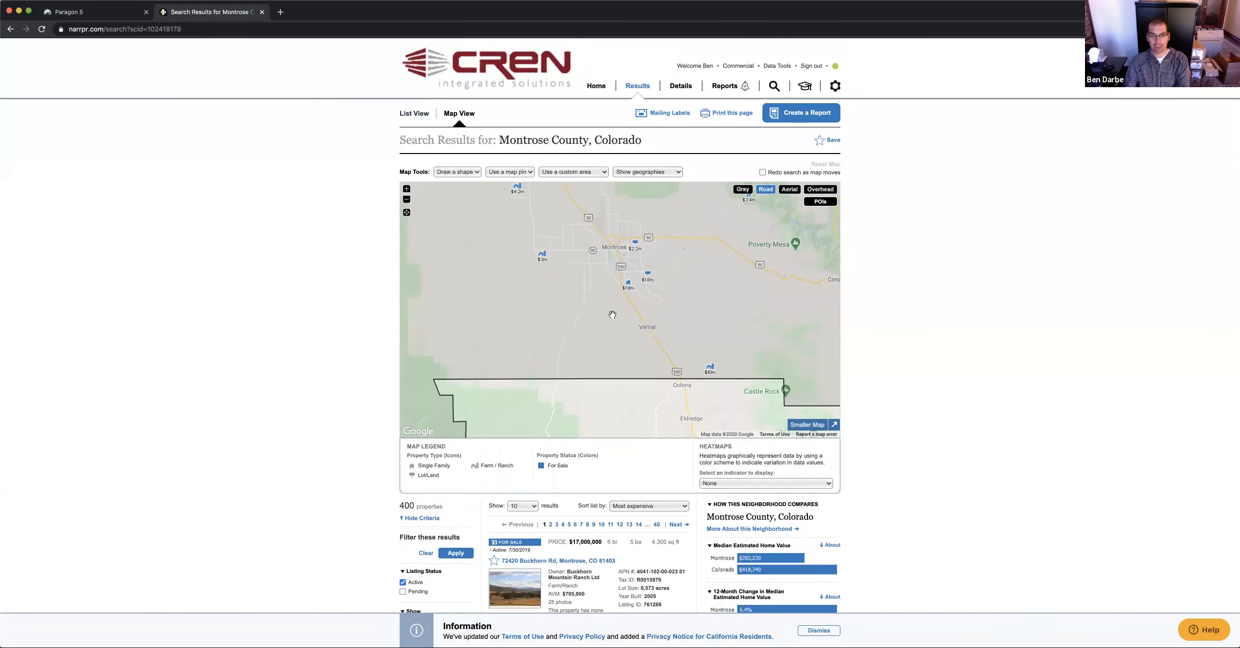
pyautogui.click(406, 199)
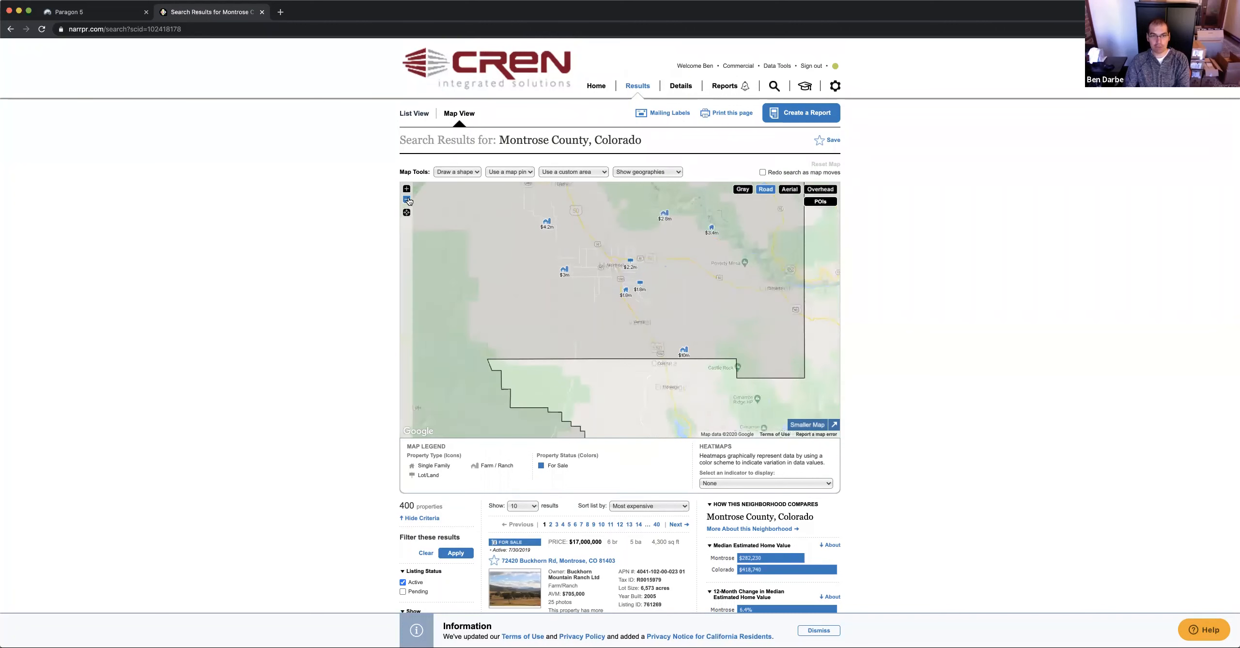
pyautogui.click(407, 199)
pyautogui.moveTo(558, 308); pyautogui.dragTo(539, 306)
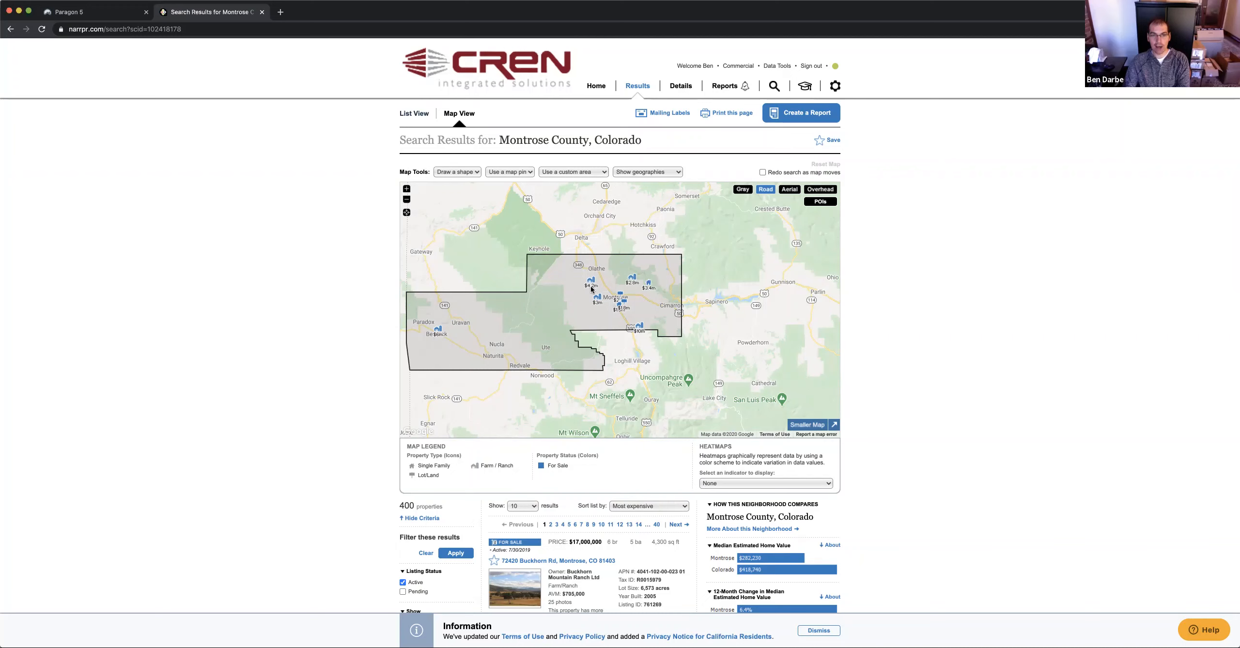
pyautogui.click(607, 241)
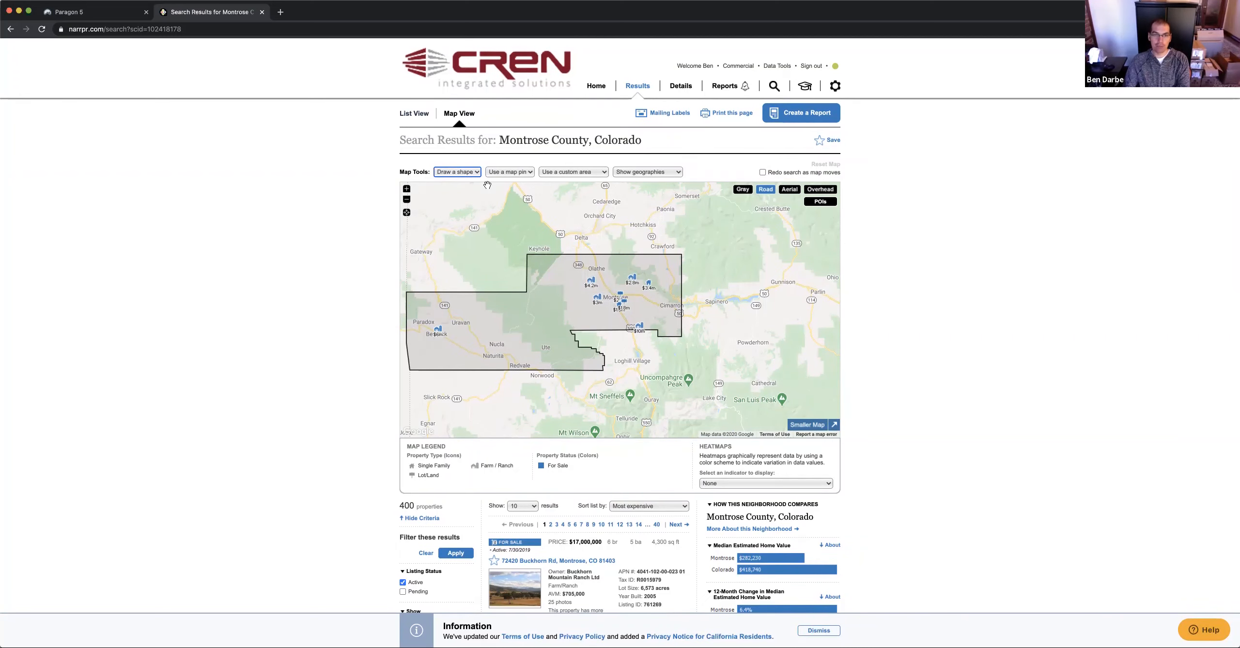
# Overlay Counties, then ZIP Codes boundaries on the map, then turn the overlays off
pyautogui.click(552, 175)
pyautogui.click(656, 179)
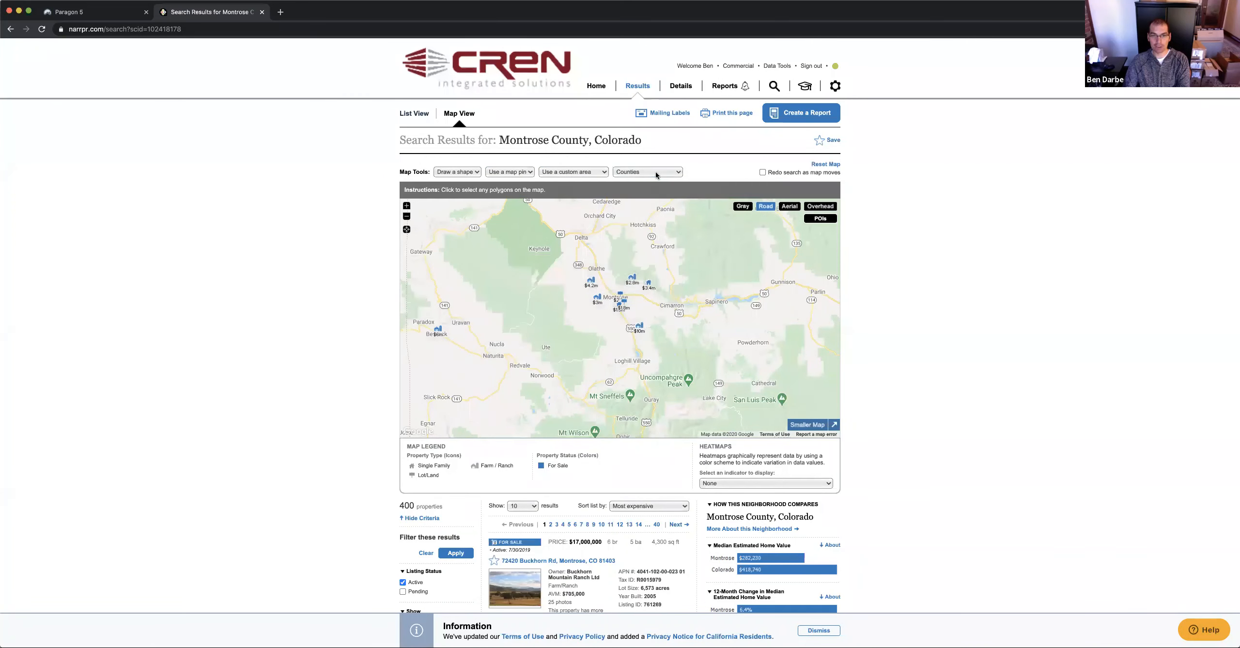
pyautogui.click(648, 213)
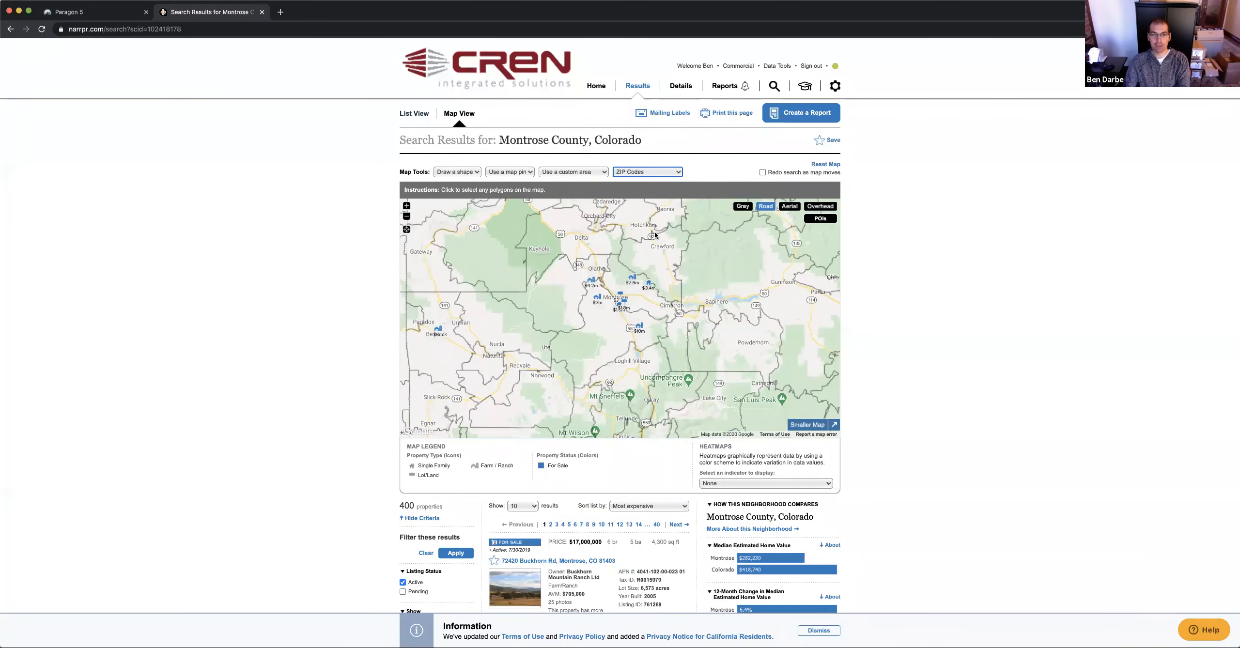
pyautogui.click(678, 173)
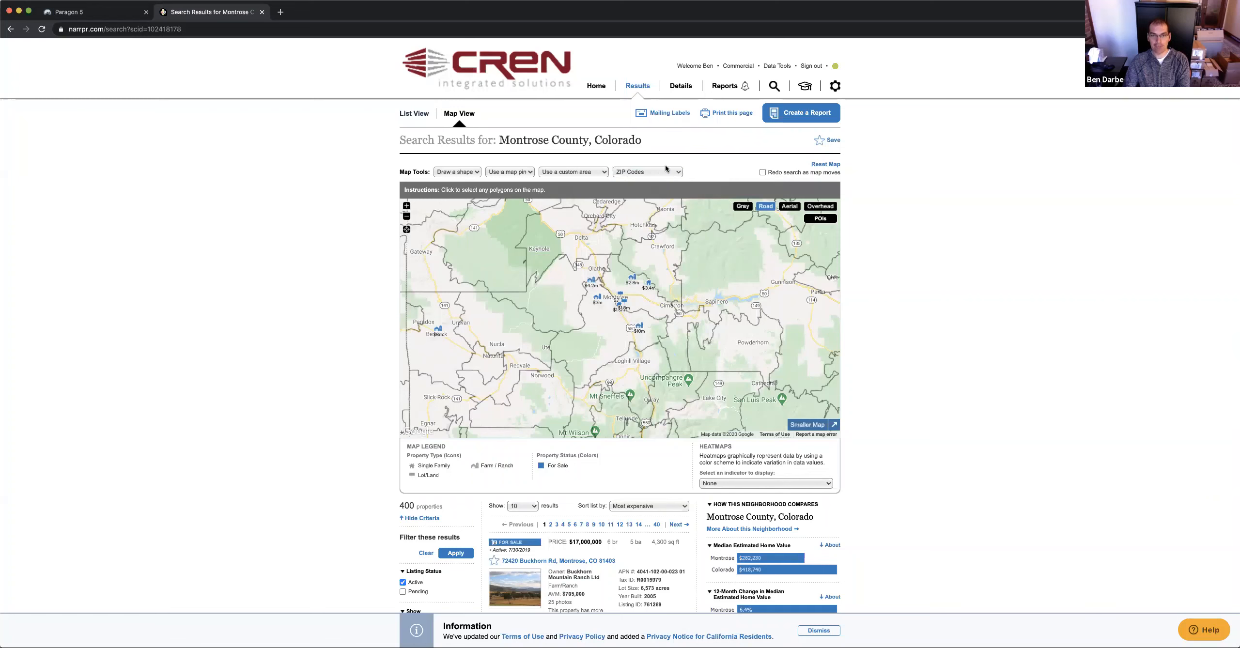
pyautogui.click(652, 126)
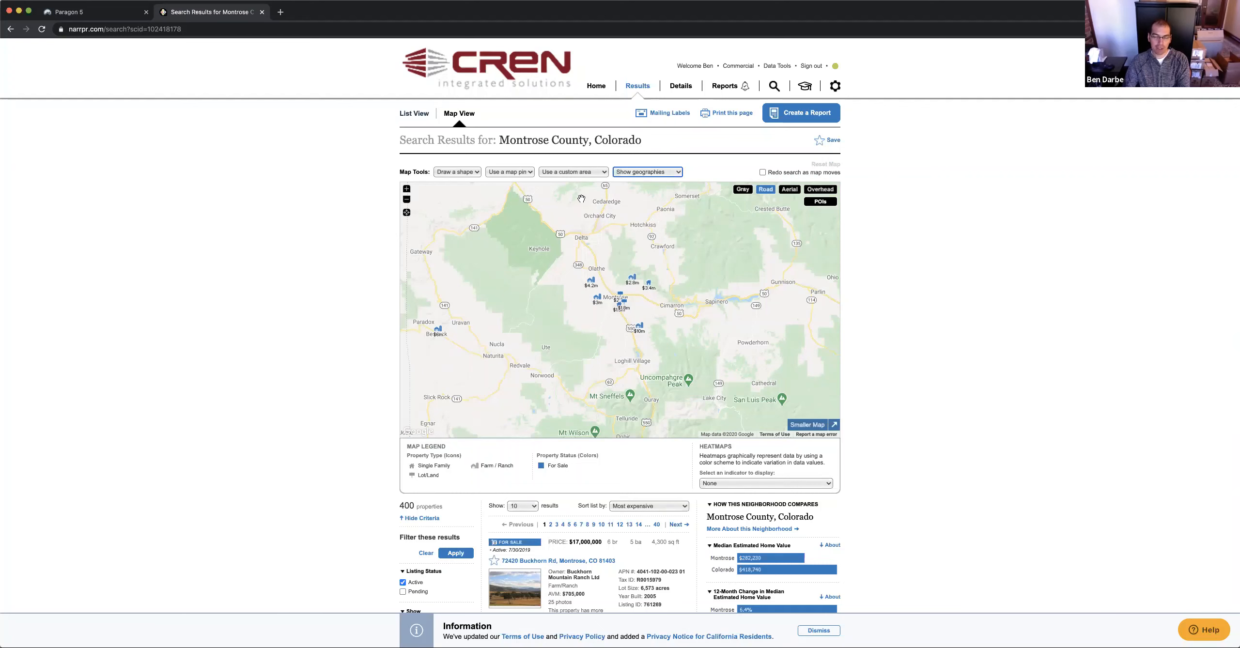
pyautogui.scroll(-5, 656, 339)
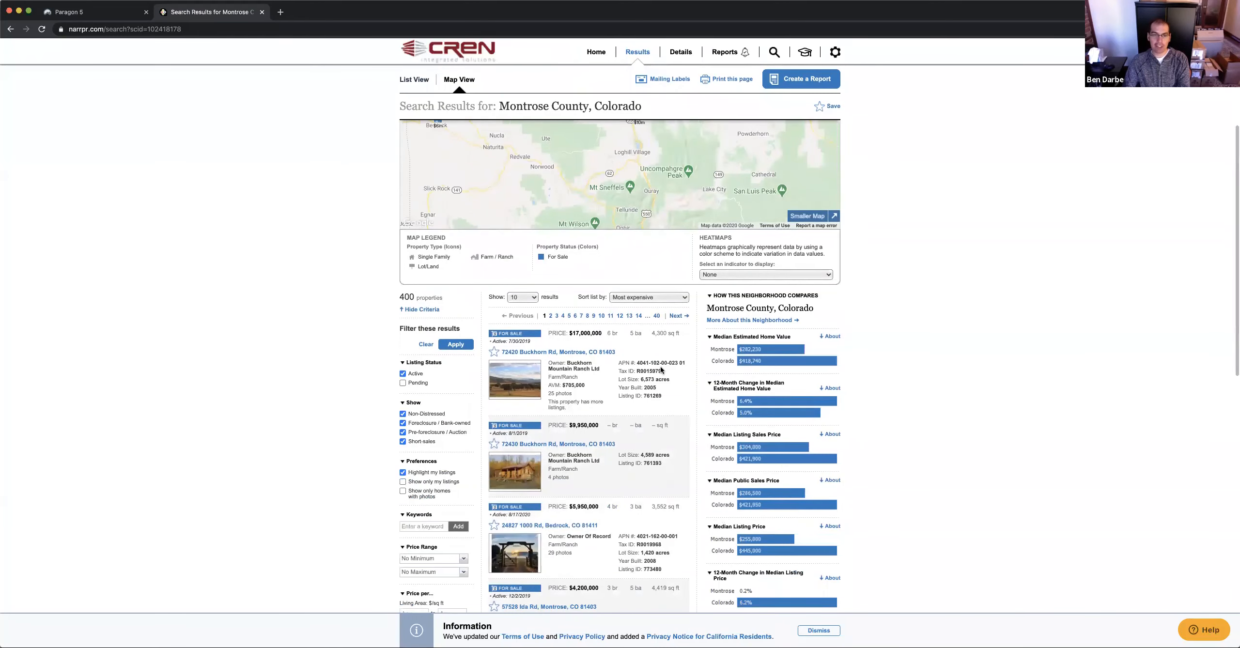
pyautogui.scroll(-2, 678, 263)
pyautogui.scroll(-1, 678, 263)
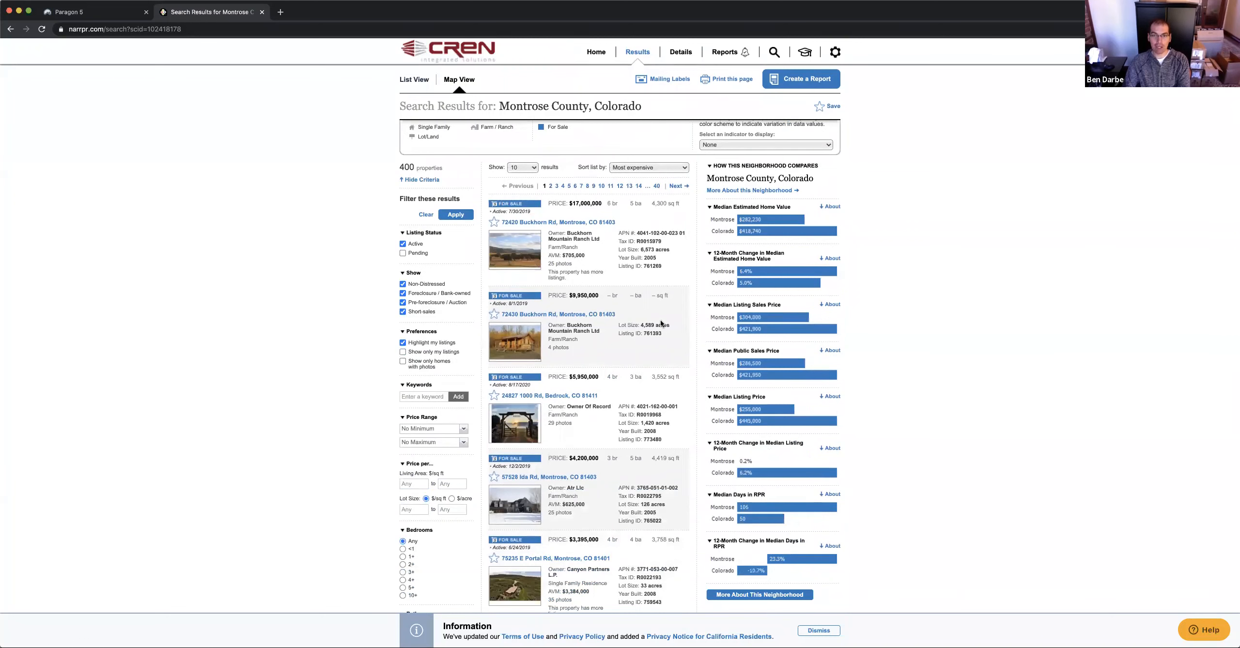
pyautogui.scroll(-1, 630, 271)
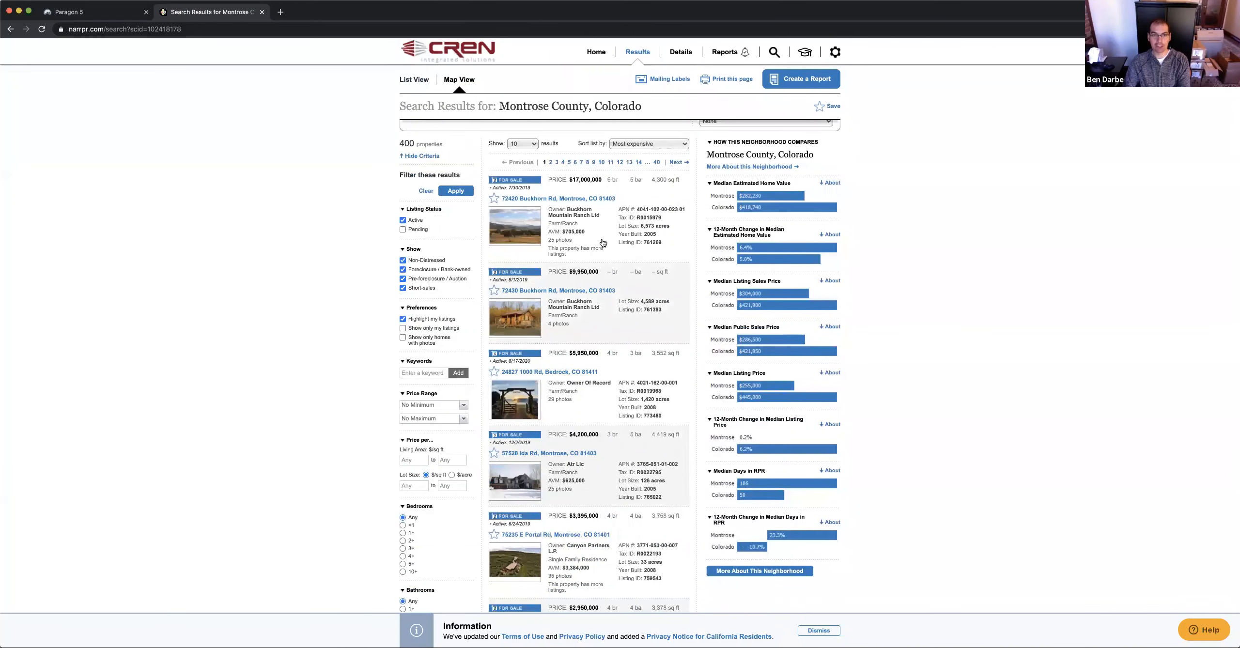
pyautogui.scroll(3, 595, 244)
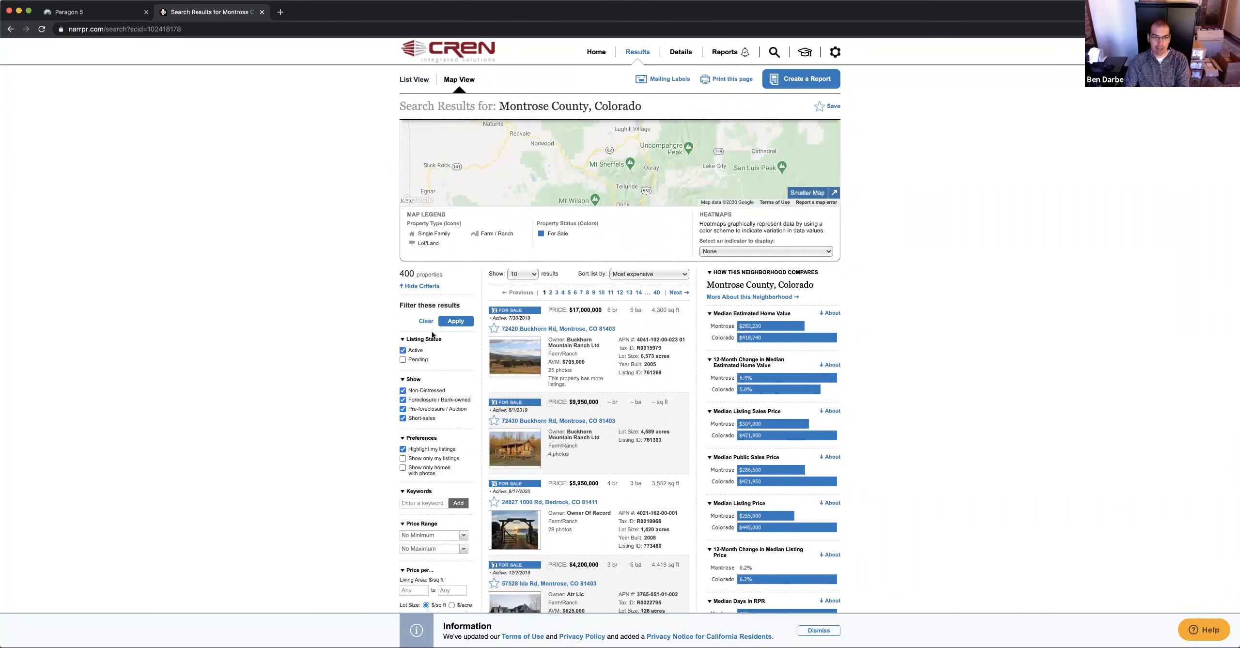
pyautogui.scroll(-1, 415, 366)
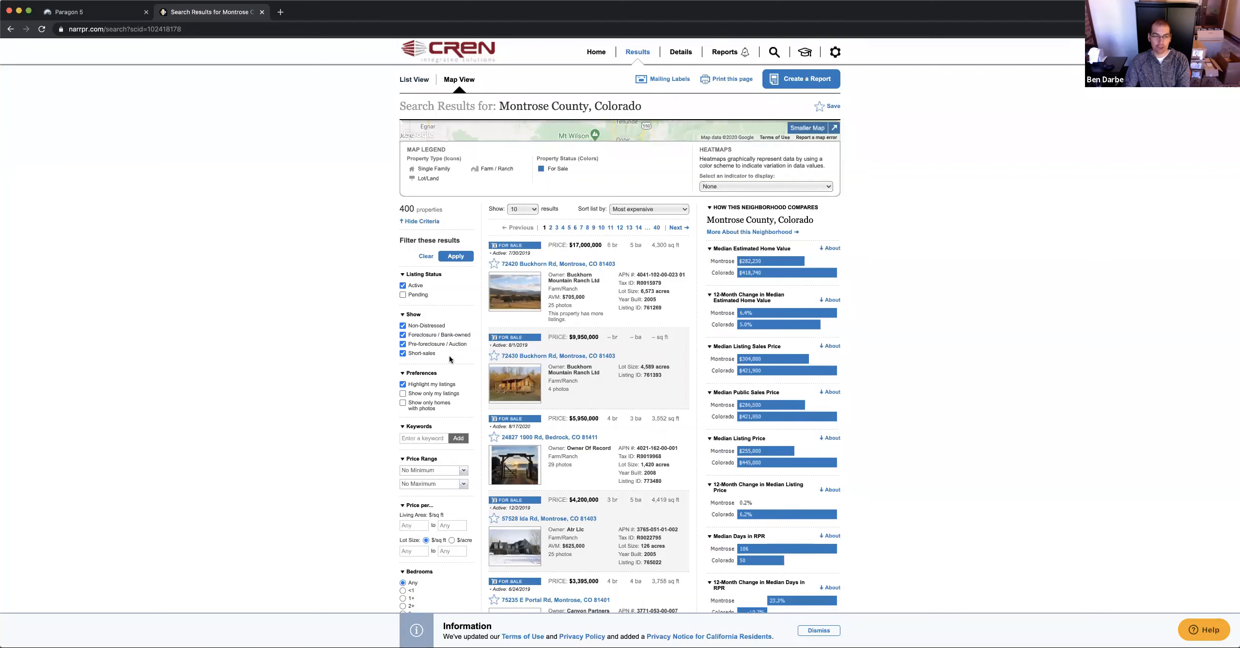
pyautogui.scroll(-1, 451, 356)
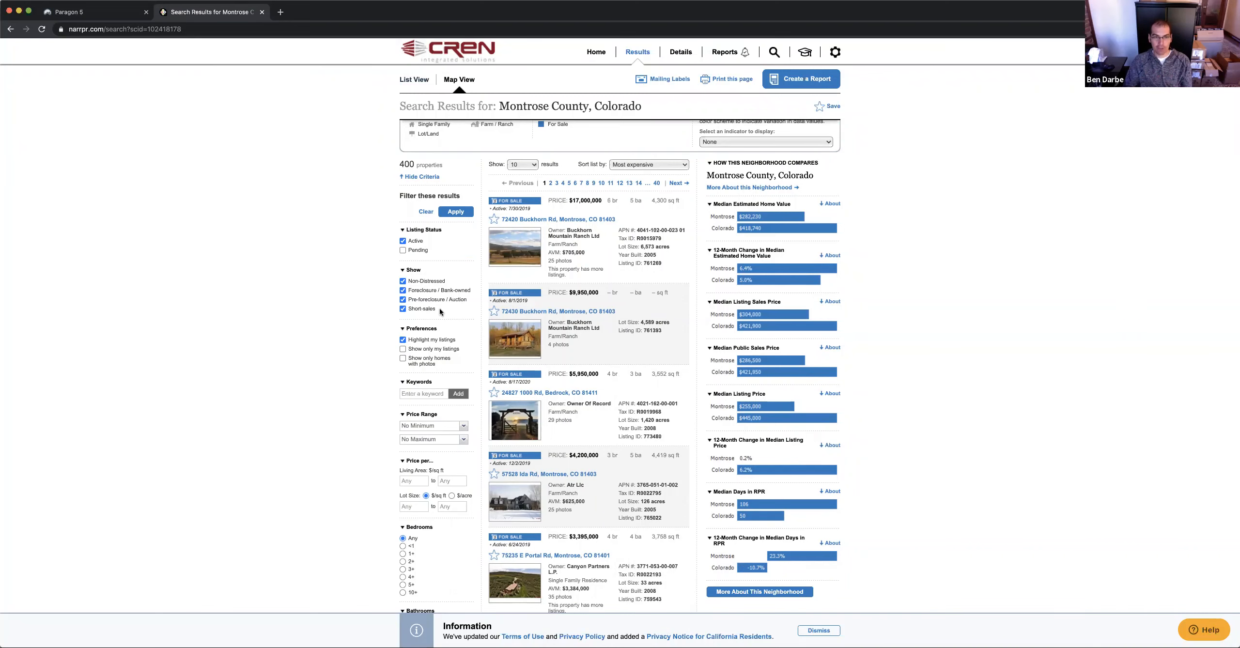
pyautogui.scroll(2, 519, 291)
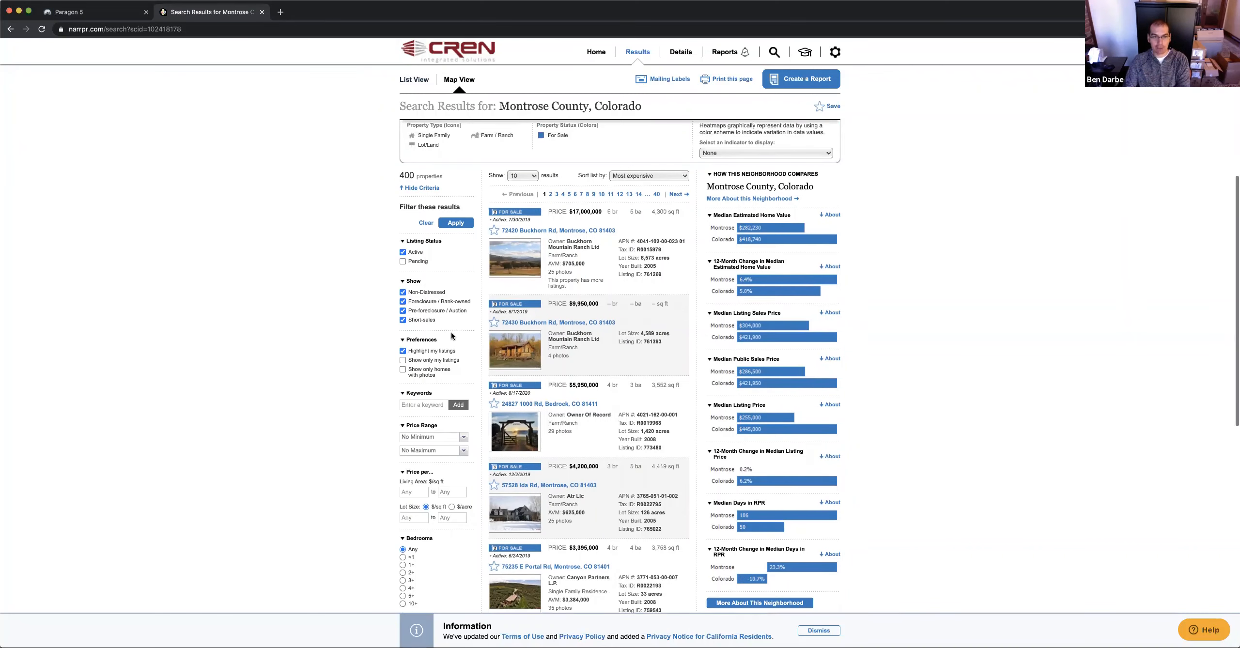
pyautogui.scroll(6, 561, 246)
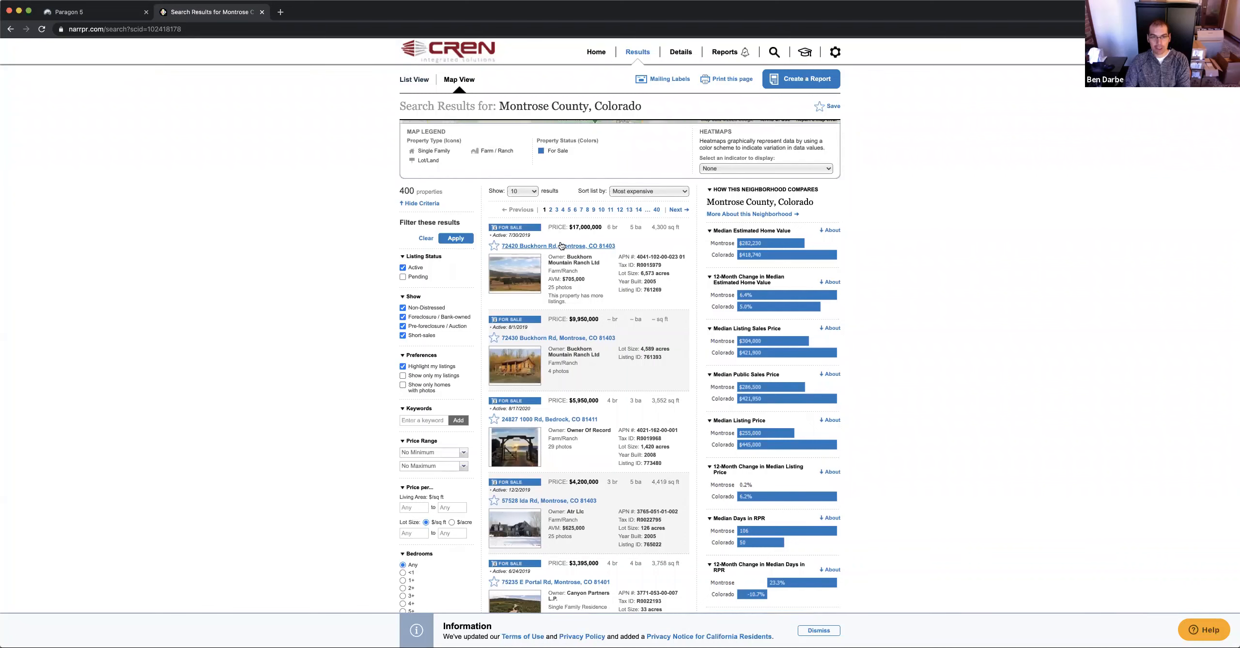
pyautogui.scroll(1, 648, 257)
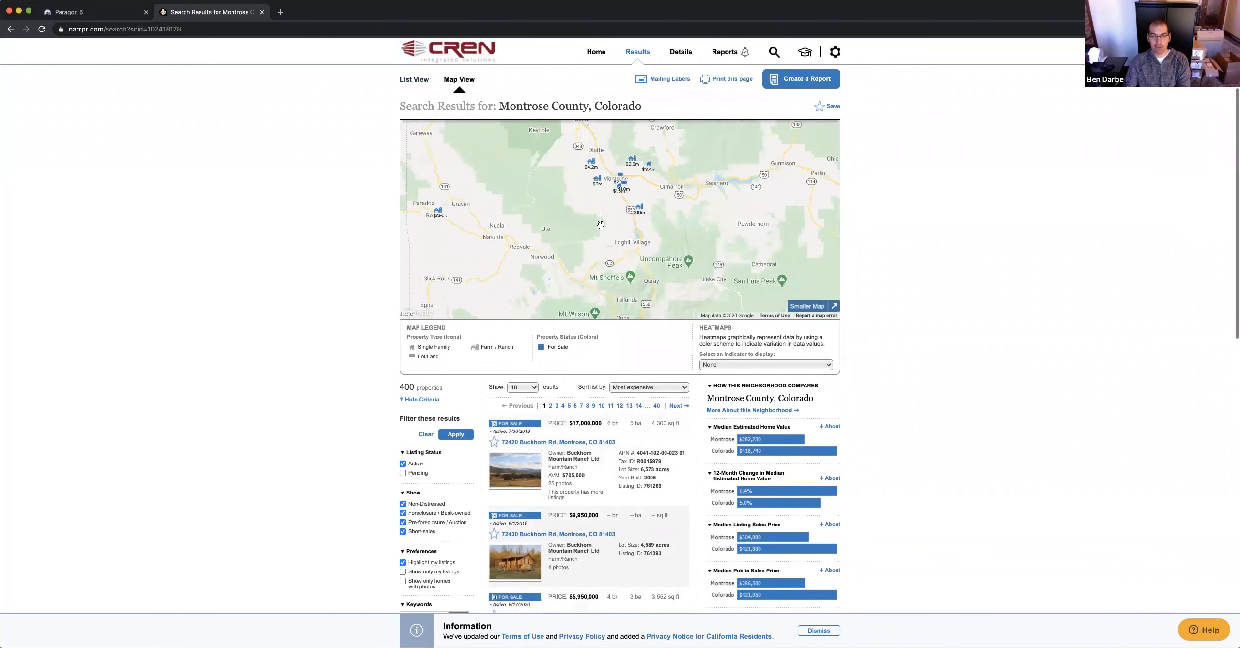
pyautogui.scroll(-6, 596, 297)
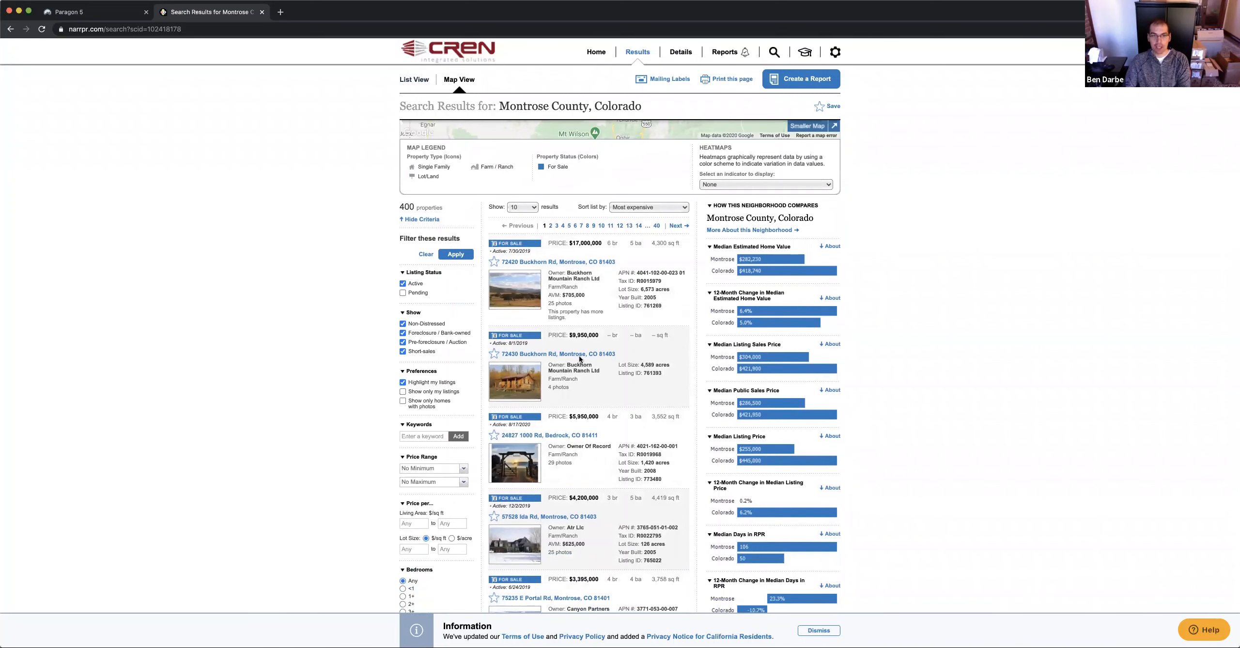
pyautogui.scroll(-10, 580, 355)
pyautogui.scroll(-7, 585, 396)
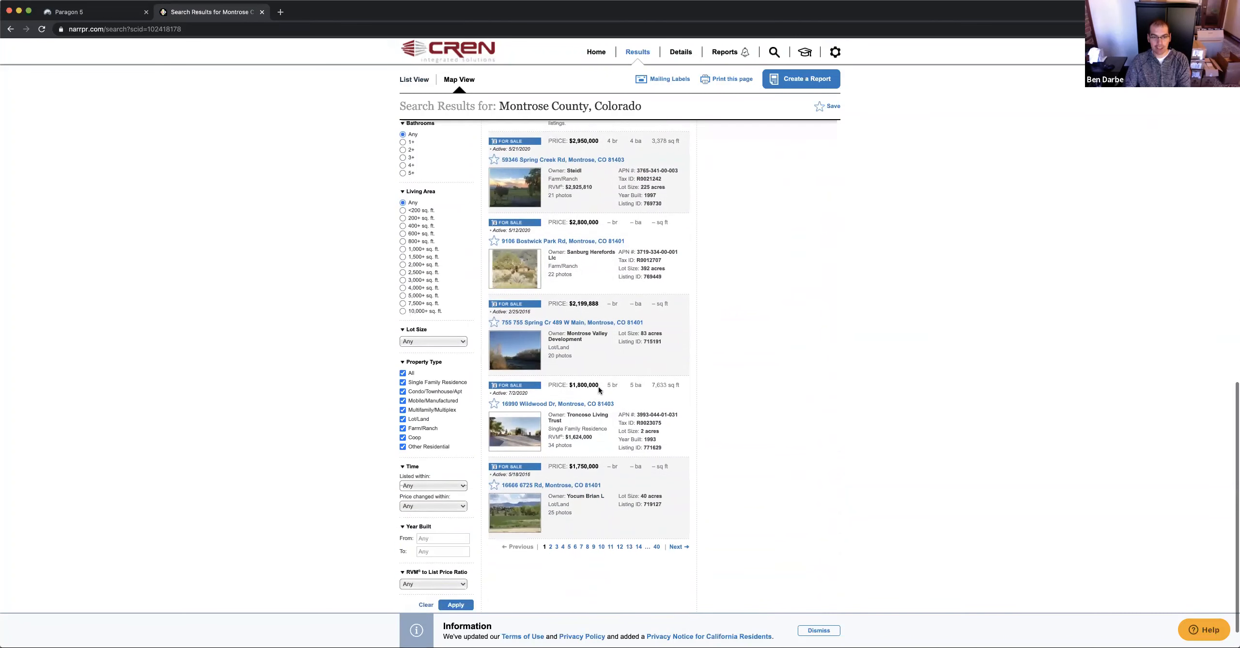
pyautogui.scroll(-1, 630, 436)
# Load page 2 of the Montrose County results and scroll through the listings
pyautogui.click(676, 528)
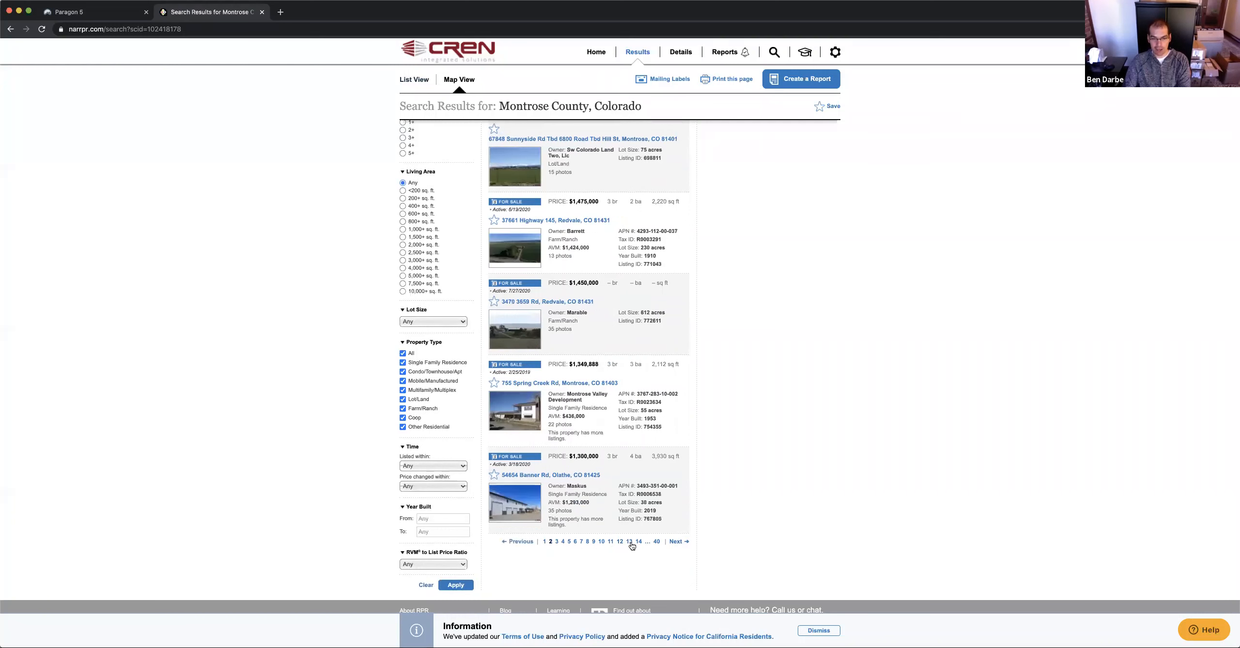
pyautogui.scroll(14, 626, 392)
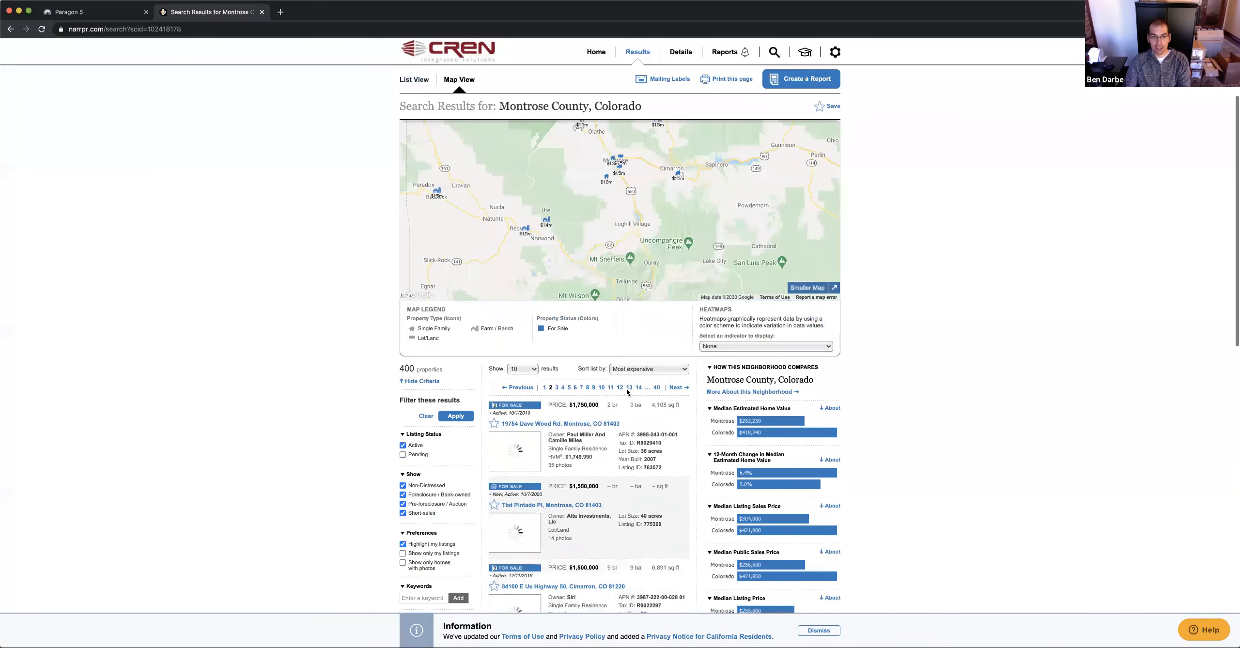
pyautogui.scroll(-4, 617, 391)
pyautogui.scroll(-1, 617, 395)
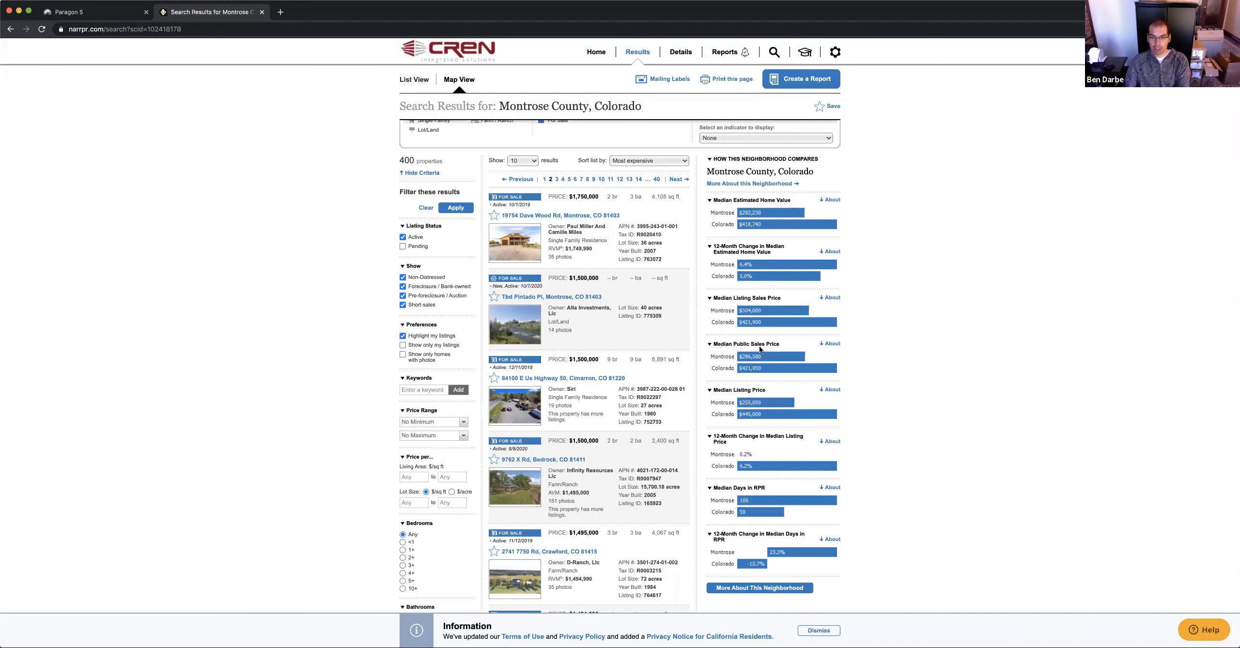
pyautogui.scroll(-1, 776, 479)
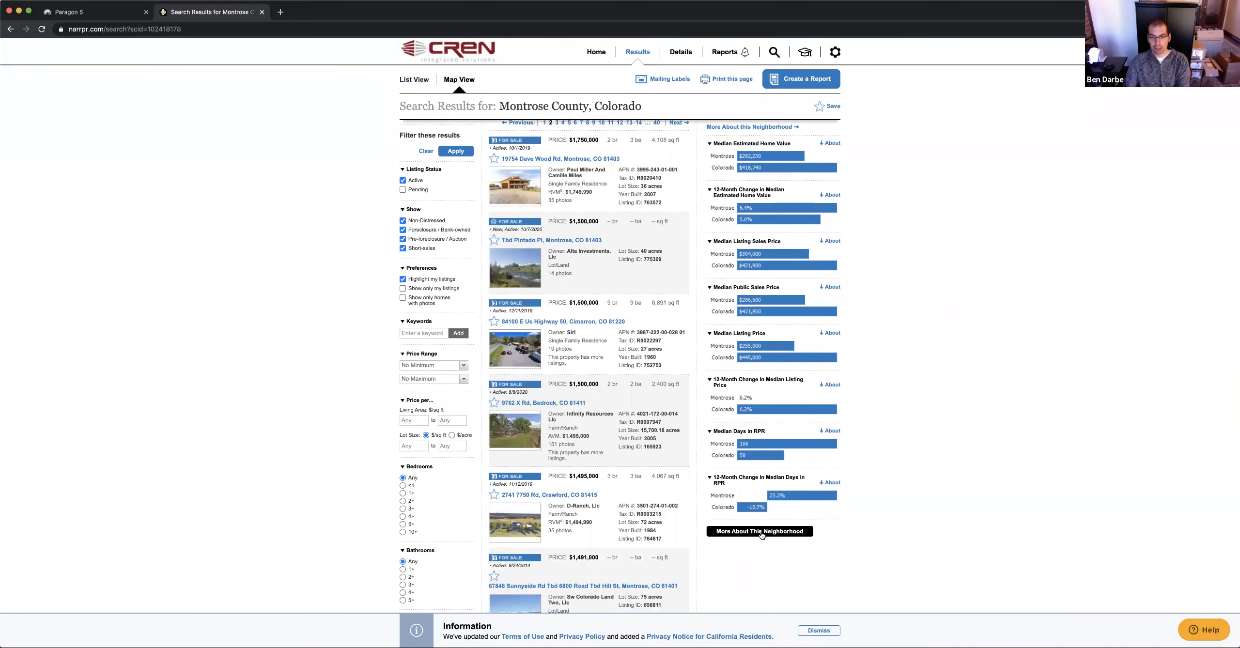
pyautogui.scroll(1, 766, 533)
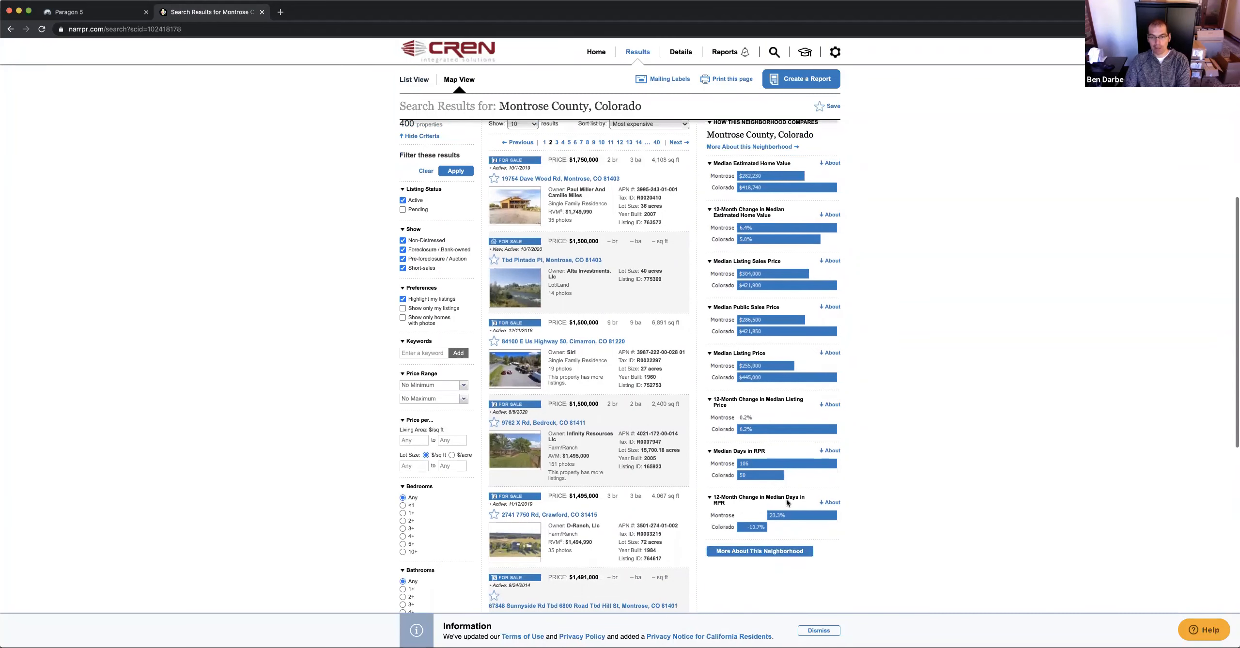
pyautogui.scroll(3, 776, 430)
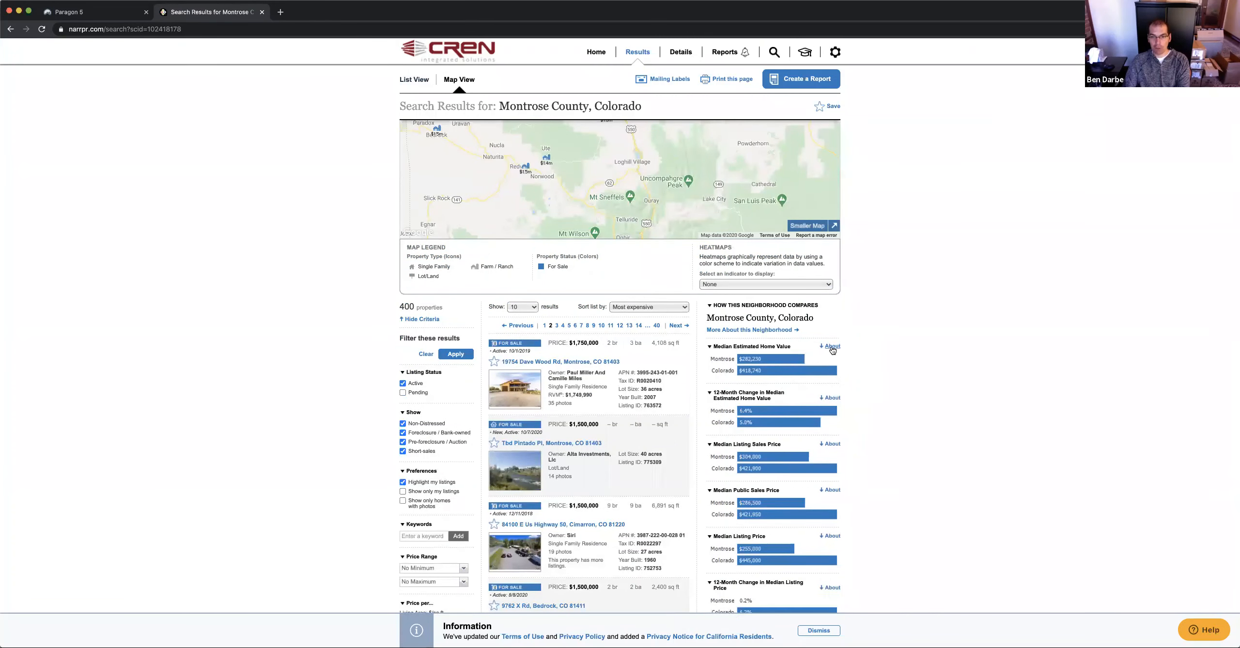
pyautogui.click(833, 347)
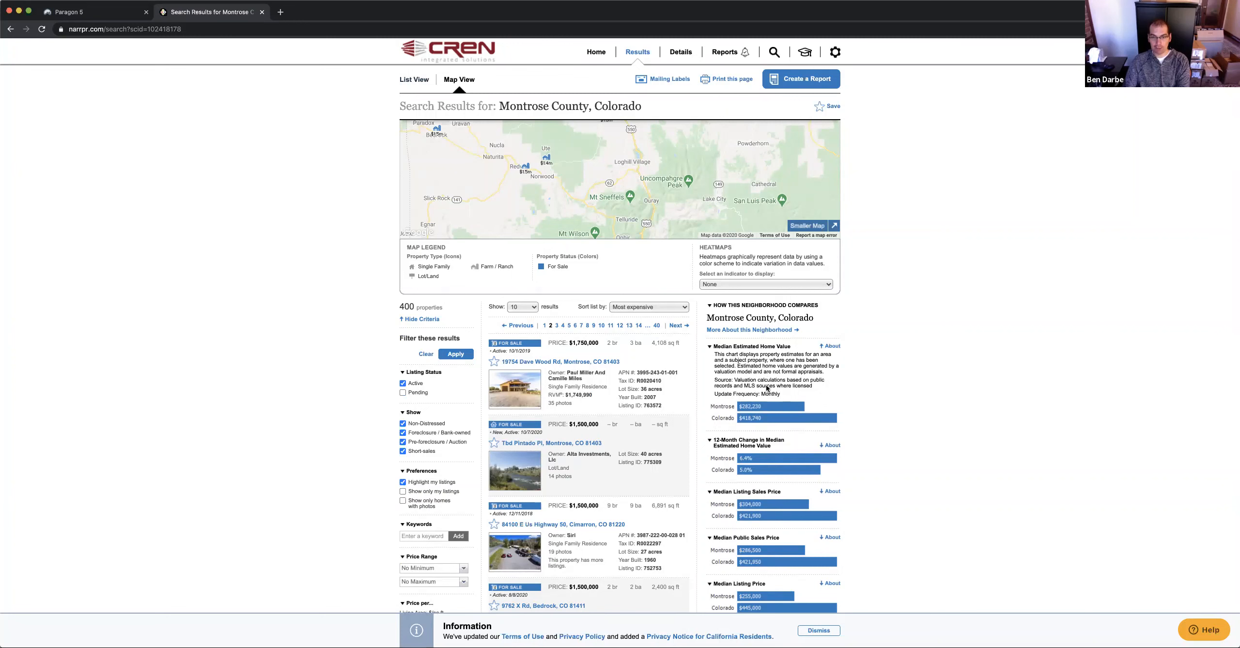
pyautogui.click(829, 346)
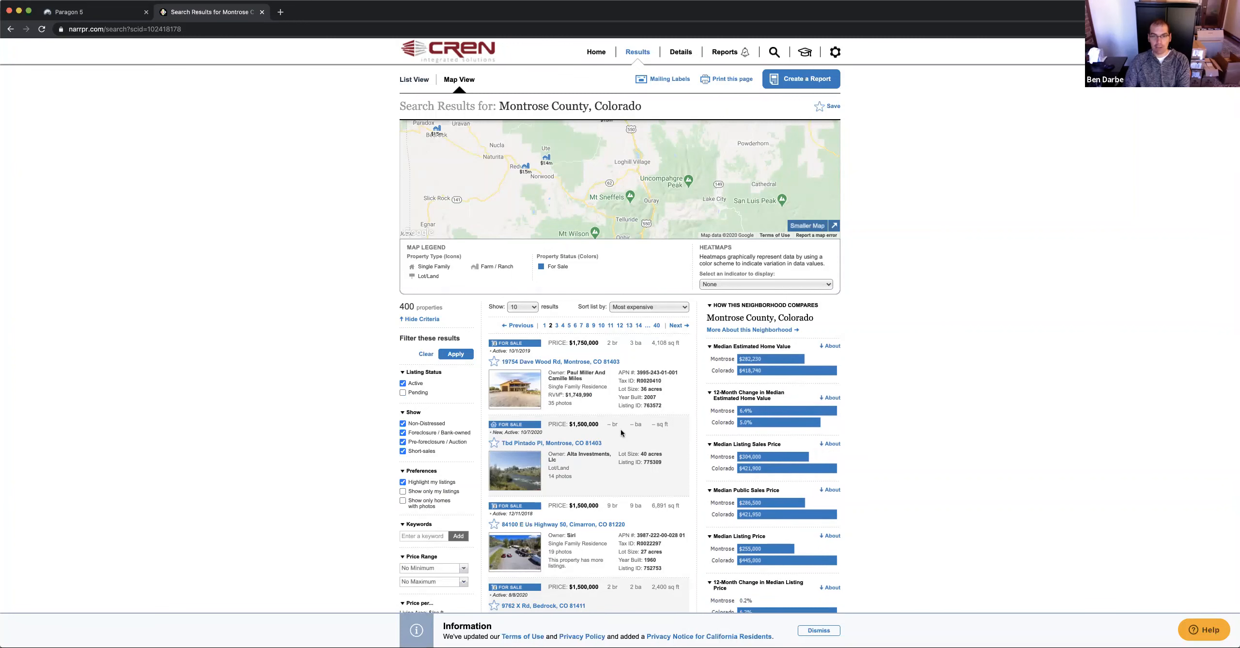
pyautogui.scroll(-1, 622, 441)
pyautogui.scroll(4, 639, 372)
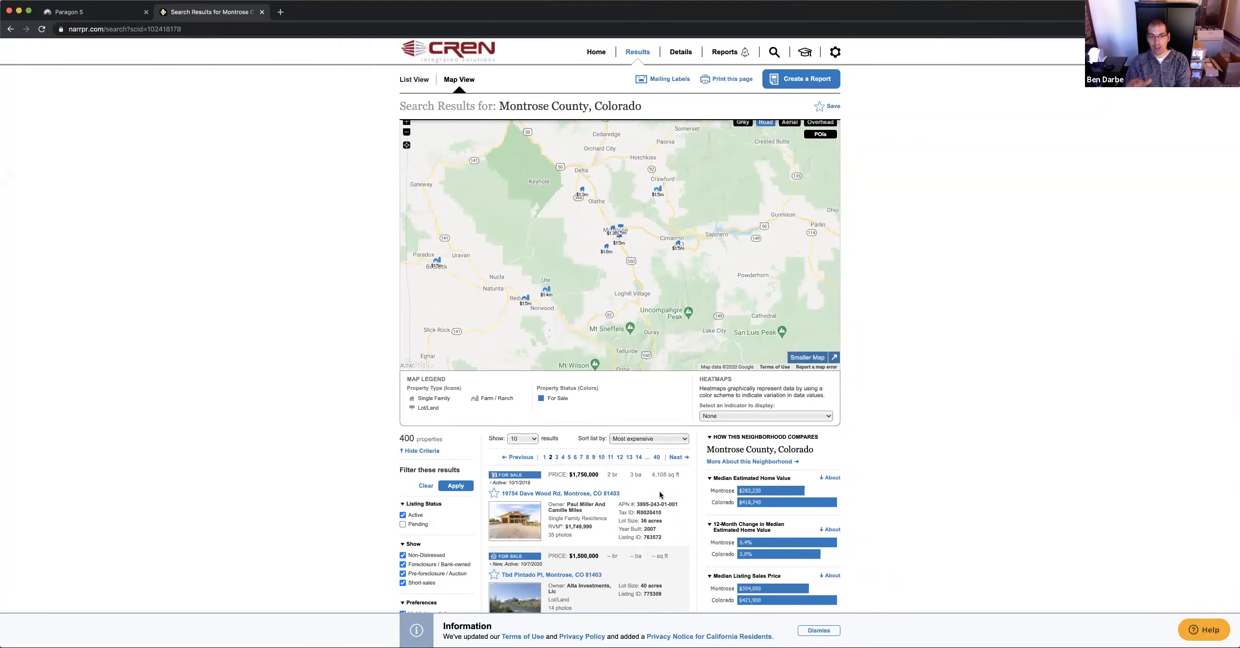
pyautogui.click(579, 497)
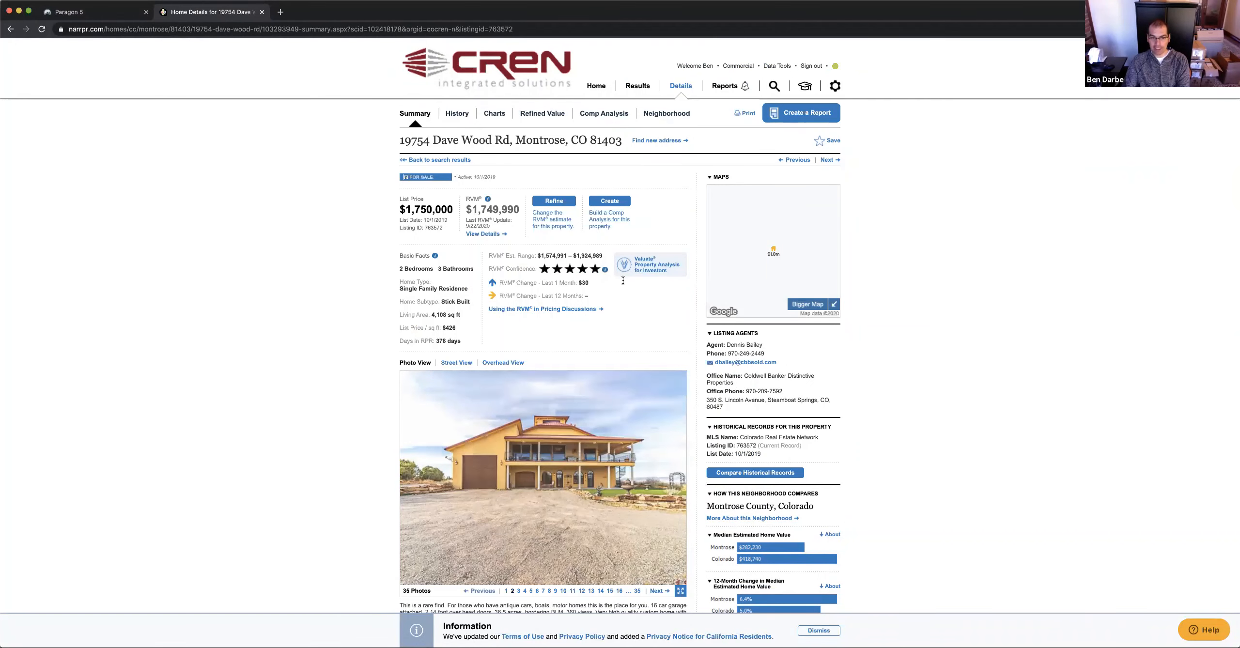
pyautogui.scroll(-5, 579, 310)
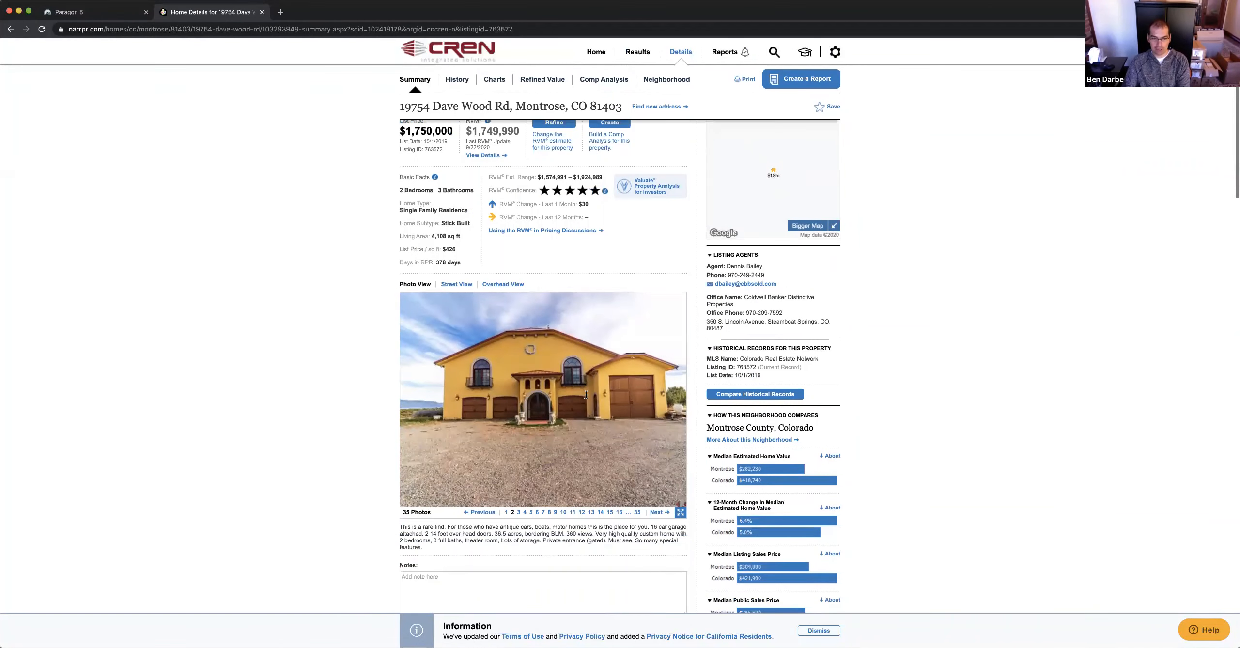
pyautogui.scroll(5, 586, 399)
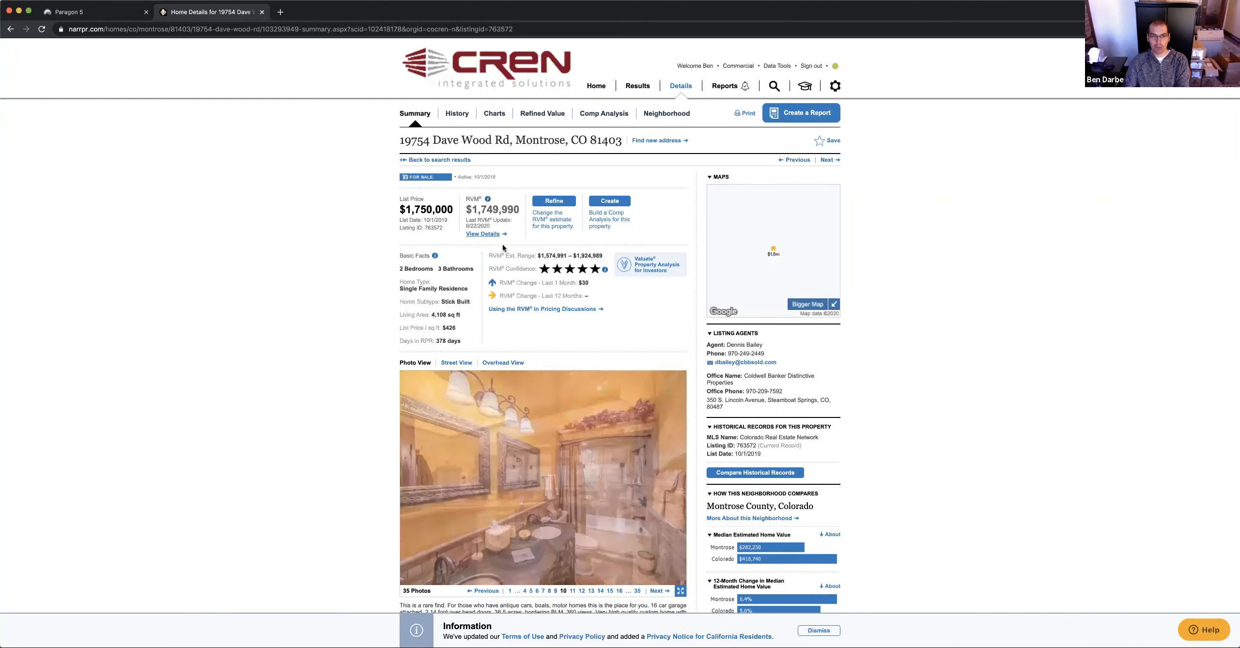
pyautogui.scroll(-2, 520, 269)
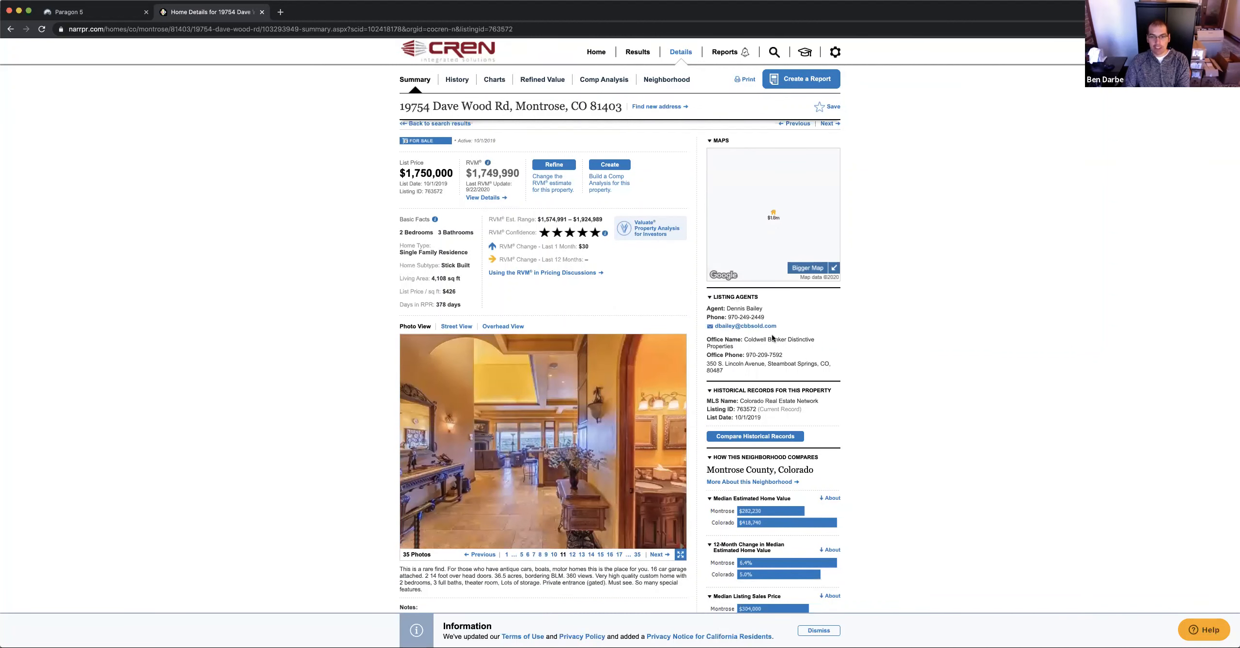
pyautogui.scroll(-5, 768, 334)
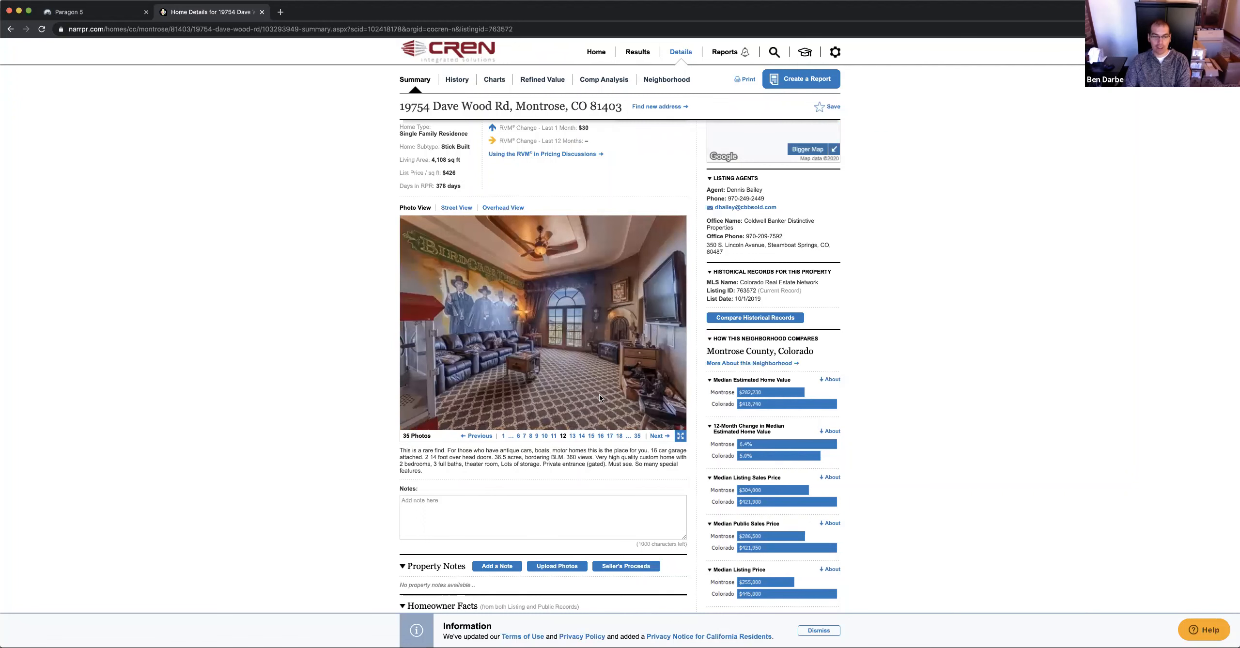
pyautogui.scroll(-11, 600, 397)
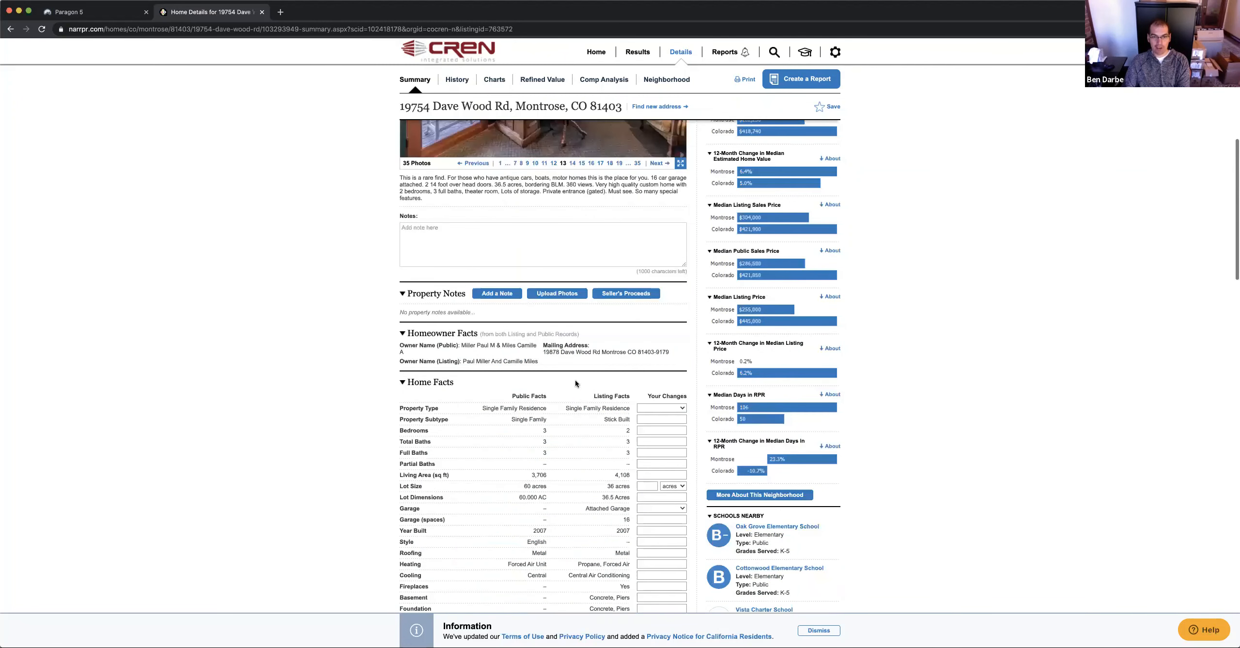
pyautogui.scroll(-6, 575, 381)
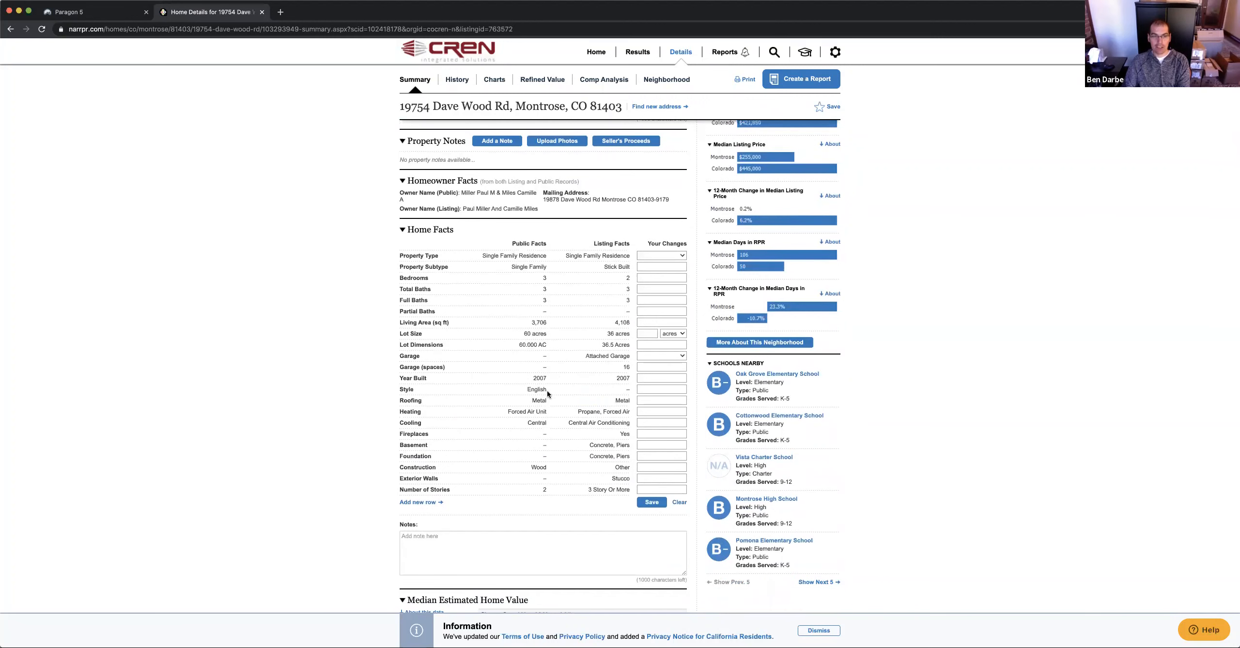
pyautogui.scroll(-14, 546, 390)
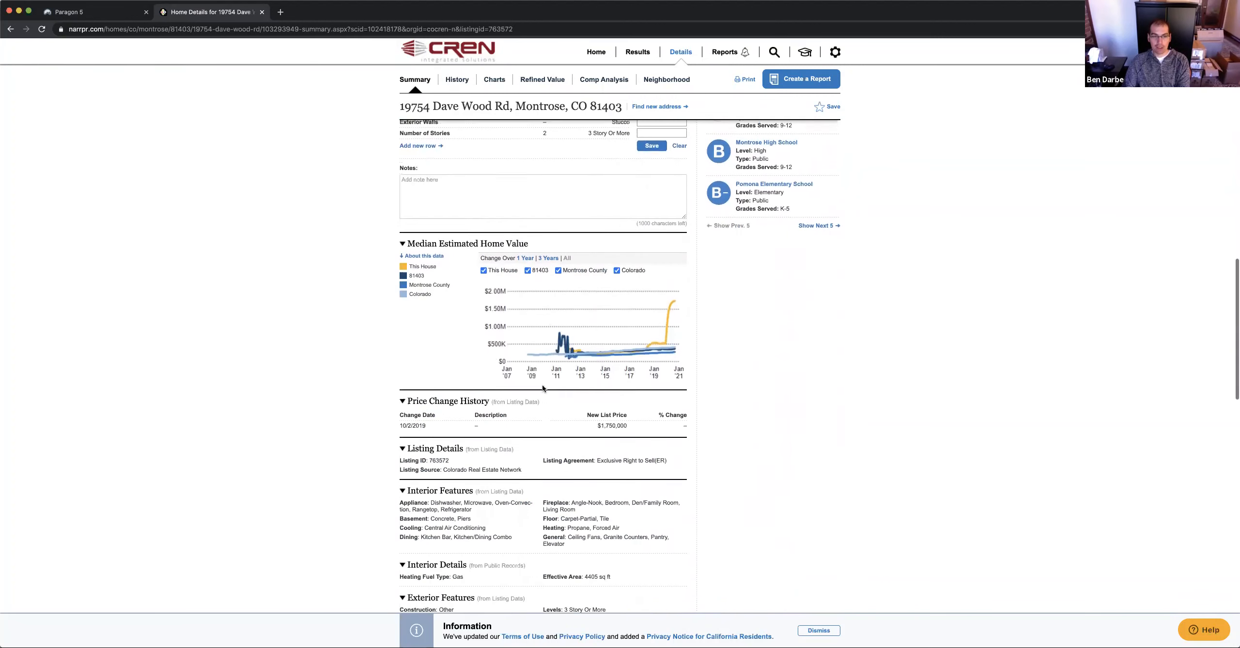
pyautogui.scroll(-1, 543, 387)
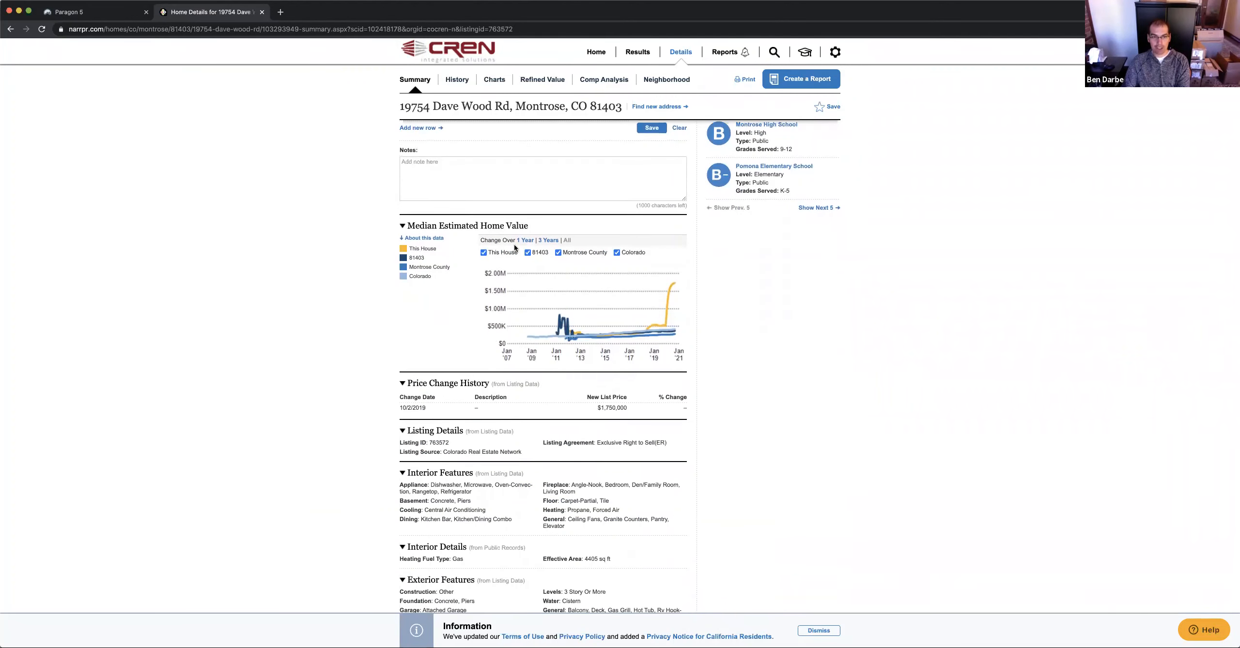
pyautogui.scroll(-6, 499, 361)
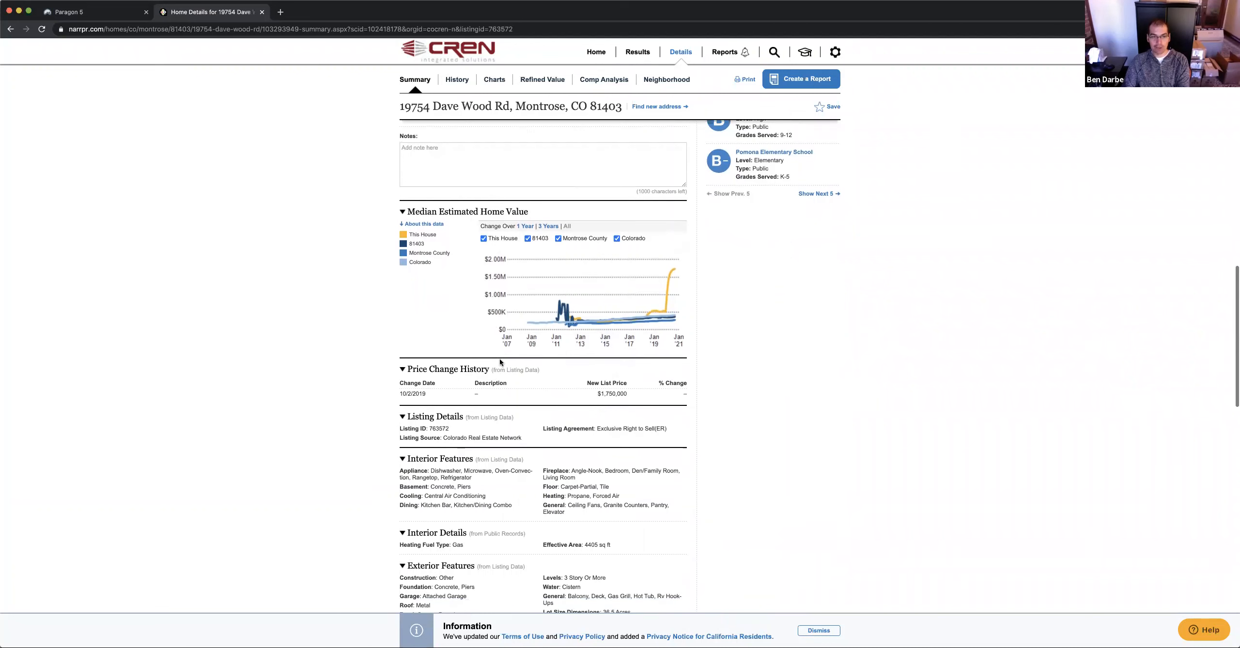
pyautogui.scroll(-2, 540, 417)
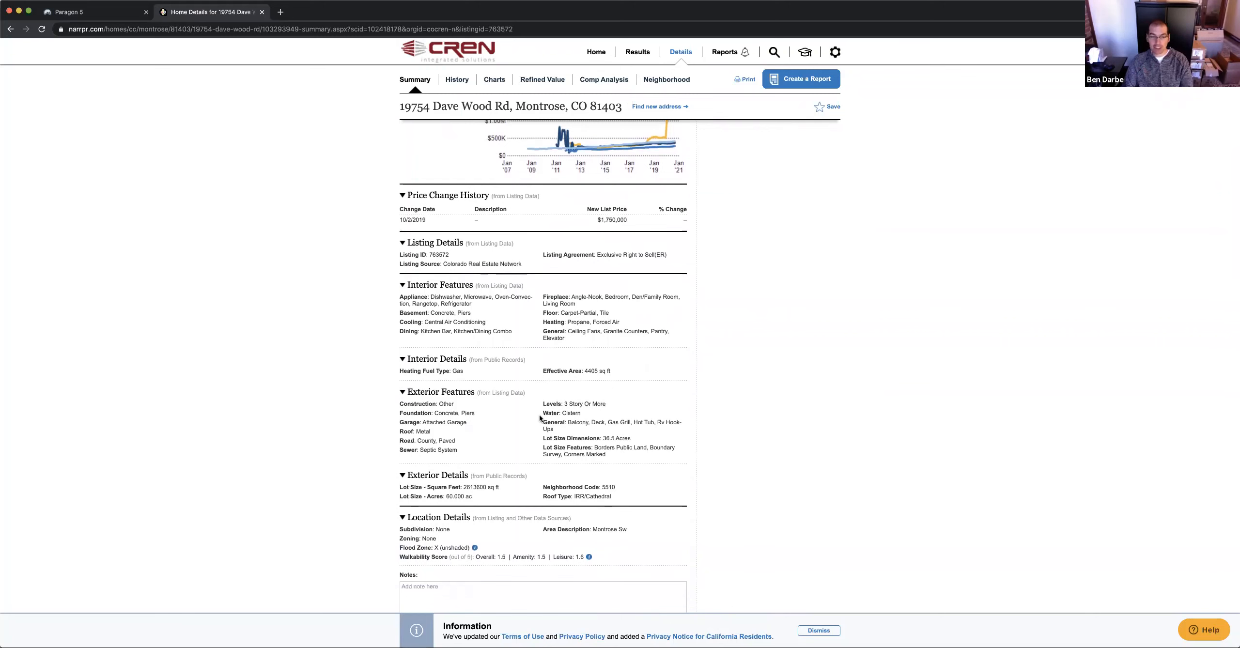
pyautogui.scroll(-8, 540, 416)
pyautogui.scroll(-20, 538, 339)
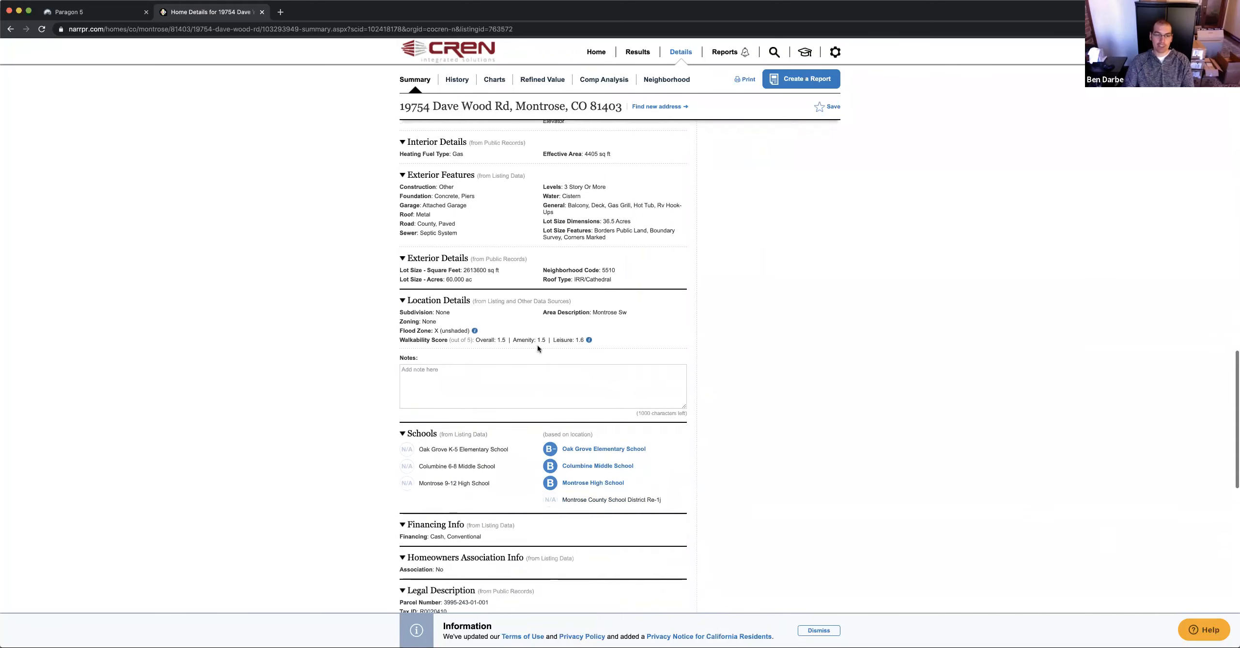
pyautogui.scroll(-5, 544, 348)
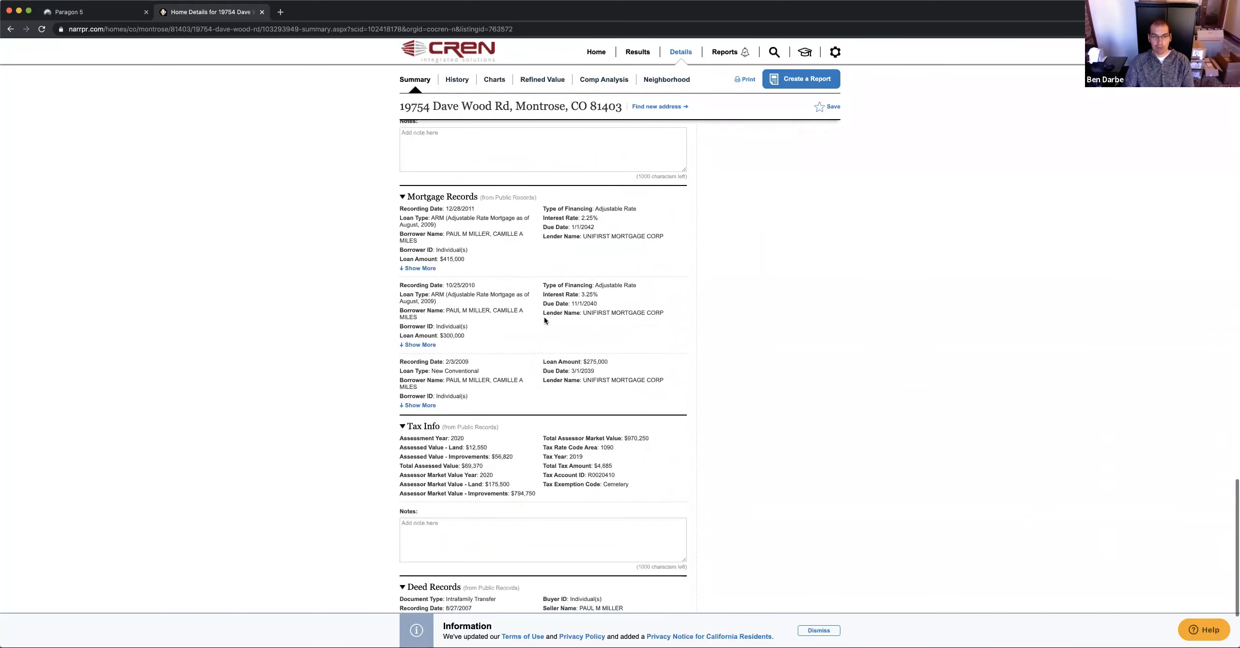
pyautogui.scroll(20, 545, 317)
pyautogui.scroll(10, 544, 317)
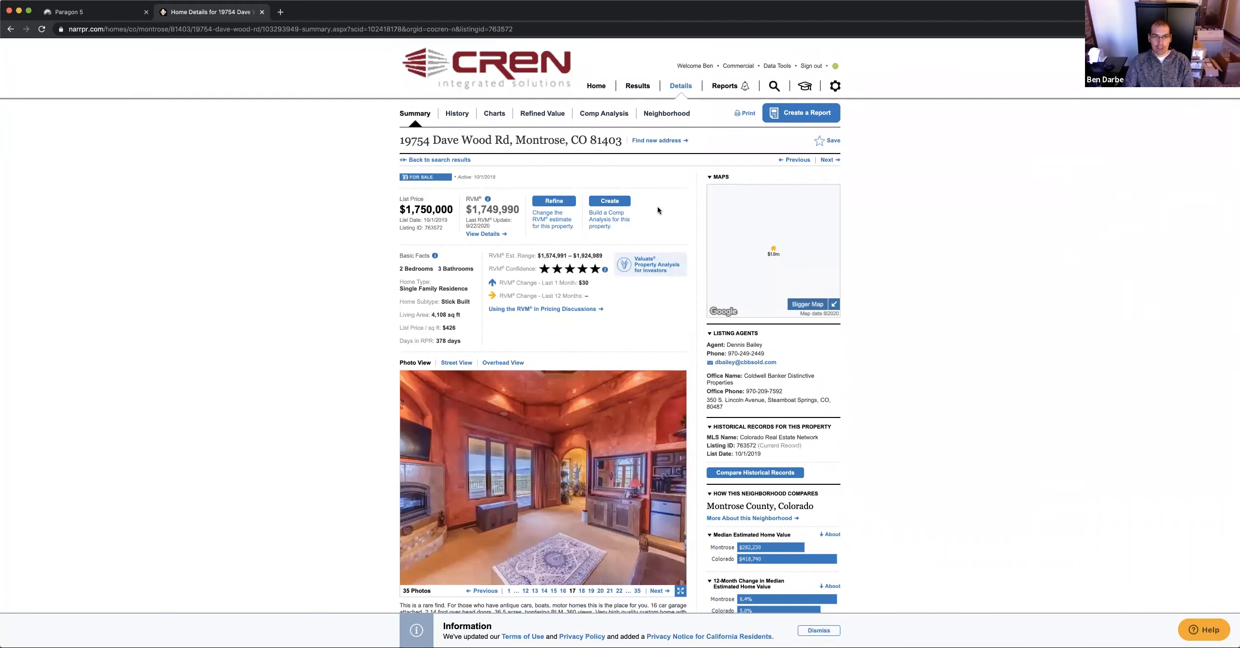
# Go back from the Dave Wood Rd summary to the Montrose County search results
pyautogui.click(11, 29)
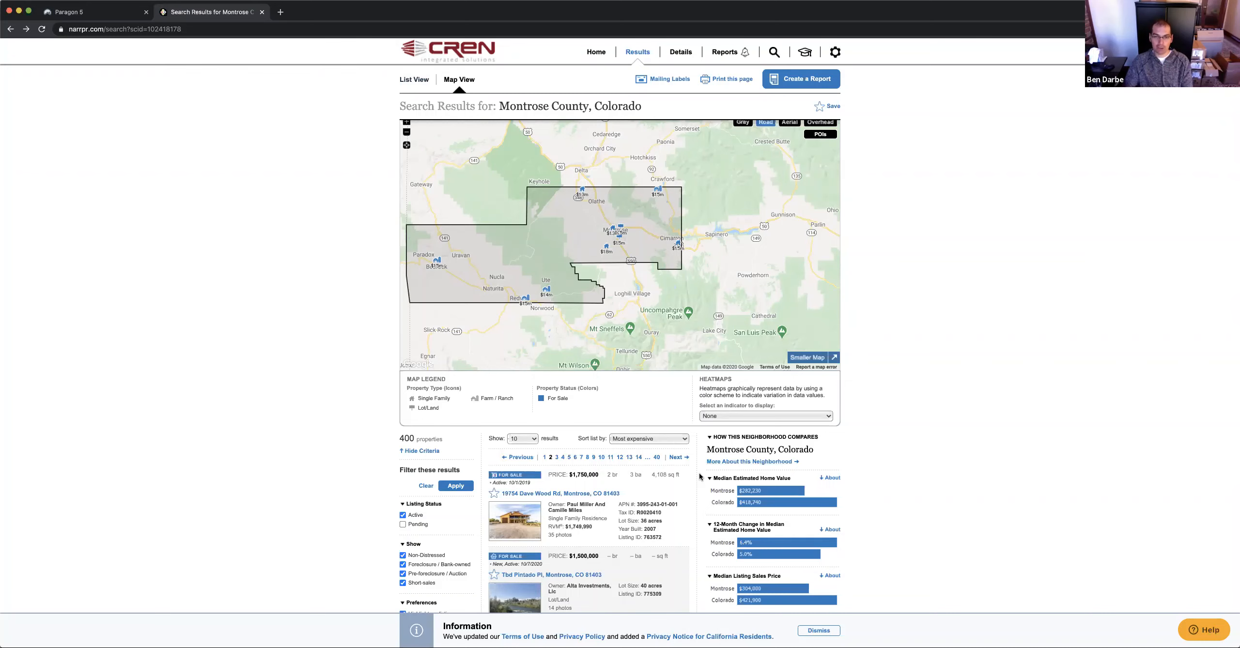
pyautogui.scroll(3, 862, 386)
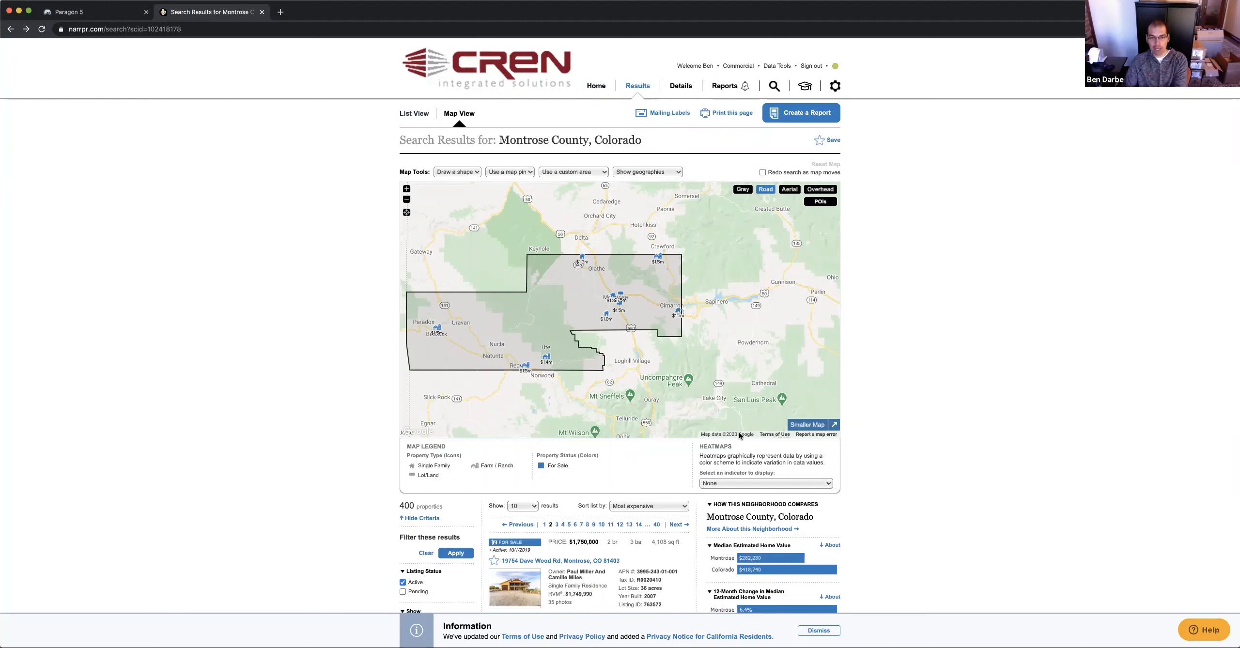
pyautogui.scroll(-1, 798, 437)
pyautogui.scroll(1, 880, 460)
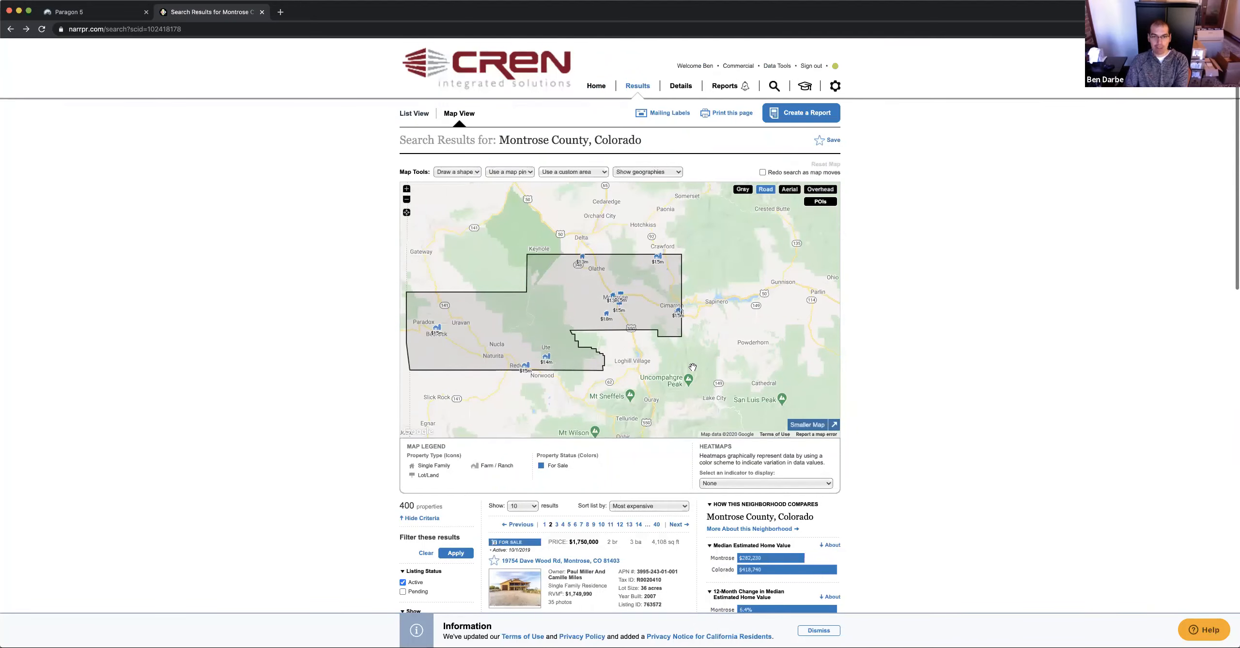
pyautogui.scroll(-5, 693, 367)
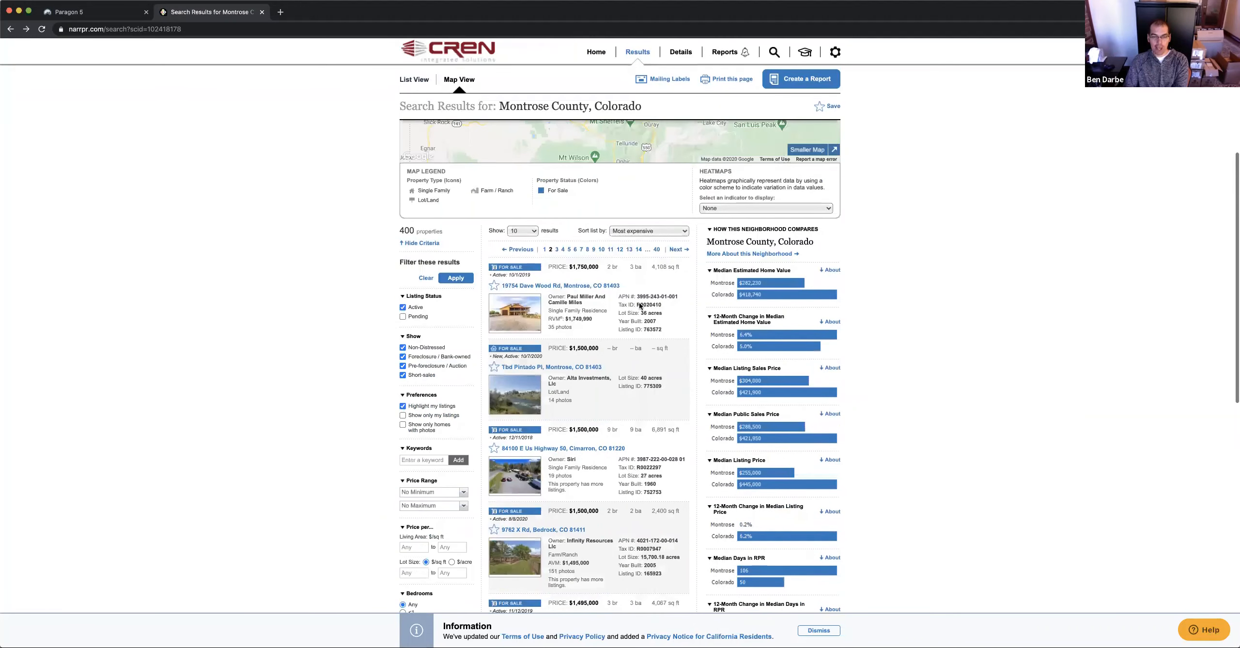
pyautogui.scroll(-1, 789, 327)
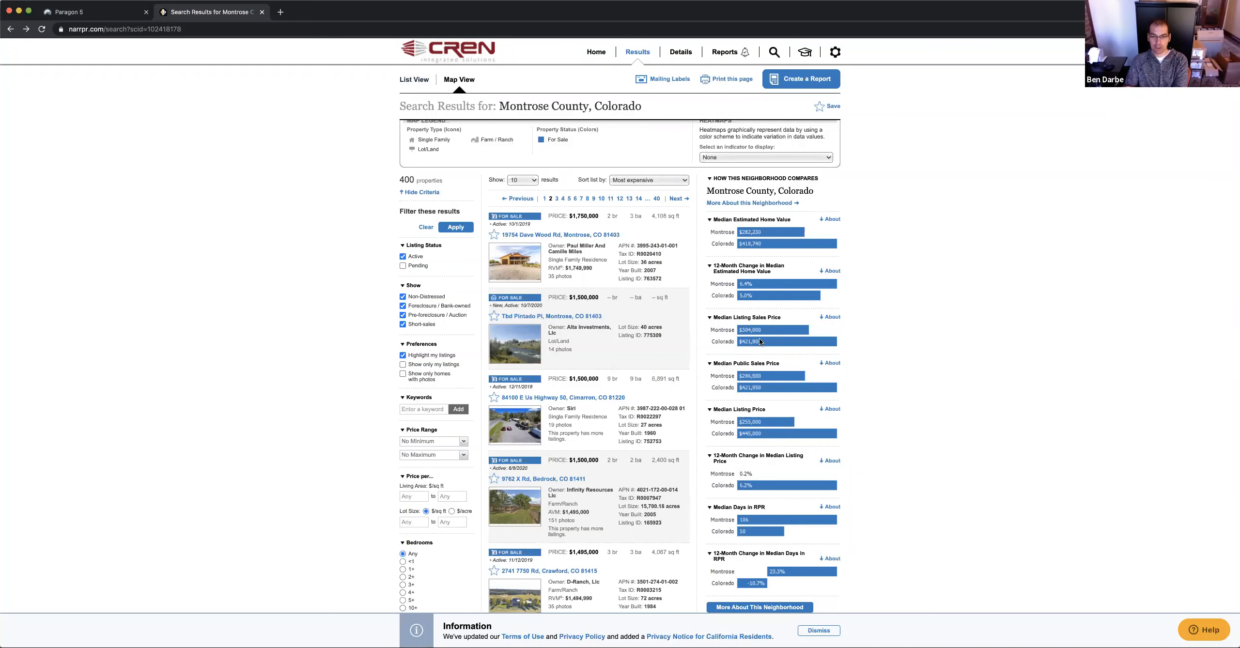
pyautogui.scroll(-3, 756, 398)
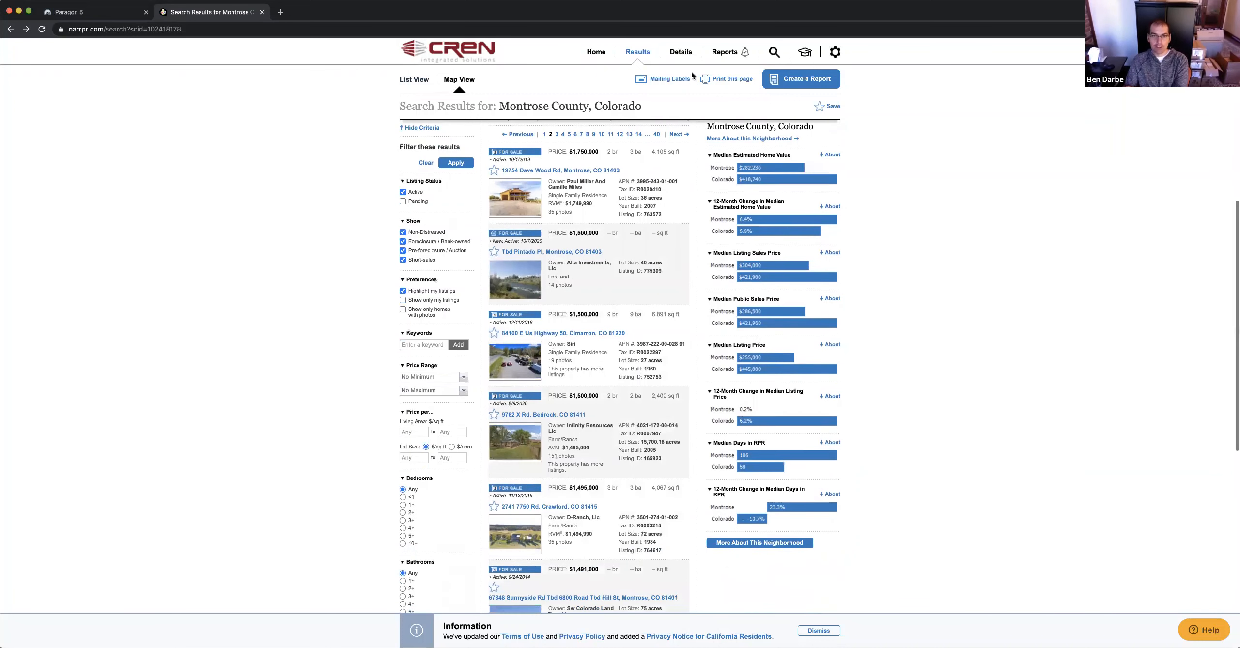
pyautogui.scroll(10, 598, 89)
pyautogui.click(598, 88)
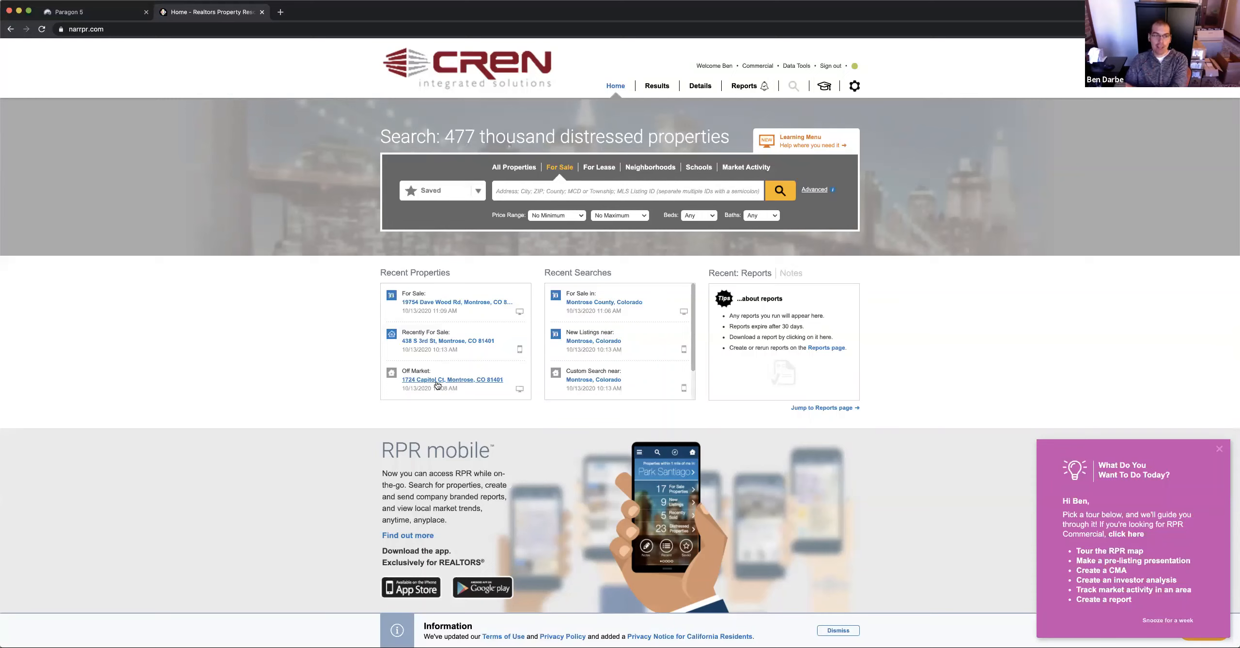
pyautogui.click(422, 382)
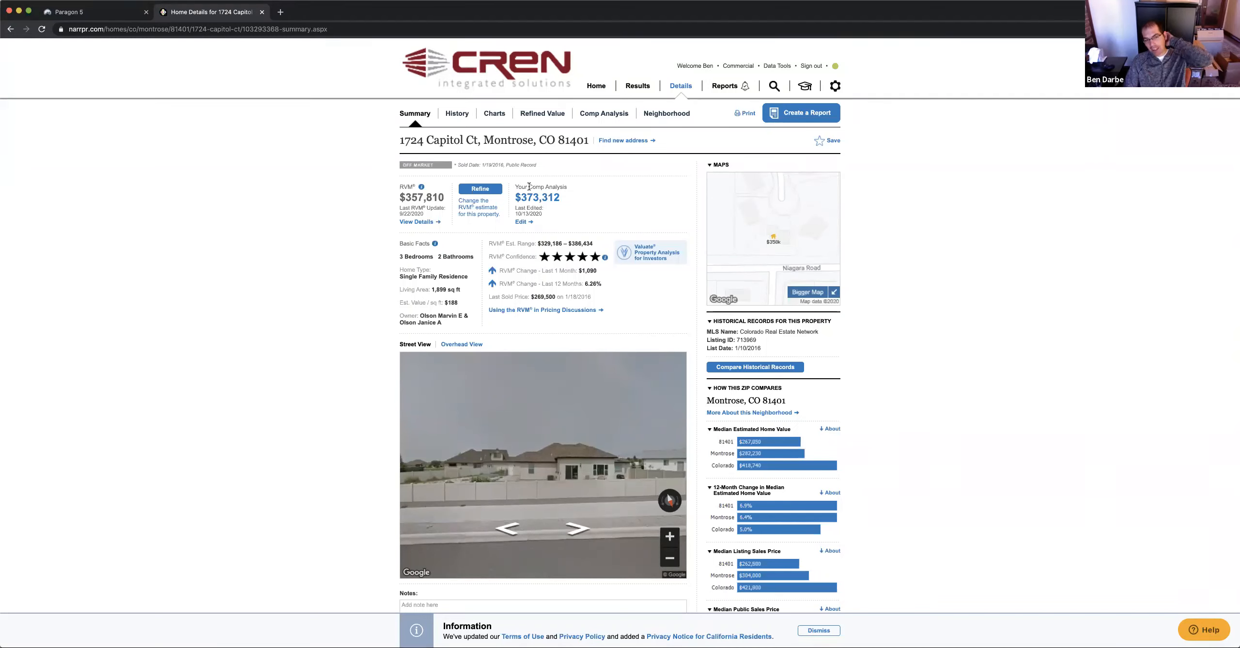
pyautogui.hscroll(-5, 529, 188)
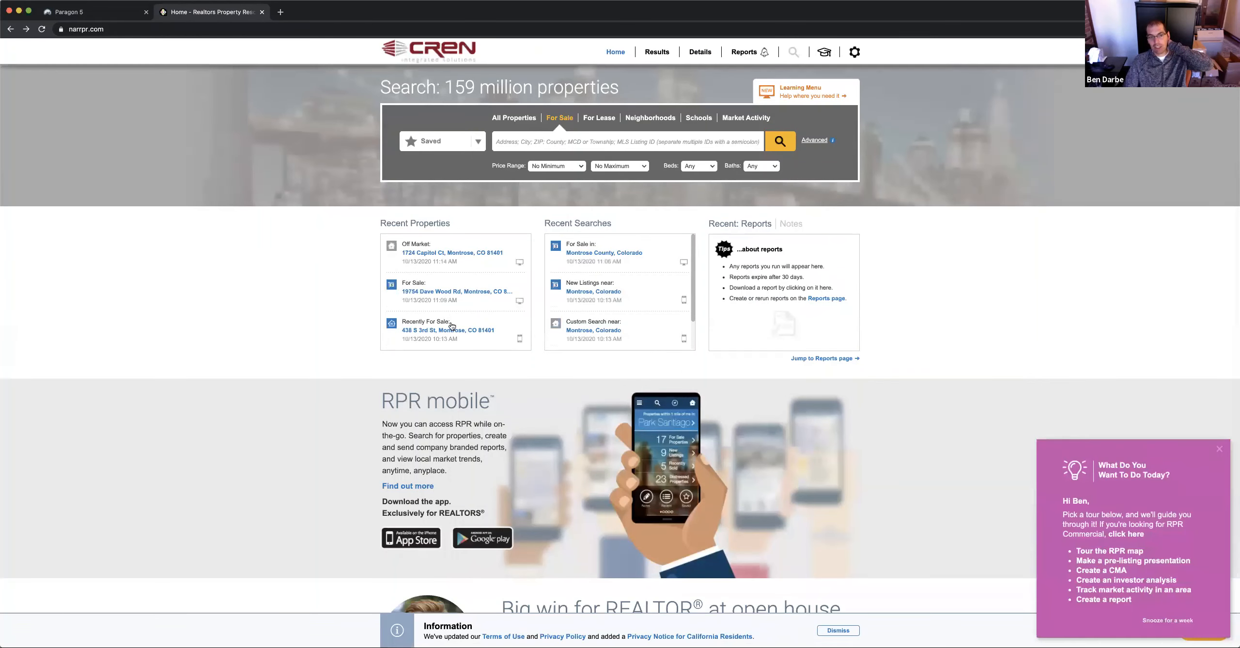
pyautogui.click(463, 333)
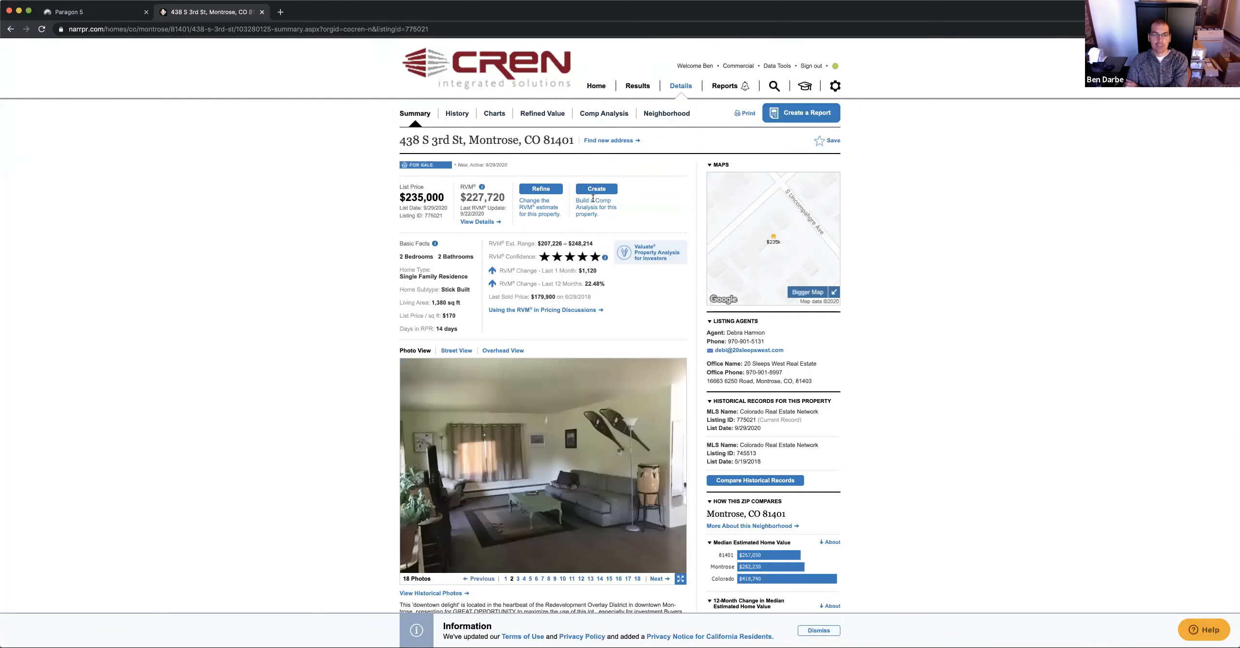
pyautogui.scroll(-3, 595, 297)
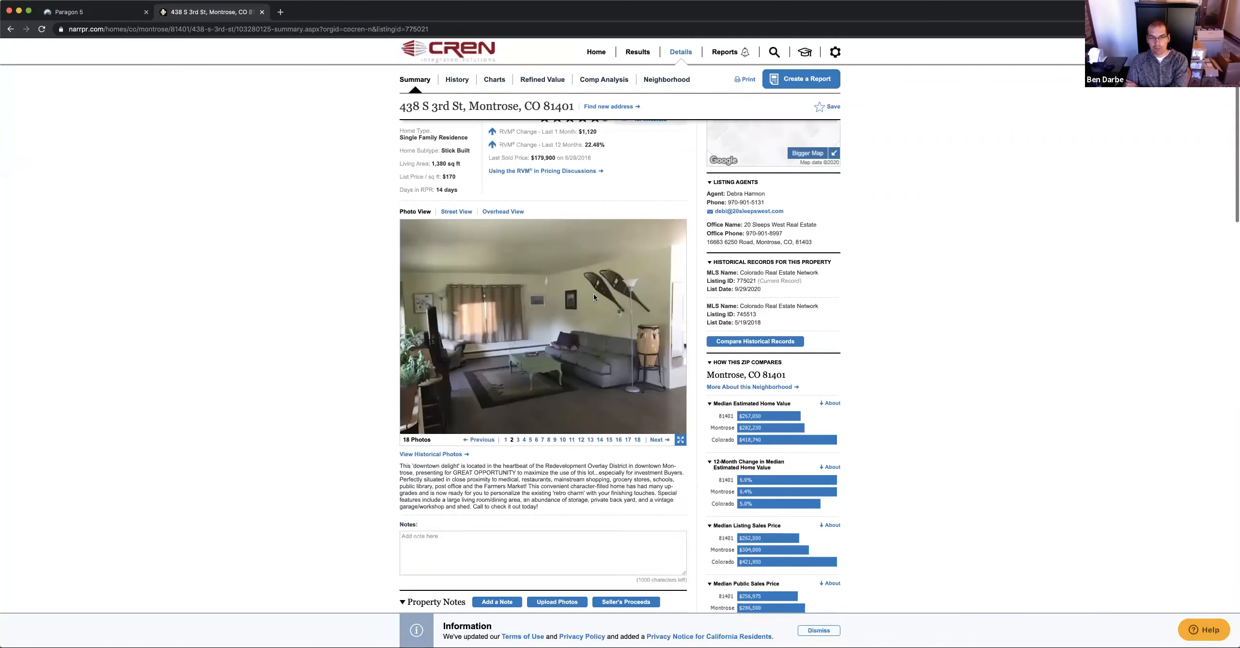
pyautogui.scroll(3, 593, 296)
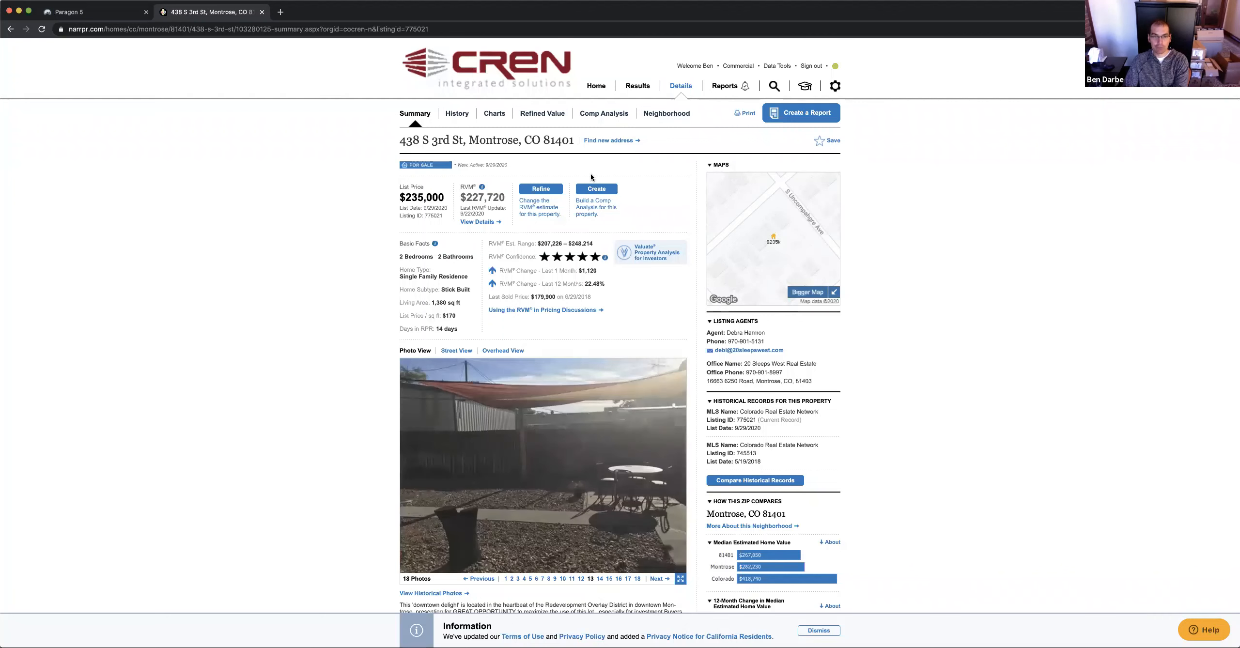
pyautogui.click(597, 192)
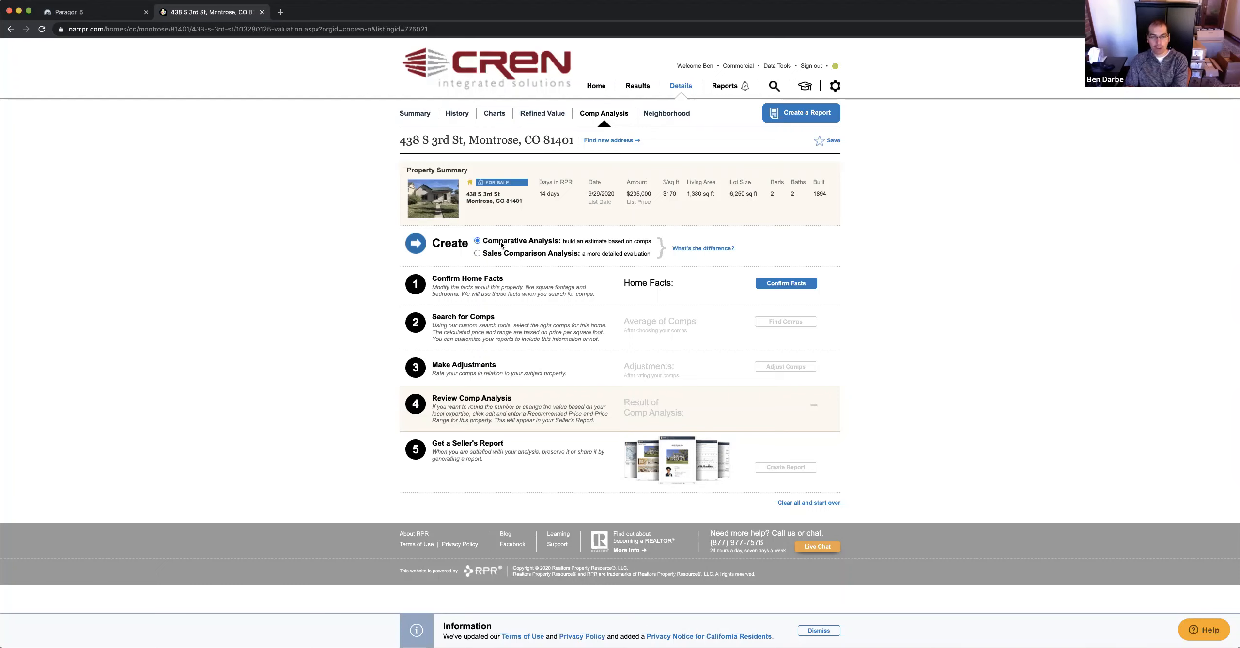
# Choose Sales Comparison Analysis as the analysis type and skip the appraiser license prompt
pyautogui.click(476, 254)
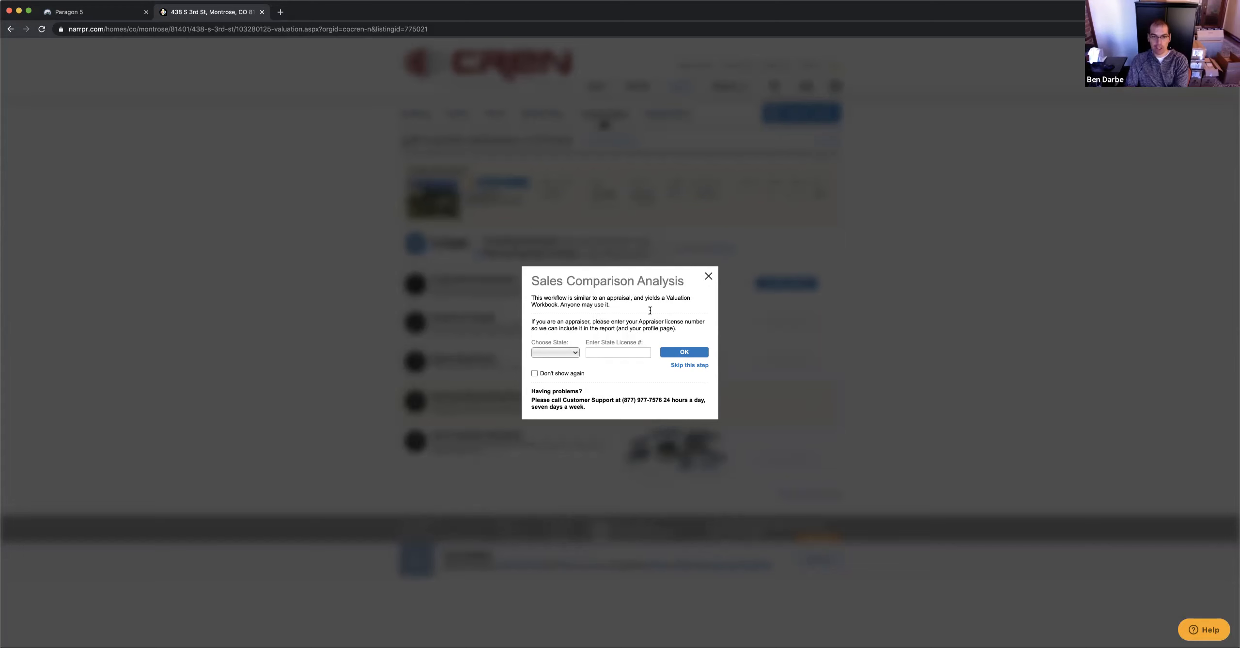
pyautogui.click(687, 367)
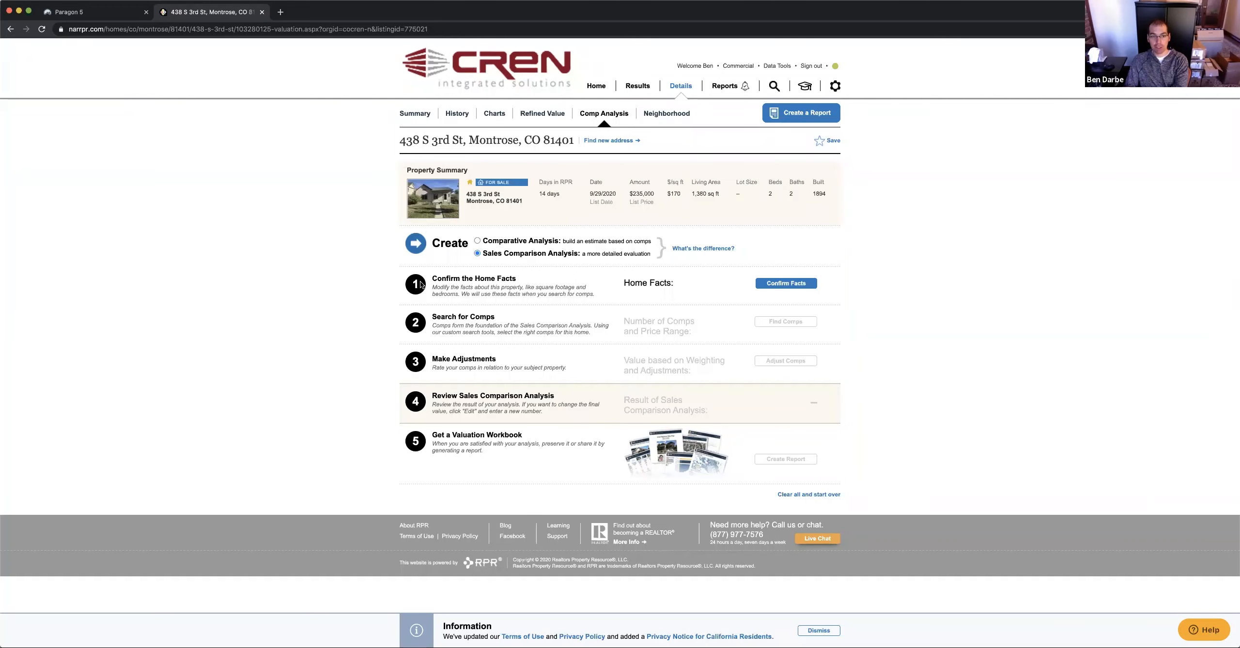
pyautogui.moveTo(436, 279); pyautogui.dragTo(517, 281)
pyautogui.click(531, 279)
# Open Confirm Home Facts and check the Property Subtype and Total Rooms Above Grade entries
pyautogui.click(791, 284)
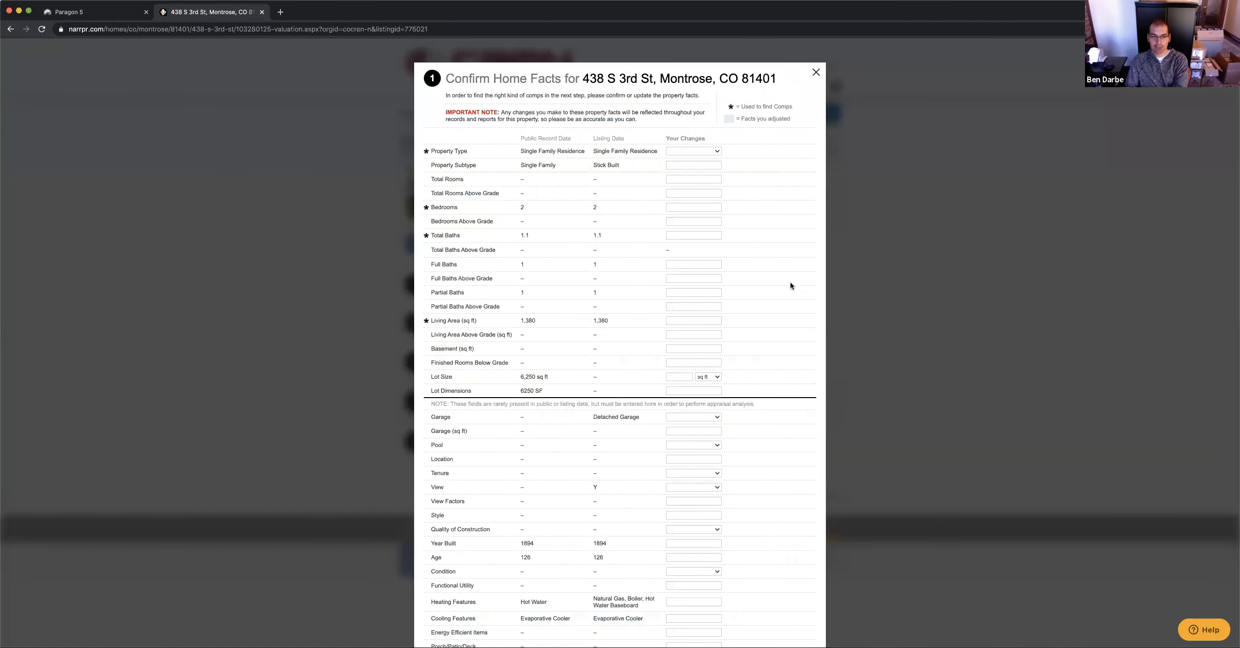
pyautogui.scroll(-5, 735, 320)
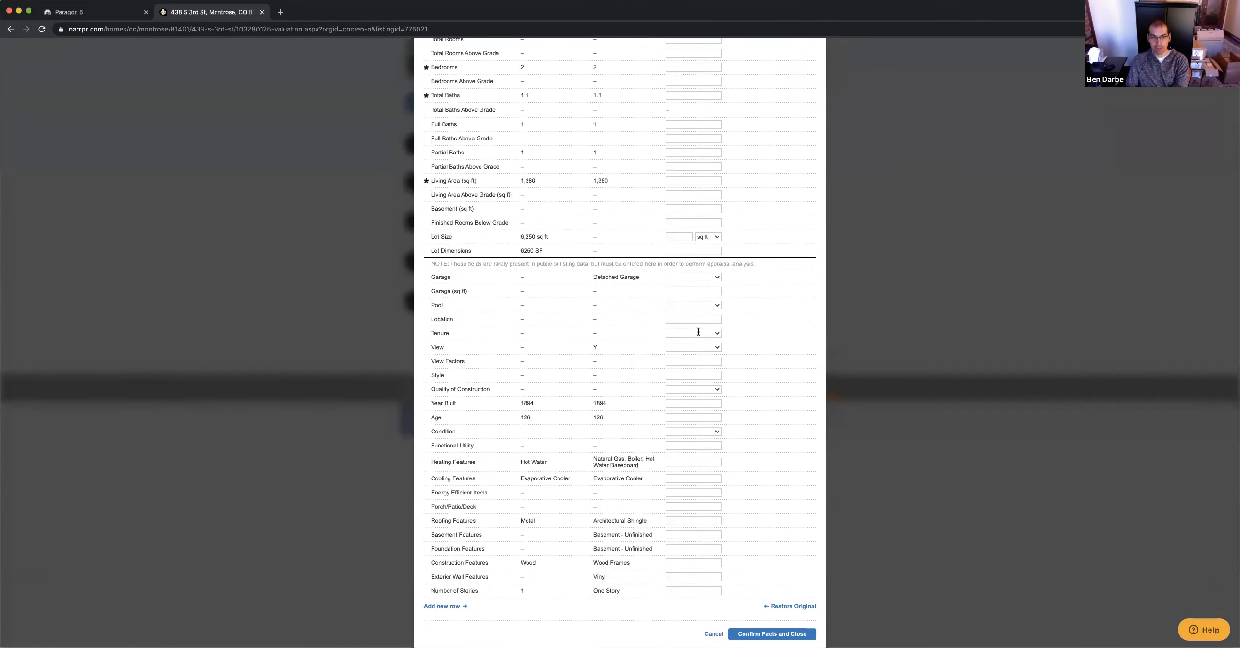
pyautogui.scroll(5, 698, 331)
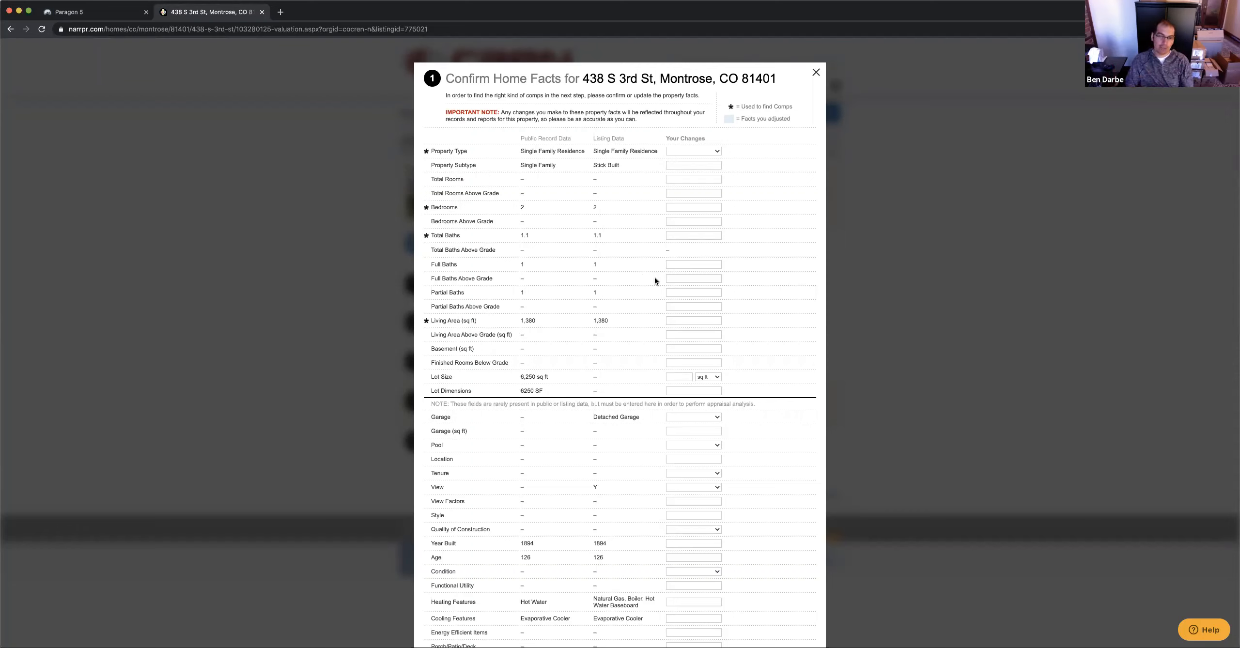
pyautogui.click(692, 192)
pyautogui.click(705, 165)
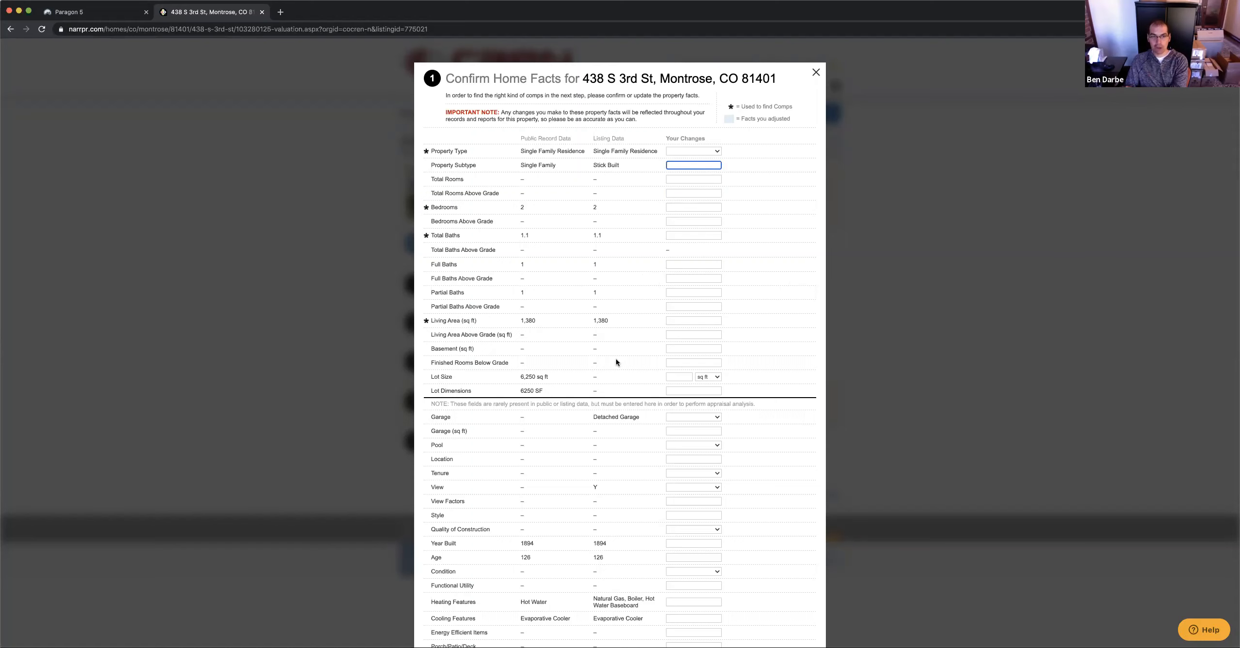
pyautogui.scroll(-5, 617, 359)
pyautogui.scroll(5, 636, 312)
# Scroll further through the home facts, checking the Full Baths Above Grade entry
pyautogui.scroll(-3, 680, 306)
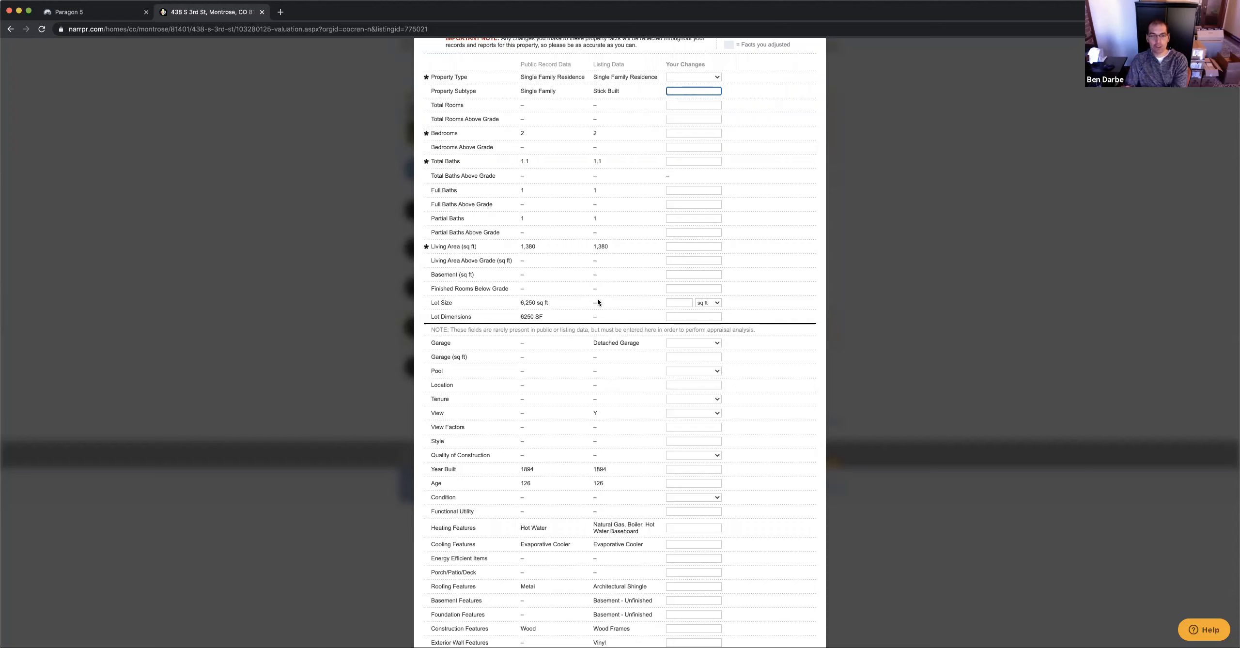
pyautogui.scroll(-2, 631, 351)
pyautogui.scroll(4, 635, 334)
pyautogui.scroll(-1, 635, 334)
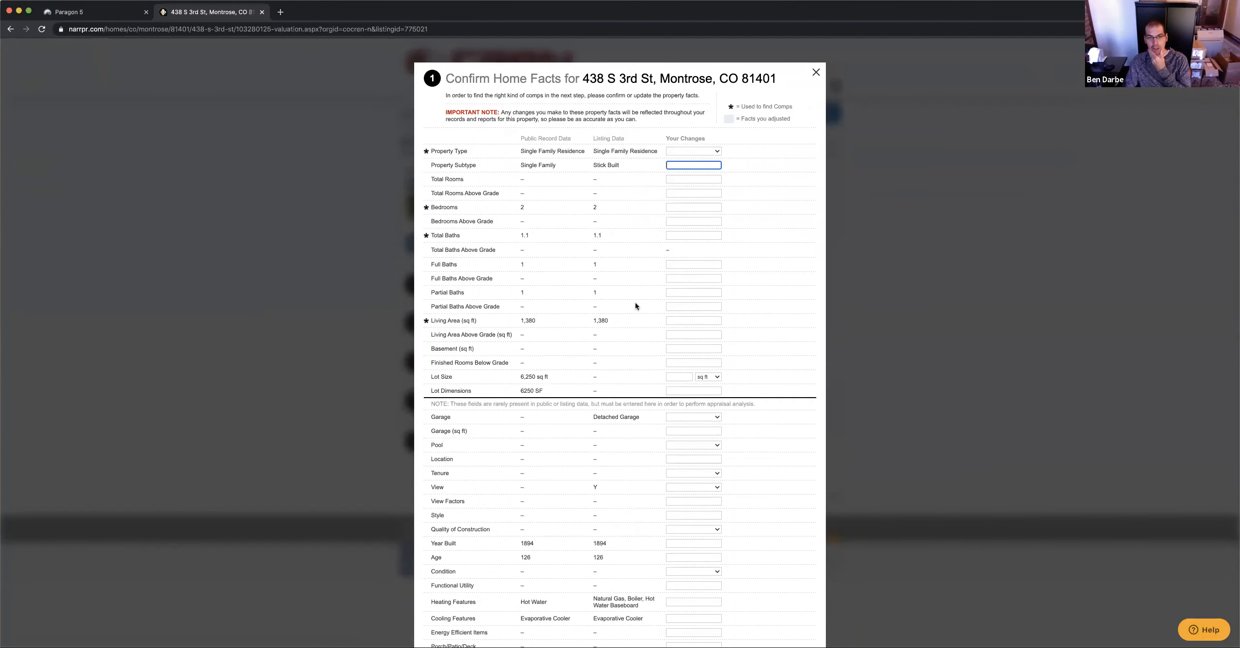
pyautogui.click(696, 279)
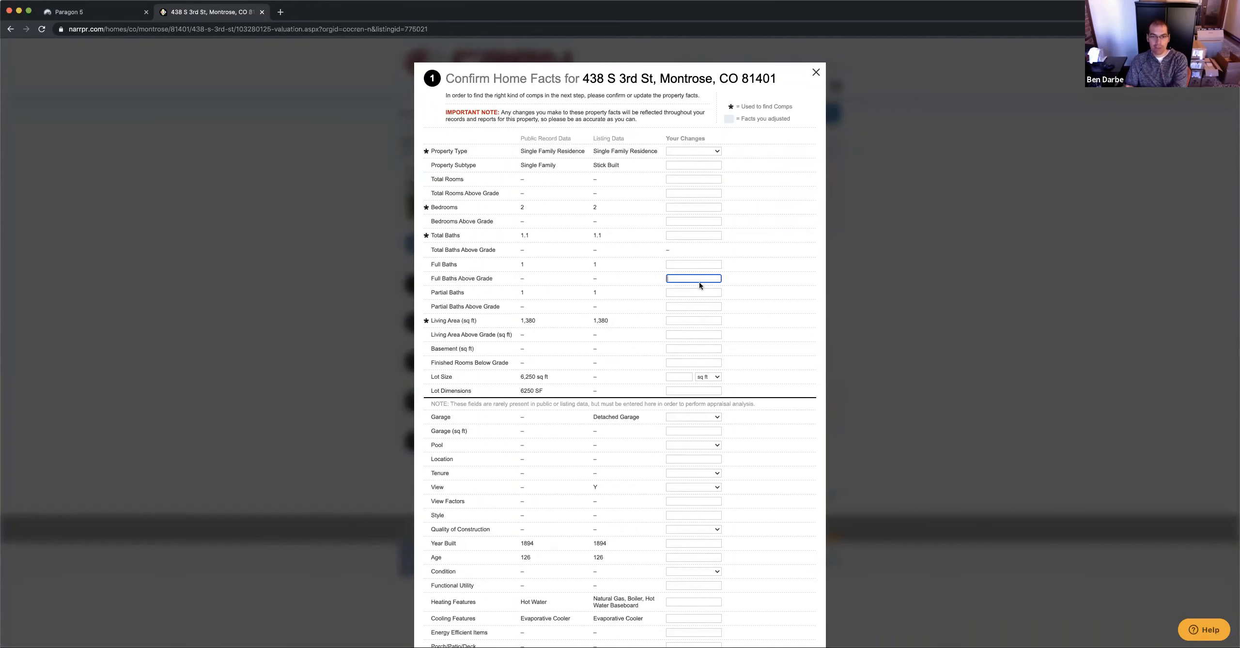
pyautogui.scroll(-4, 706, 359)
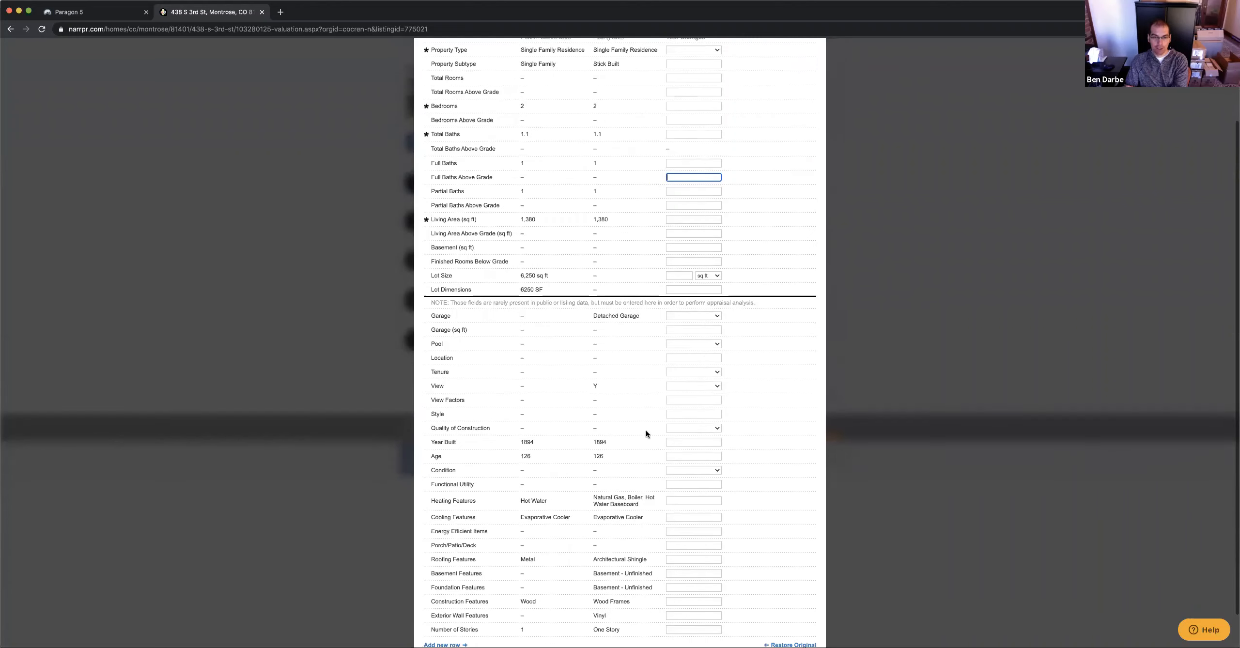
pyautogui.scroll(-2, 642, 397)
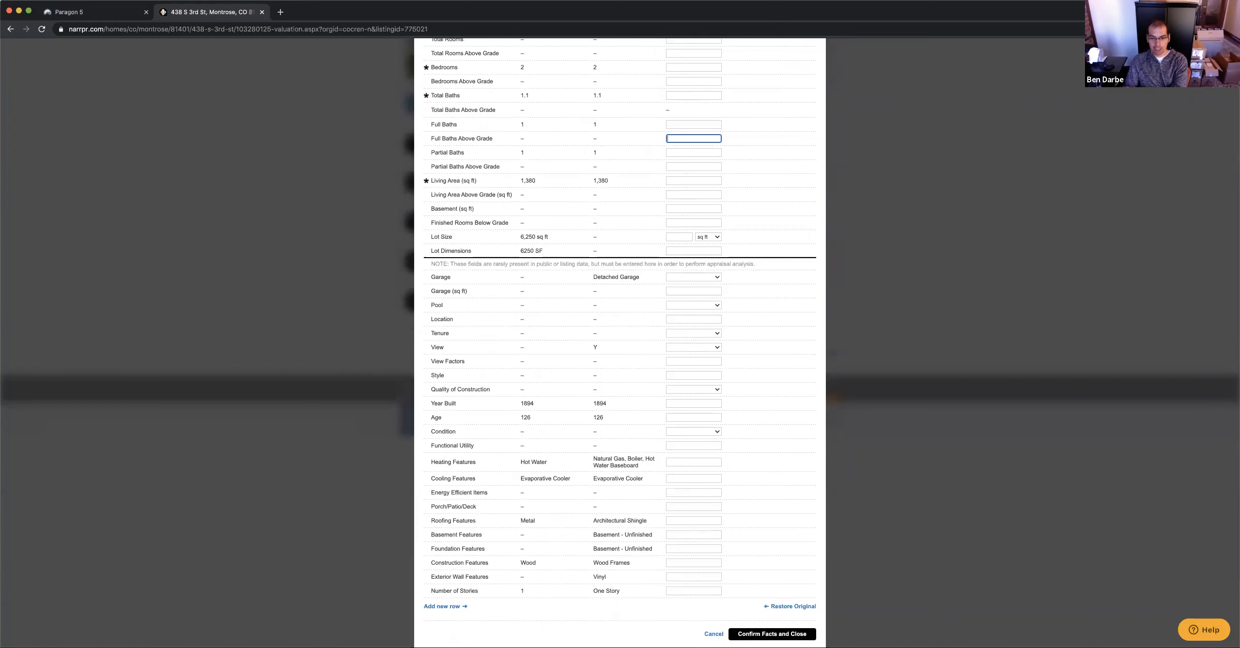
# Confirm the home facts and start the step 2 comp search
pyautogui.click(772, 634)
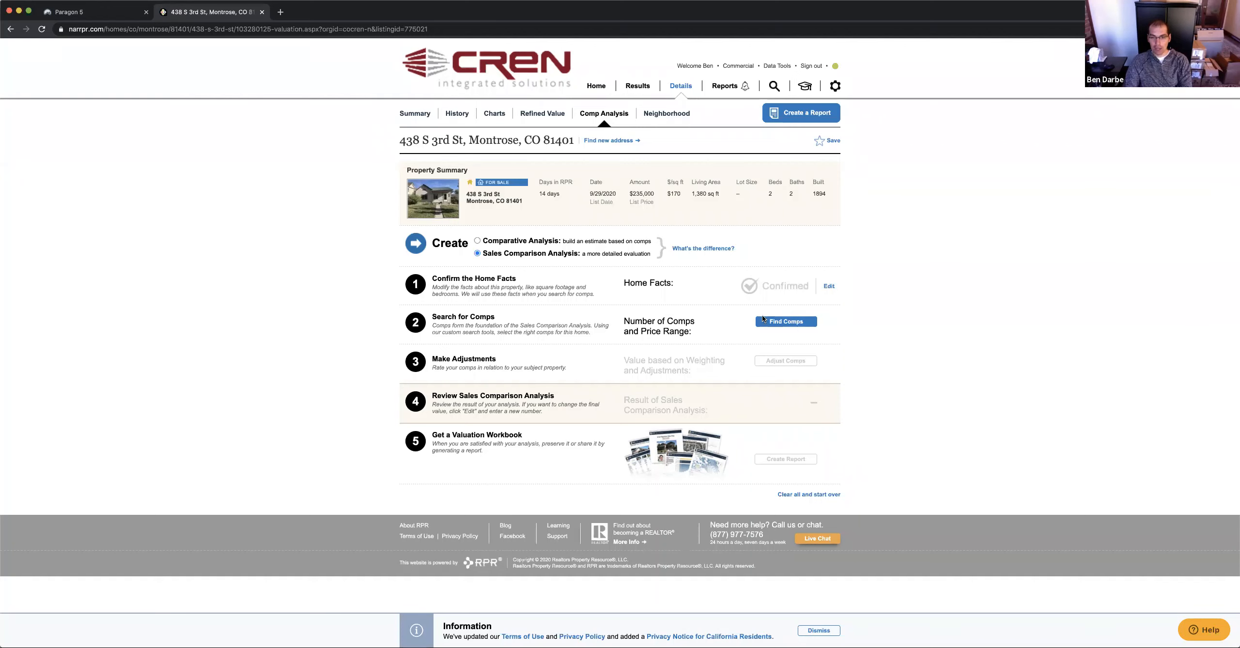
pyautogui.click(780, 322)
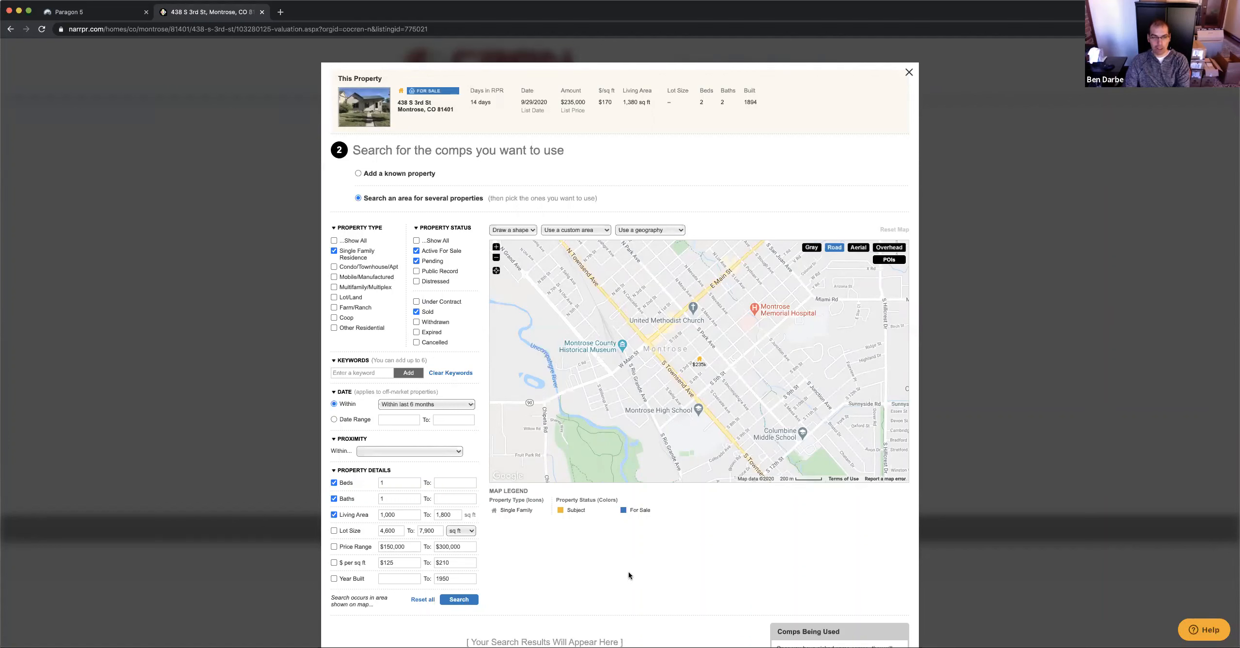
# Leave Active For Sale, Pending and Sold statuses all checked in the comp search
pyautogui.click(416, 261)
pyautogui.click(416, 251)
pyautogui.click(416, 261)
pyautogui.click(416, 251)
pyautogui.click(416, 261)
pyautogui.scroll(-2, 398, 343)
pyautogui.scroll(-4, 398, 343)
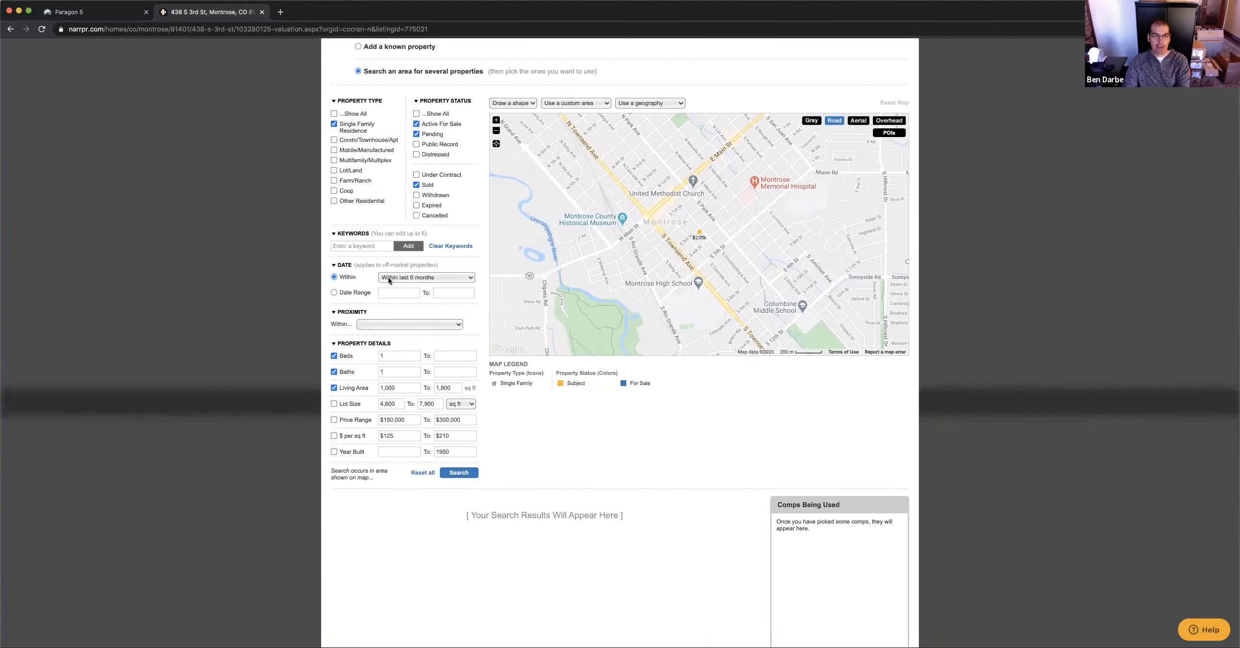
# Search for comps within the last 12 months and a 1-mile radius of the property
pyautogui.click(428, 283)
pyautogui.click(413, 325)
pyautogui.click(415, 334)
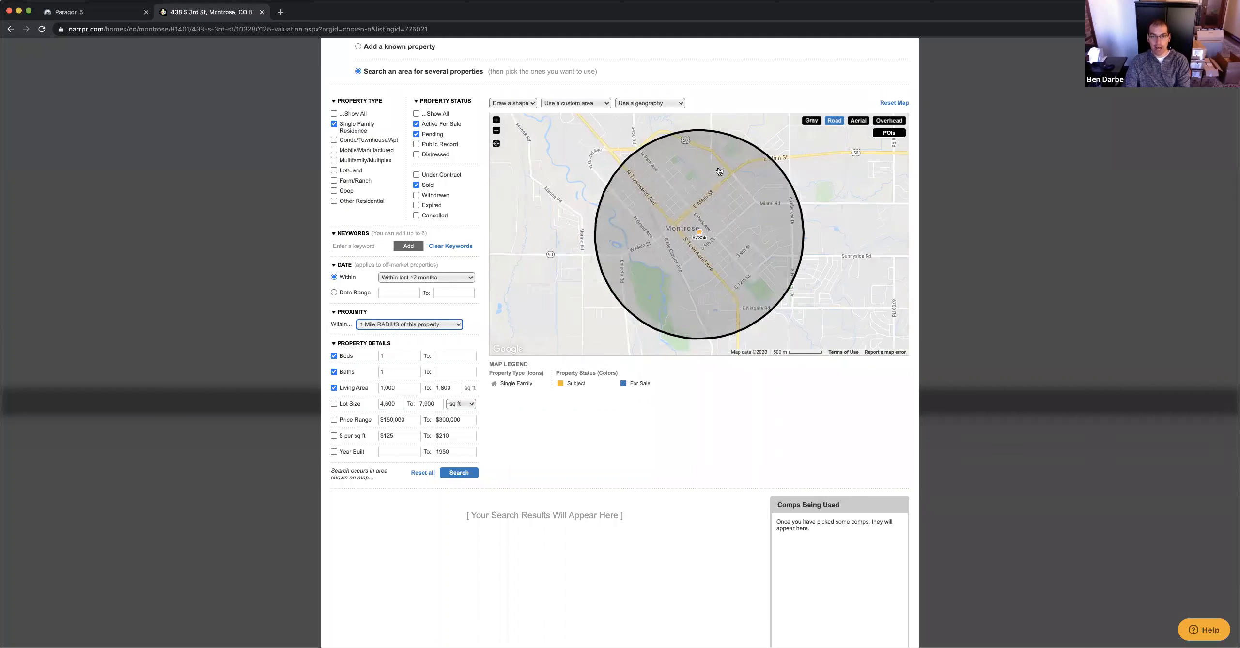
pyautogui.click(456, 328)
pyautogui.click(449, 332)
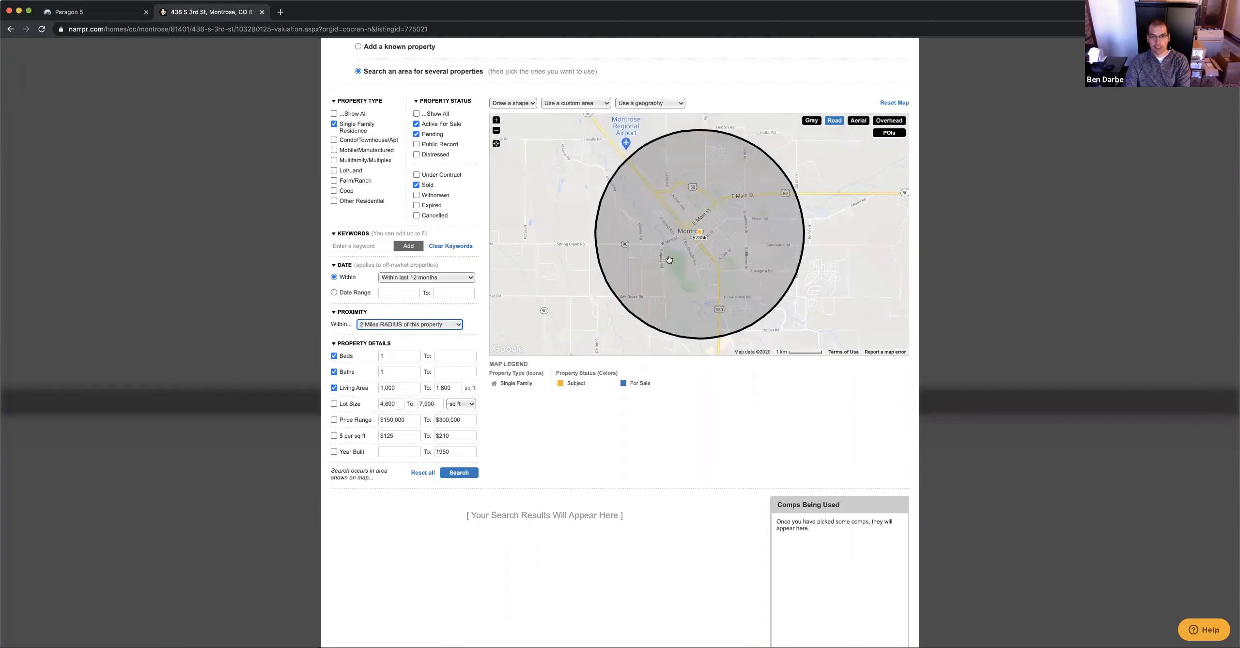
pyautogui.click(427, 321)
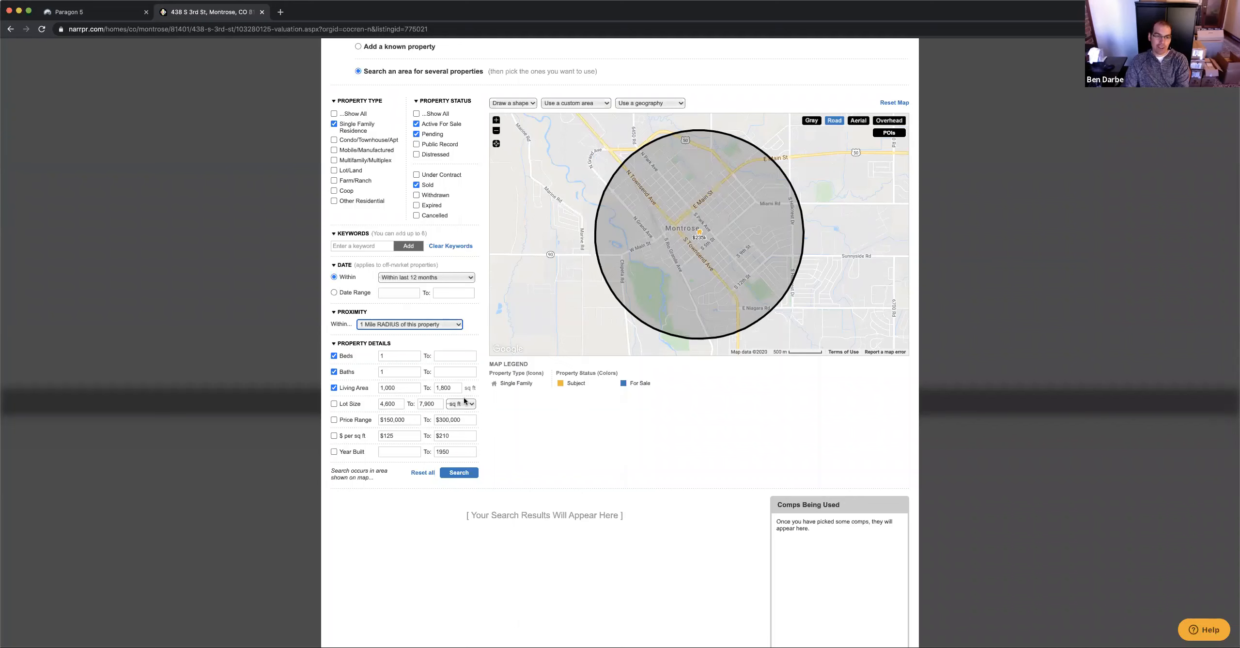
pyautogui.click(459, 474)
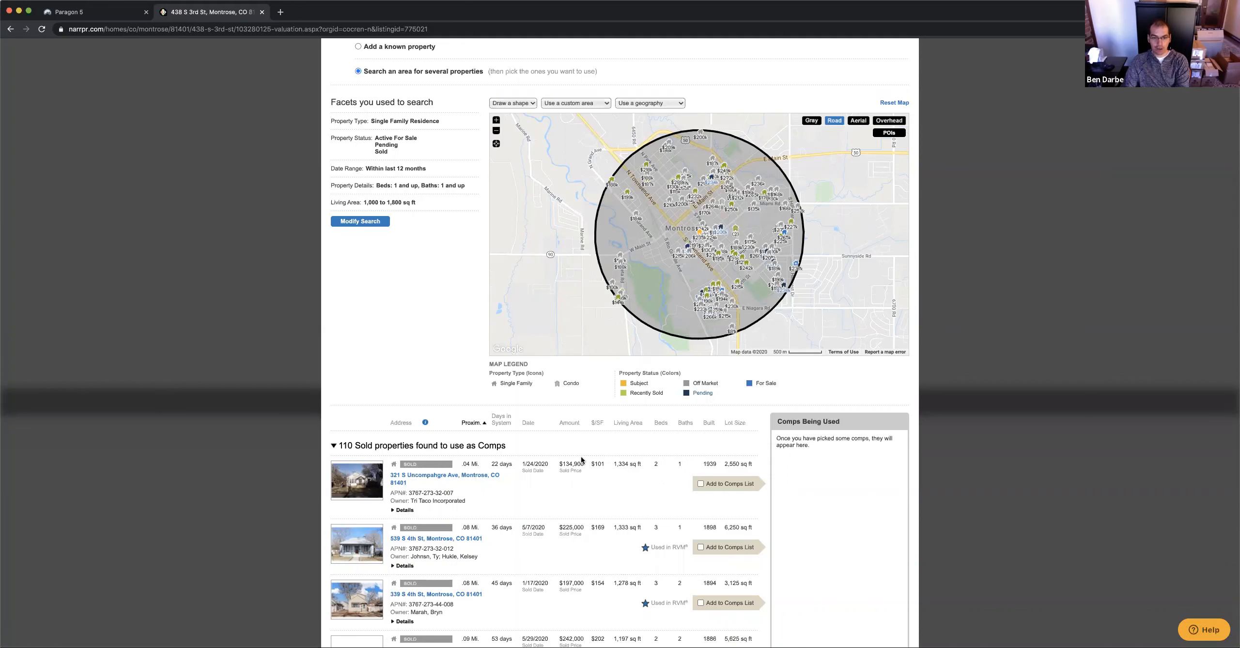
# Scroll down to the 110 sold properties found within the 1-mile circle
pyautogui.scroll(-5, 560, 494)
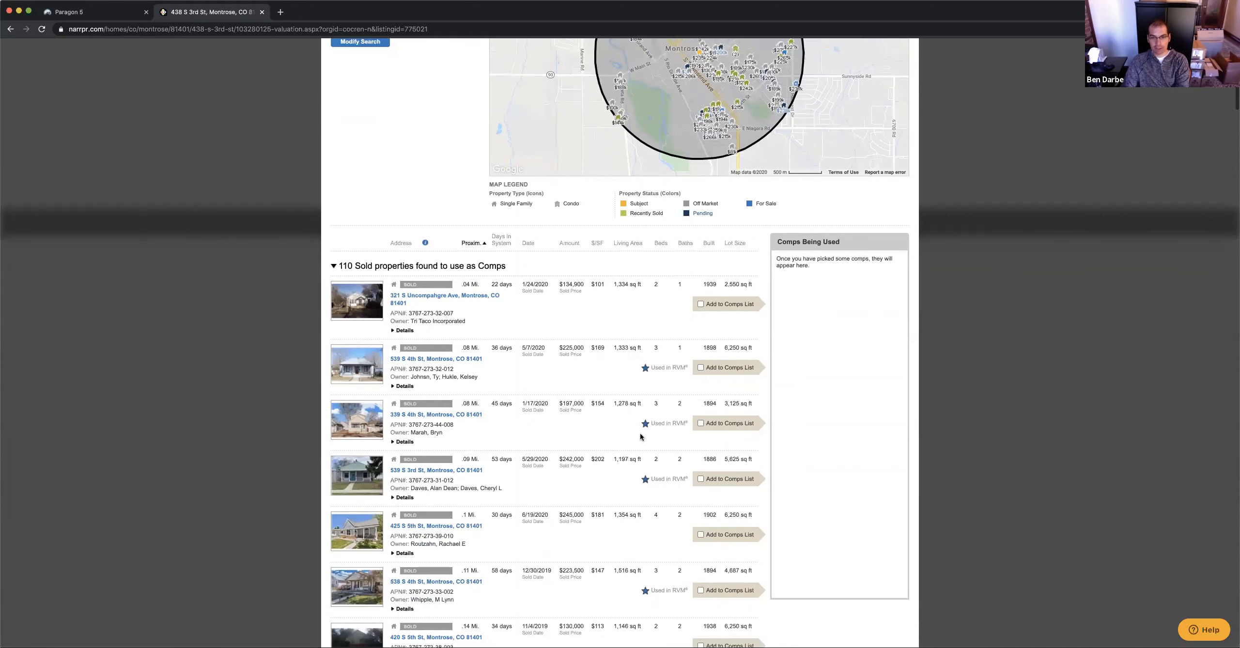
pyautogui.scroll(5, 589, 403)
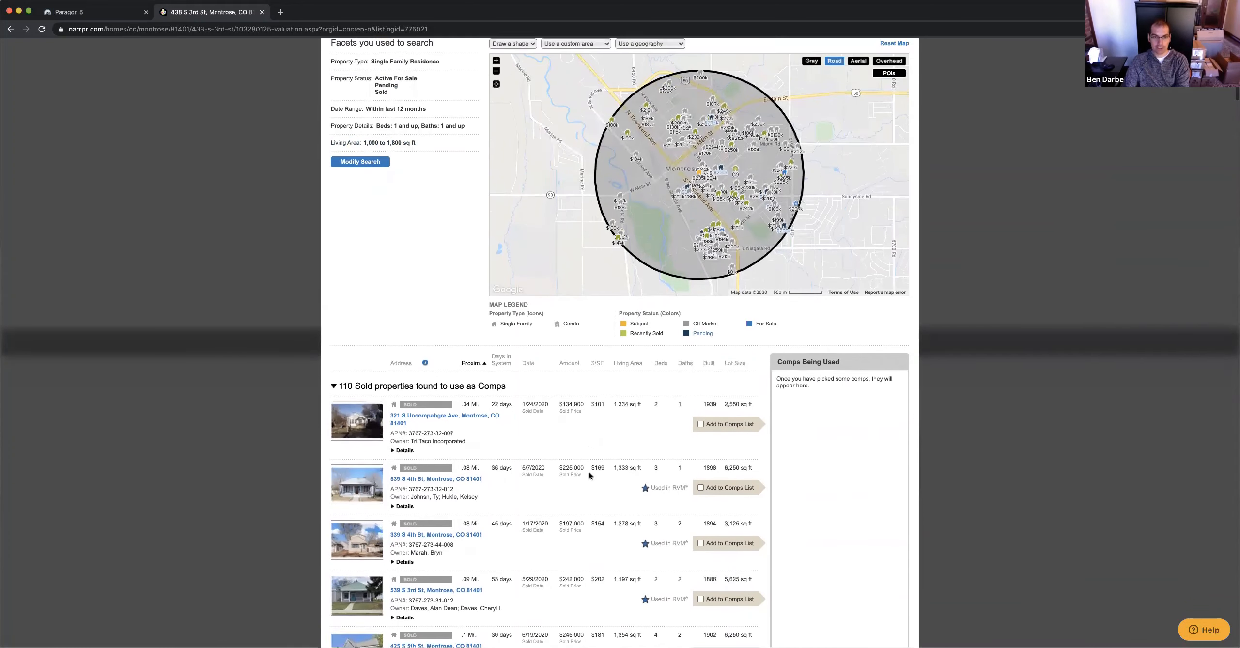
pyautogui.scroll(-5, 584, 357)
pyautogui.scroll(-3, 585, 358)
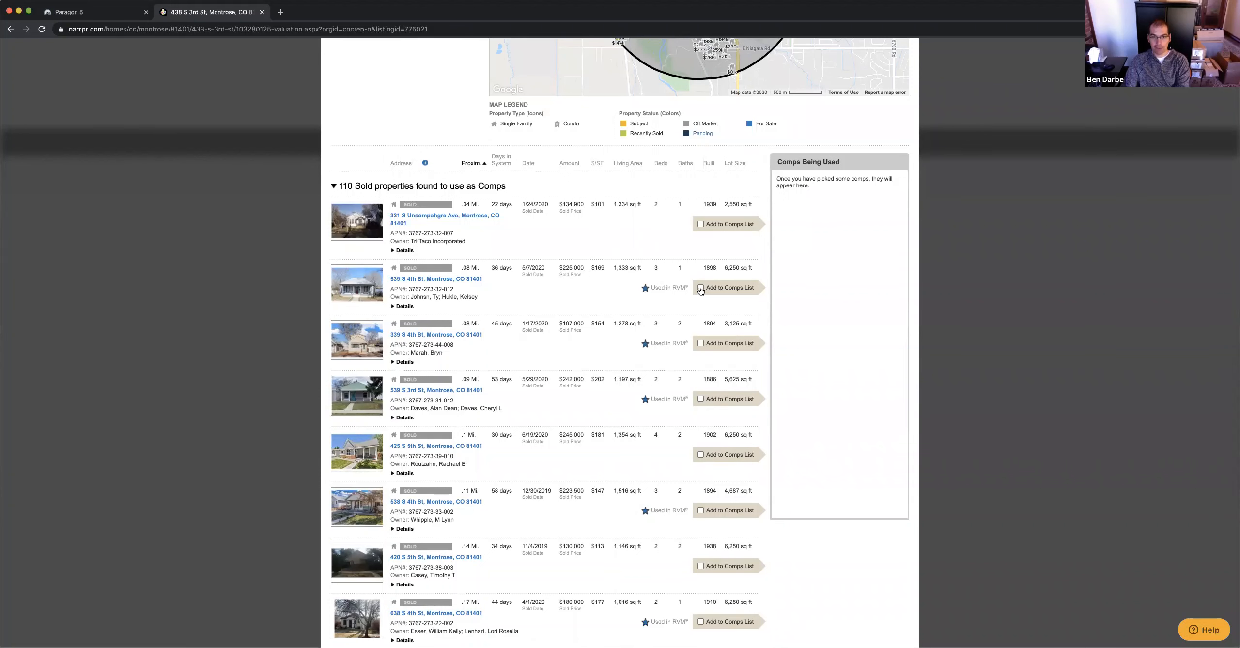
pyautogui.scroll(-3, 688, 344)
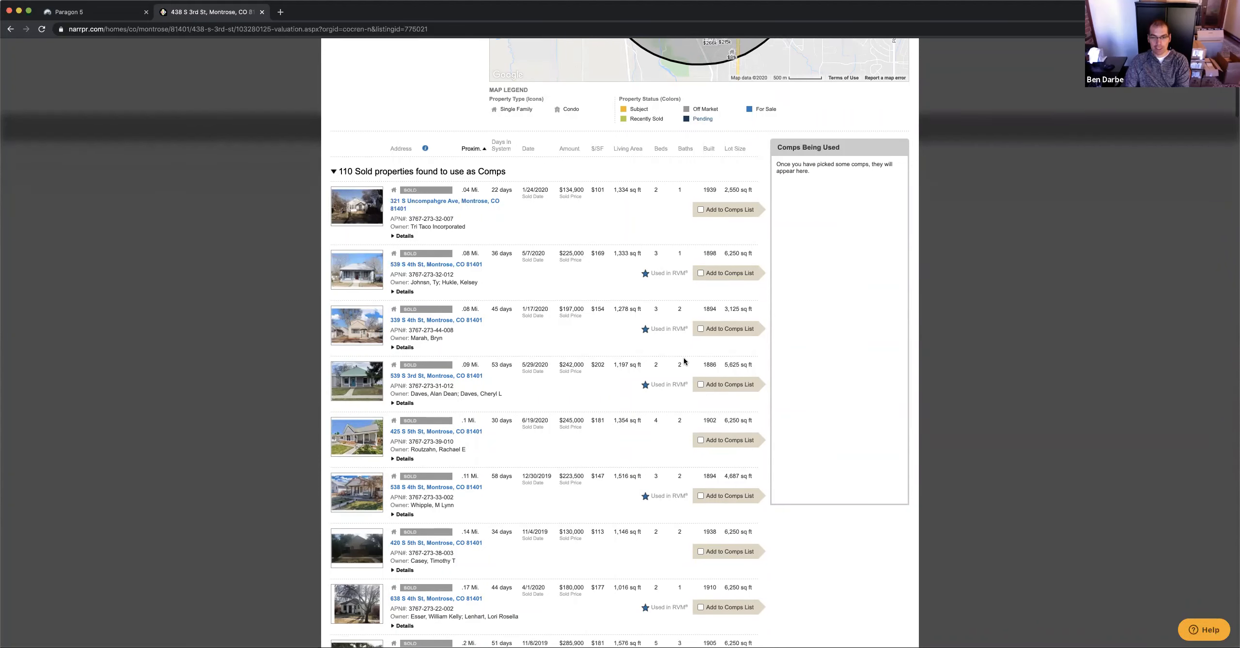
pyautogui.click(701, 356)
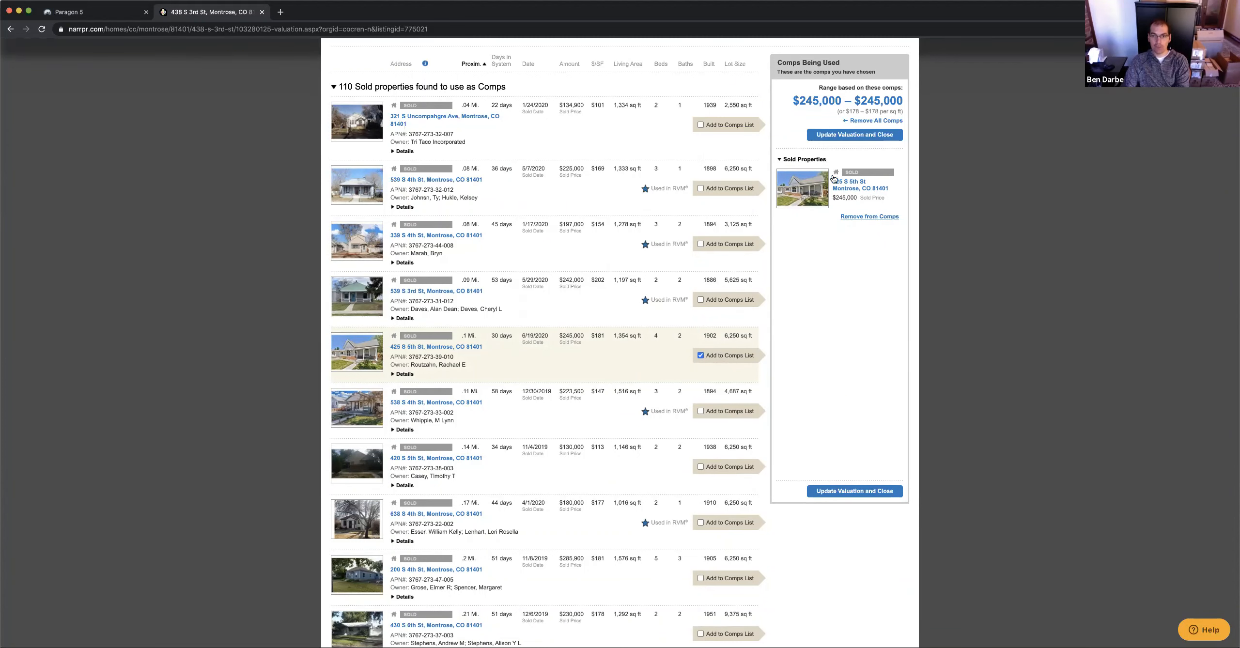
pyautogui.scroll(2, 802, 284)
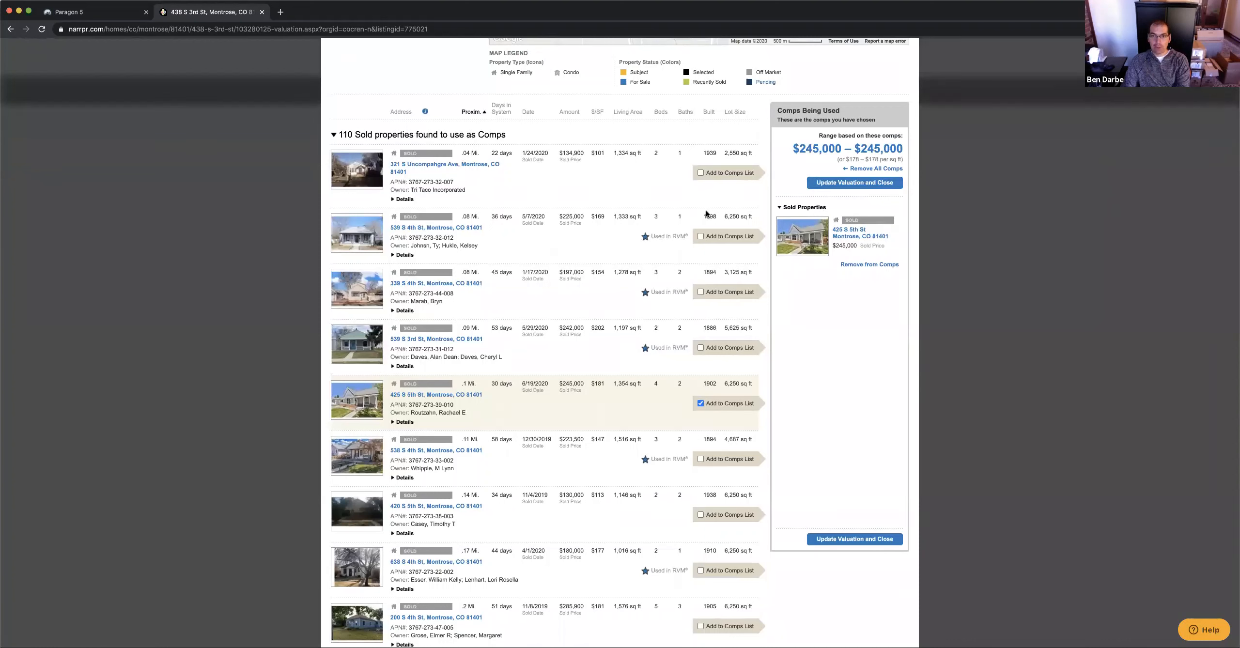
pyautogui.click(701, 173)
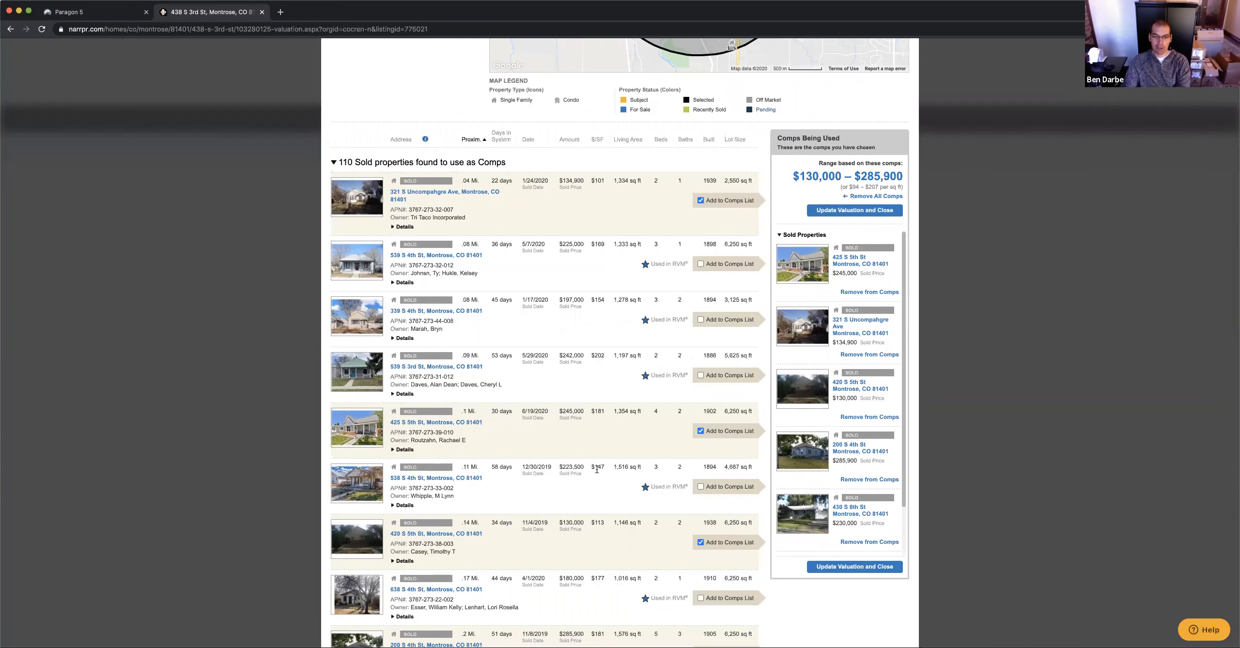
pyautogui.scroll(-2, 591, 436)
pyautogui.scroll(-8, 581, 471)
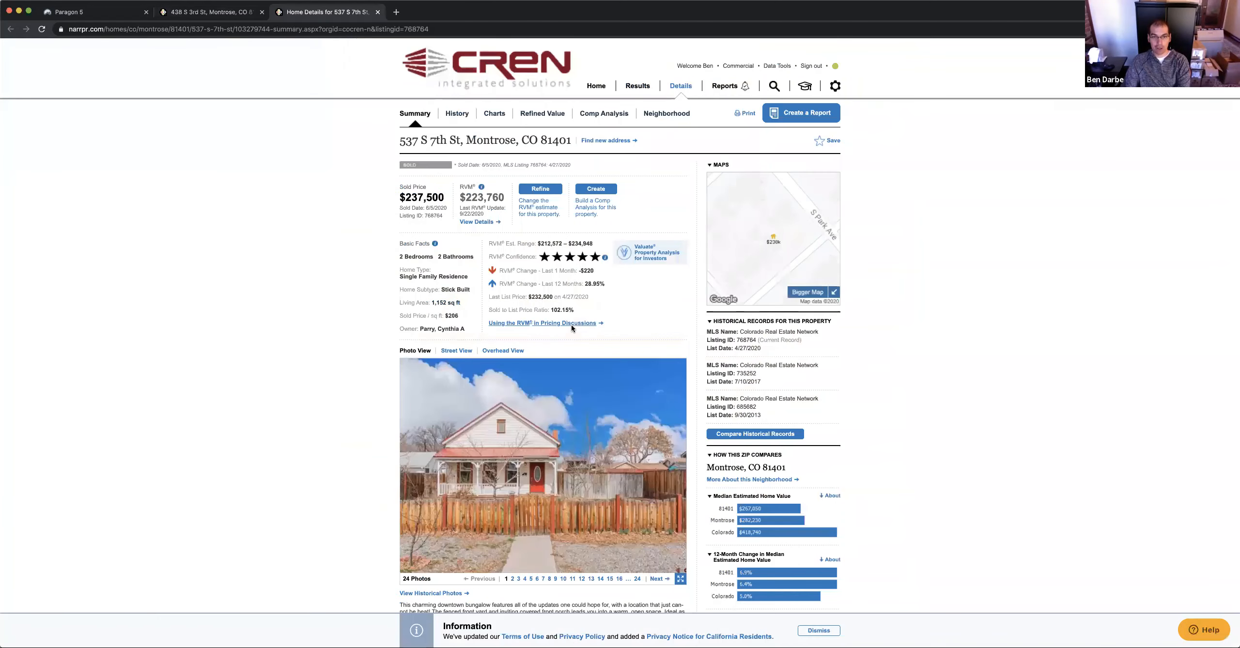
pyautogui.scroll(-8, 511, 300)
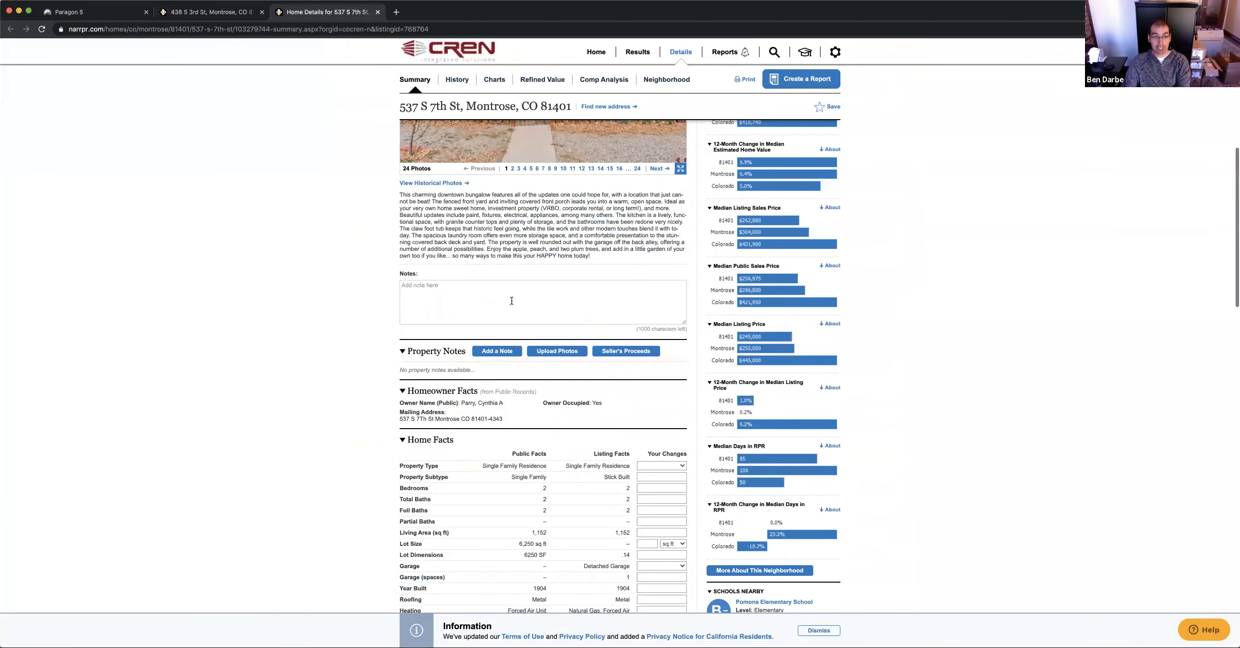
pyautogui.scroll(-10, 512, 300)
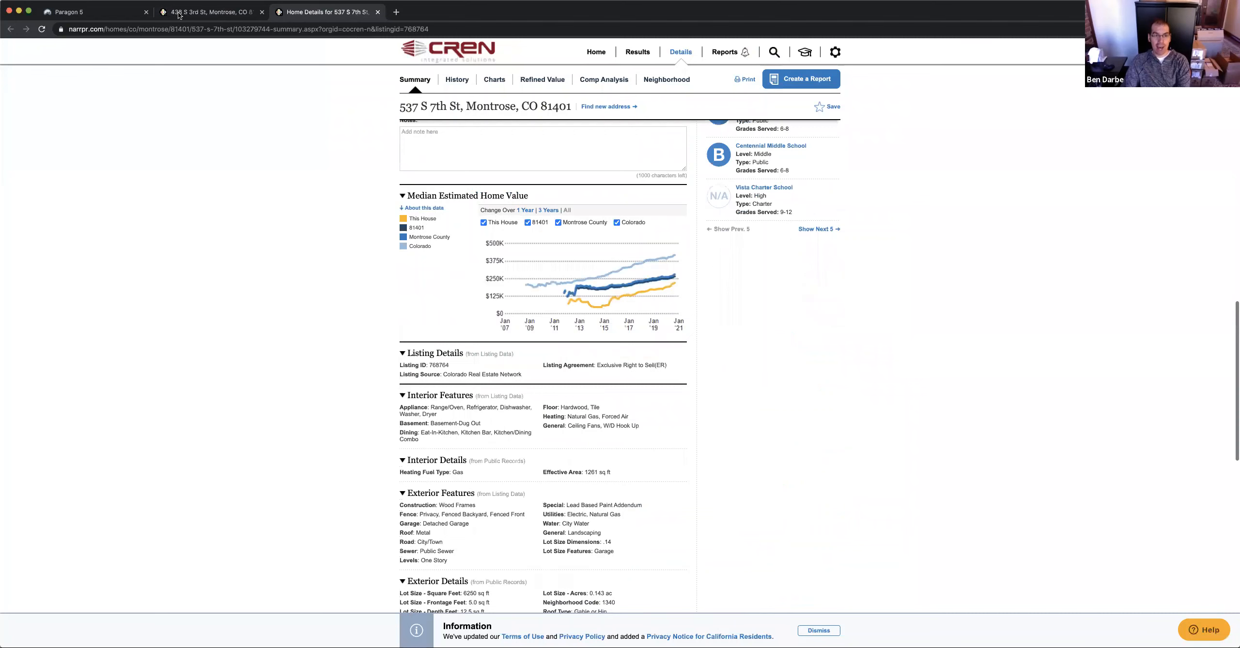
pyautogui.scroll(12, 430, 429)
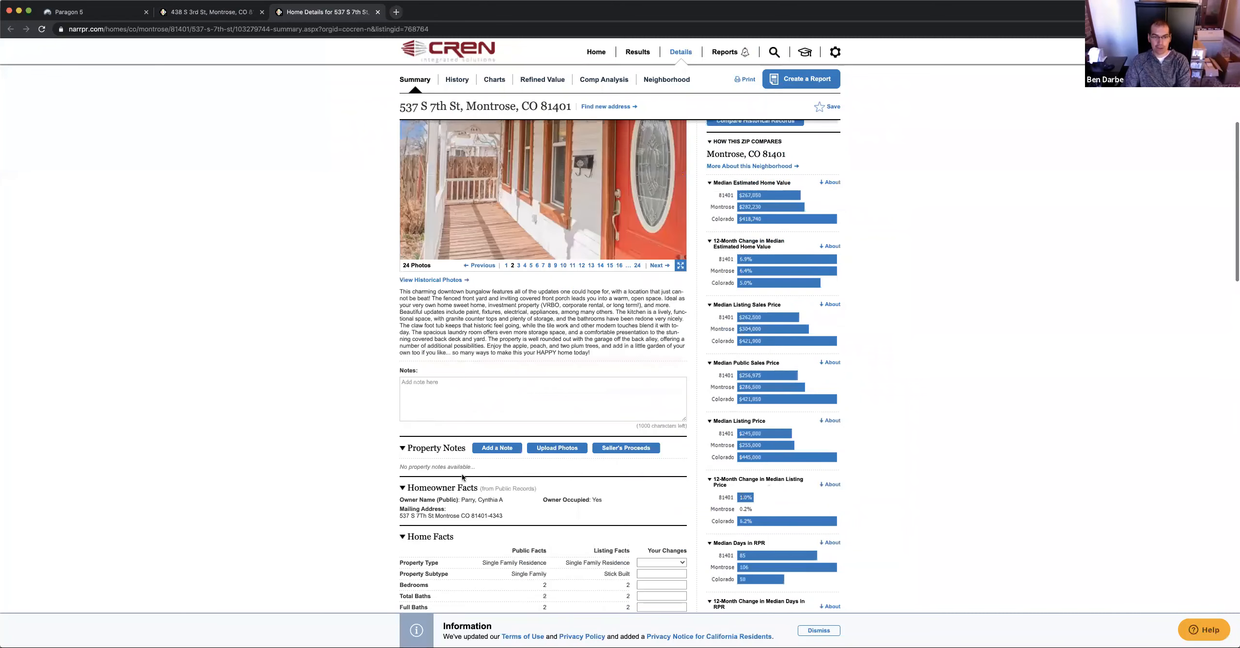
pyautogui.press('super+w')
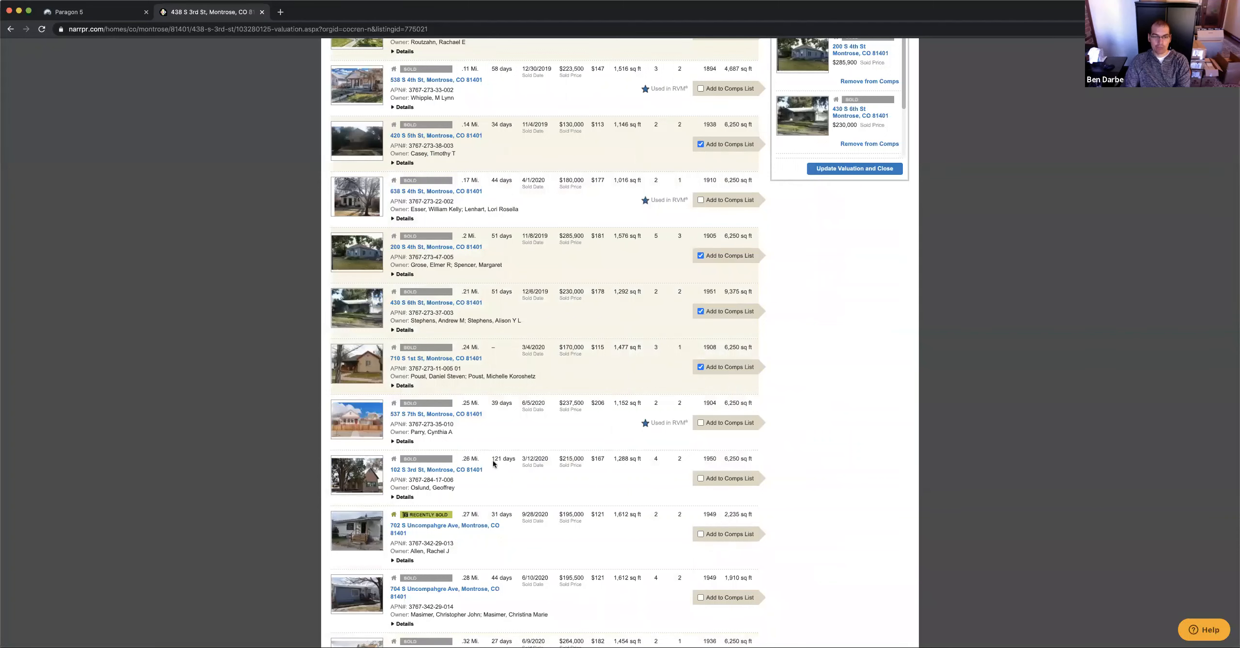
# Save the selected comps with Update Valuation, giving 6 comps at $130,000–$285,900
pyautogui.scroll(1, 845, 367)
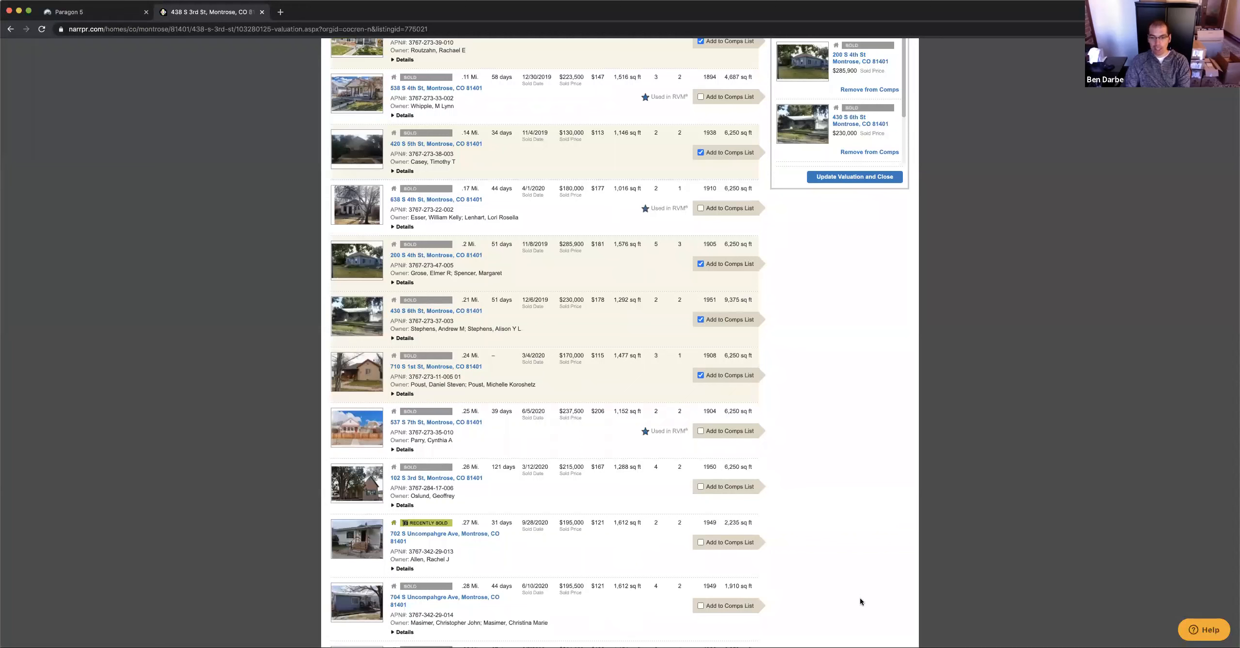
pyautogui.scroll(10, 861, 597)
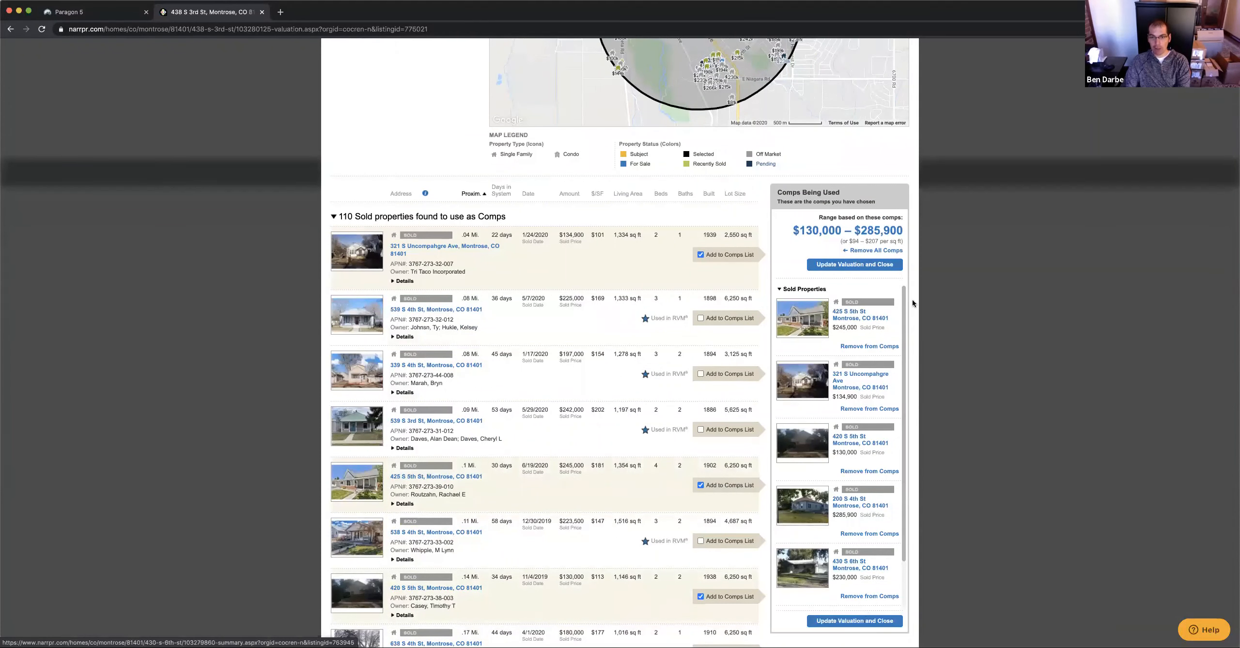
pyautogui.click(857, 264)
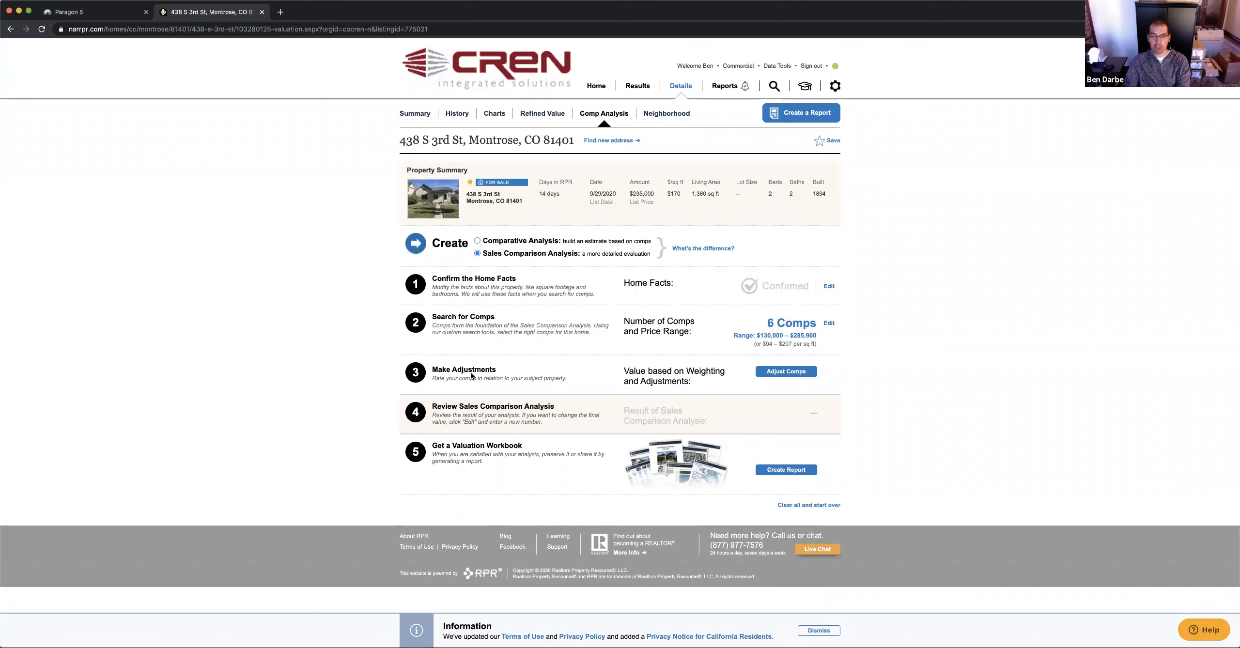
pyautogui.click(800, 372)
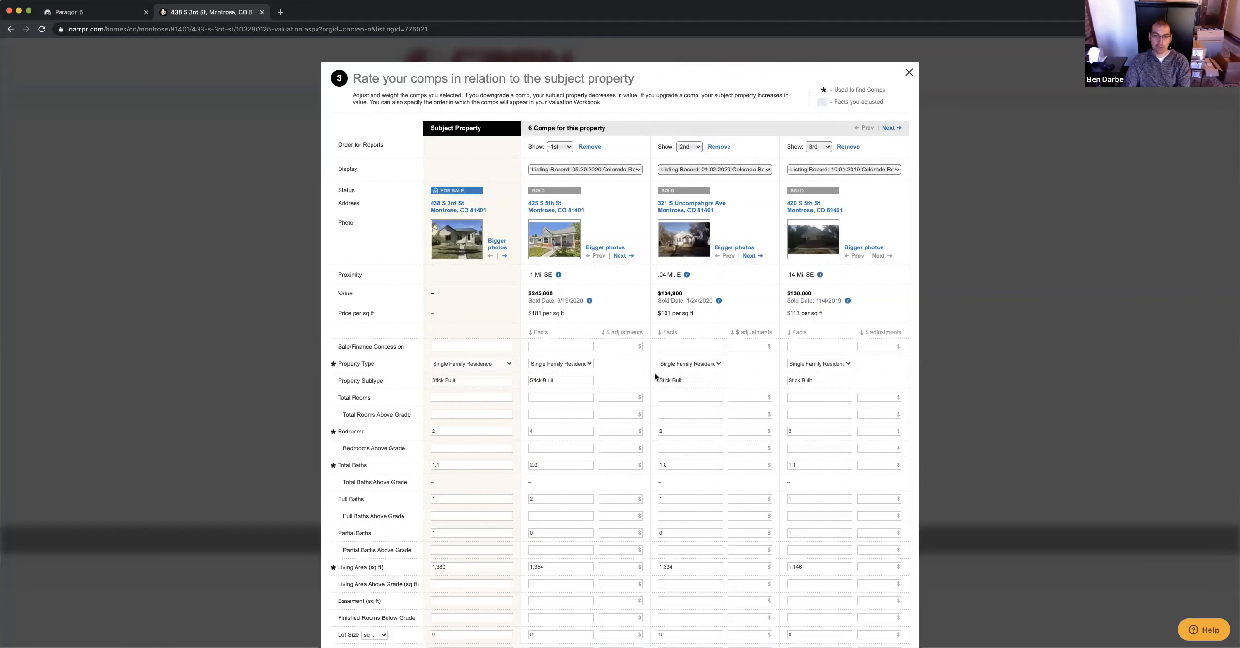
pyautogui.scroll(-3, 655, 376)
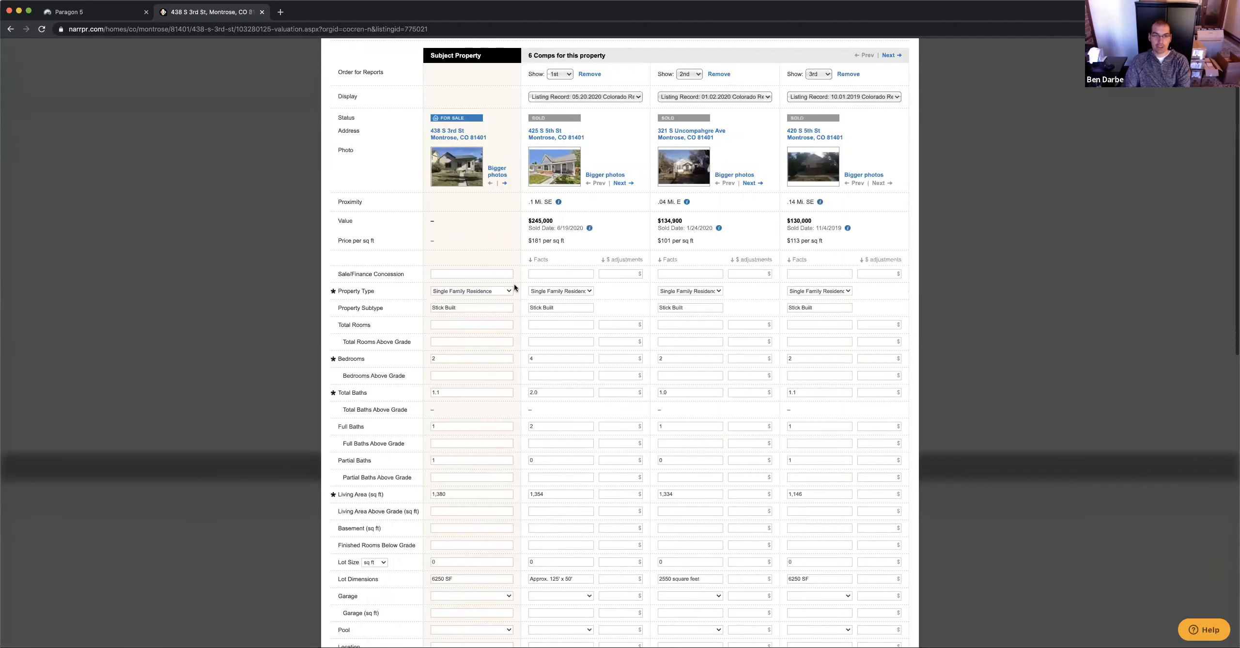
pyautogui.scroll(3, 620, 246)
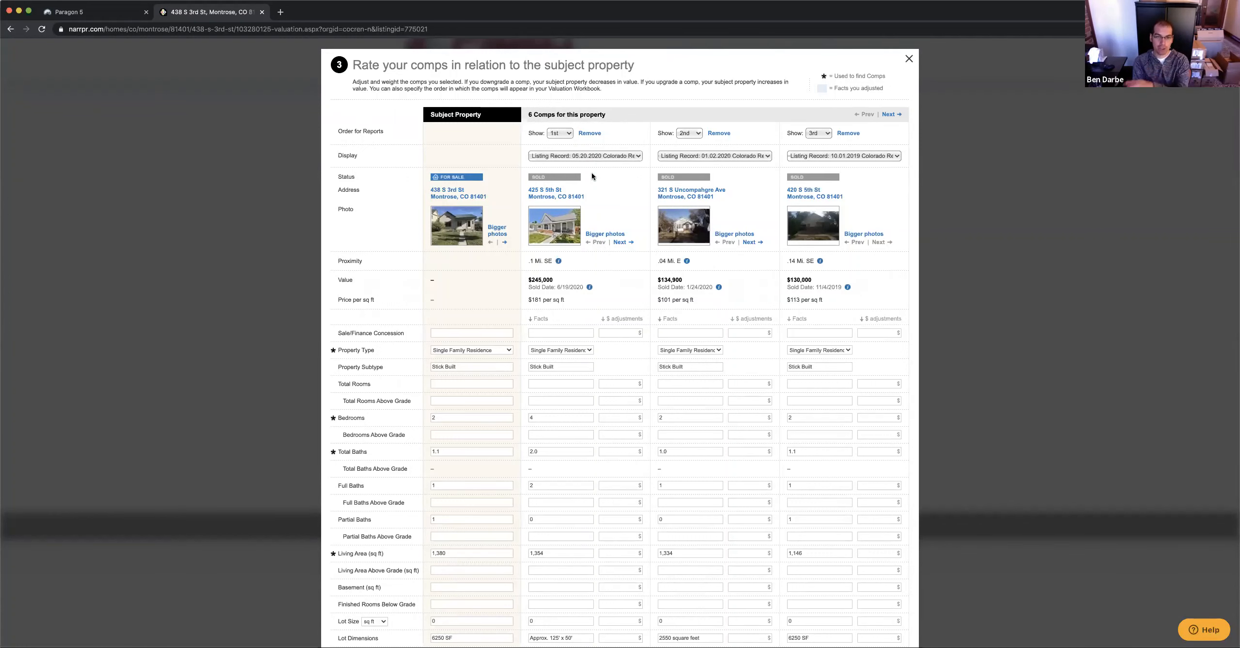
pyautogui.scroll(-3, 453, 331)
pyautogui.click(452, 332)
pyautogui.scroll(1, 494, 319)
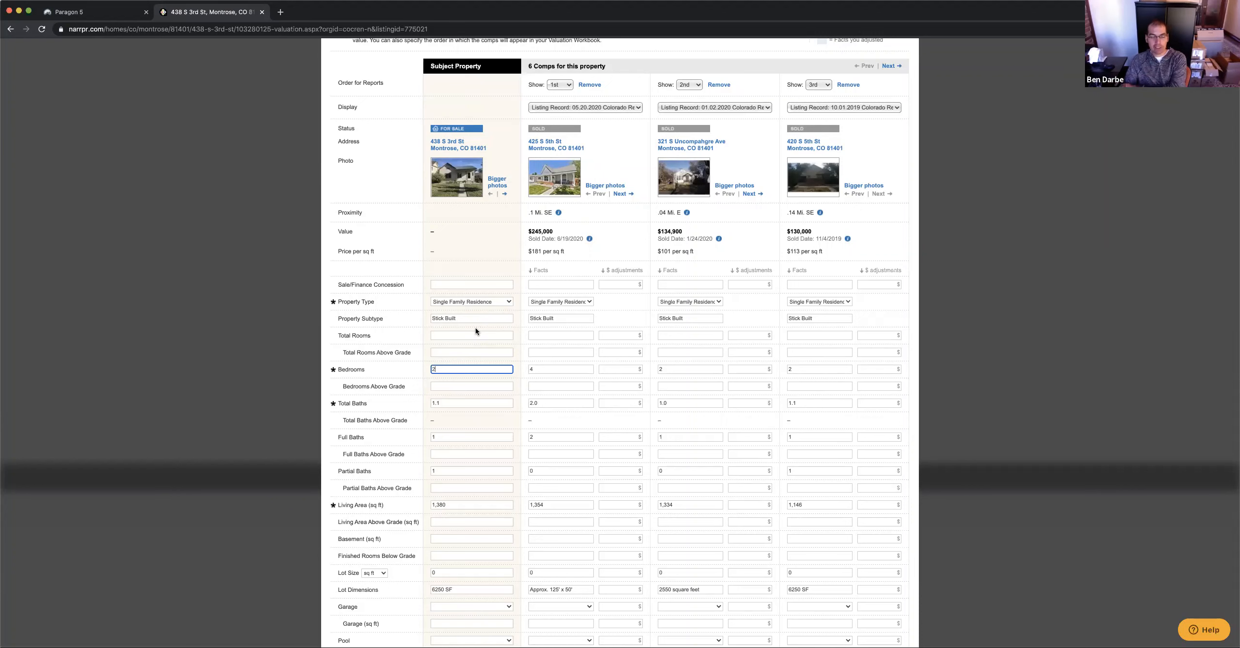
pyautogui.scroll(-8, 556, 369)
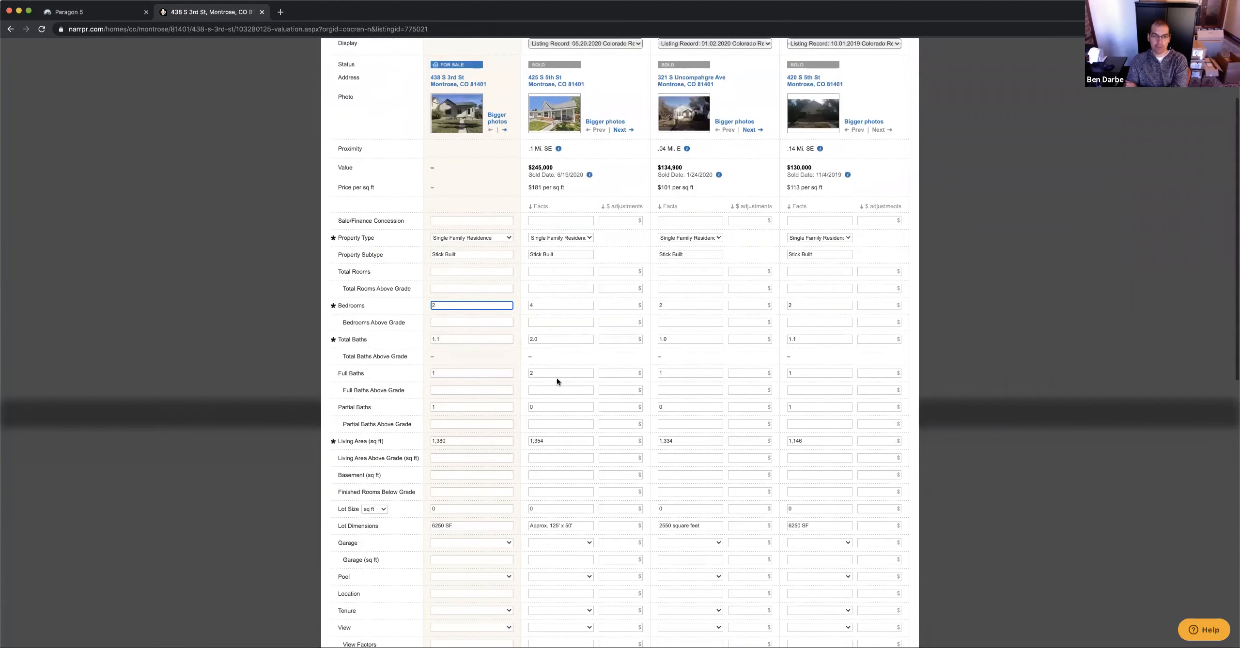
pyautogui.scroll(10, 546, 337)
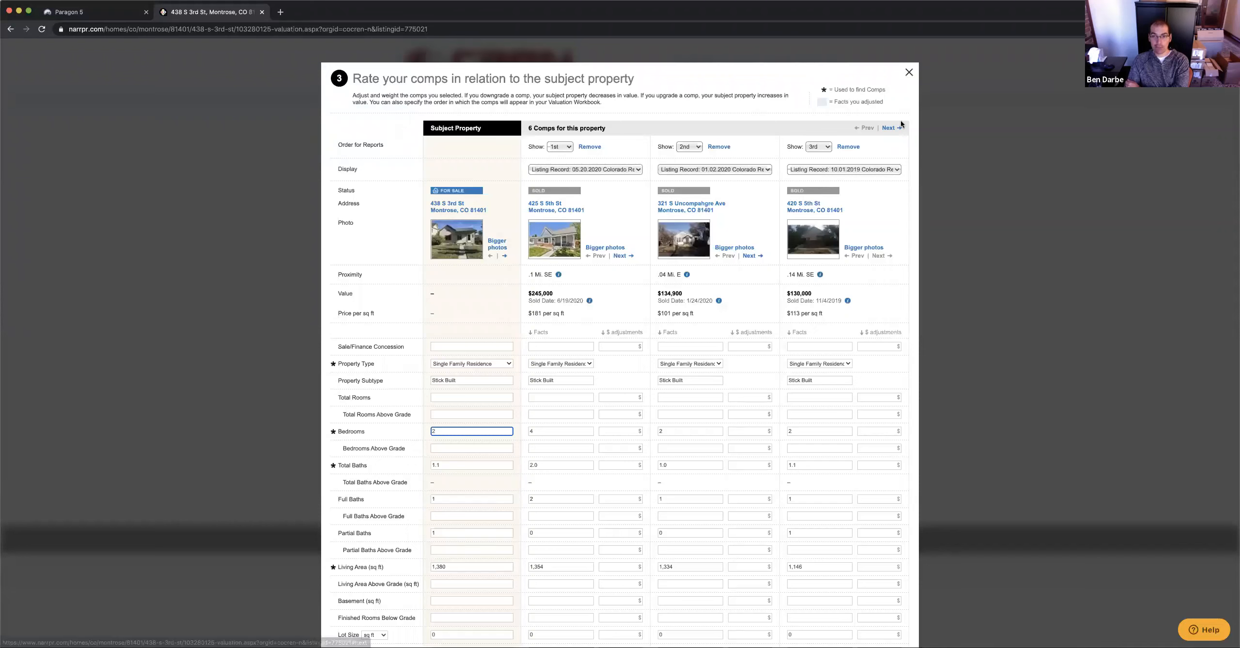
pyautogui.click(886, 128)
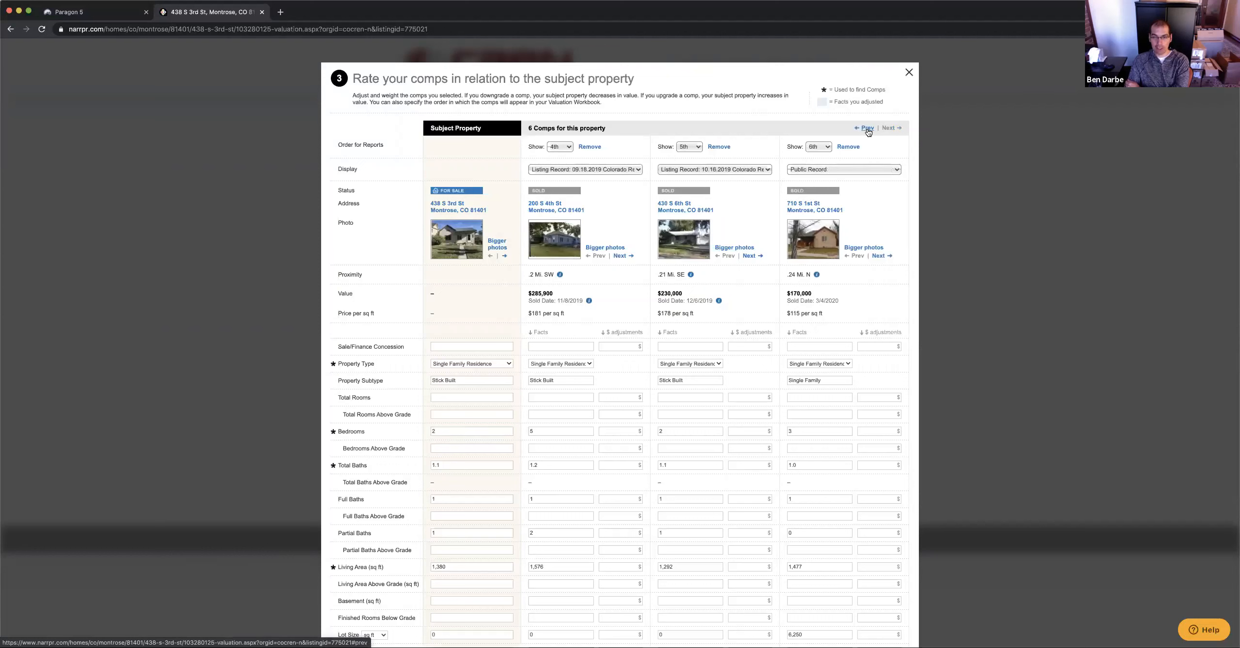
pyautogui.click(867, 128)
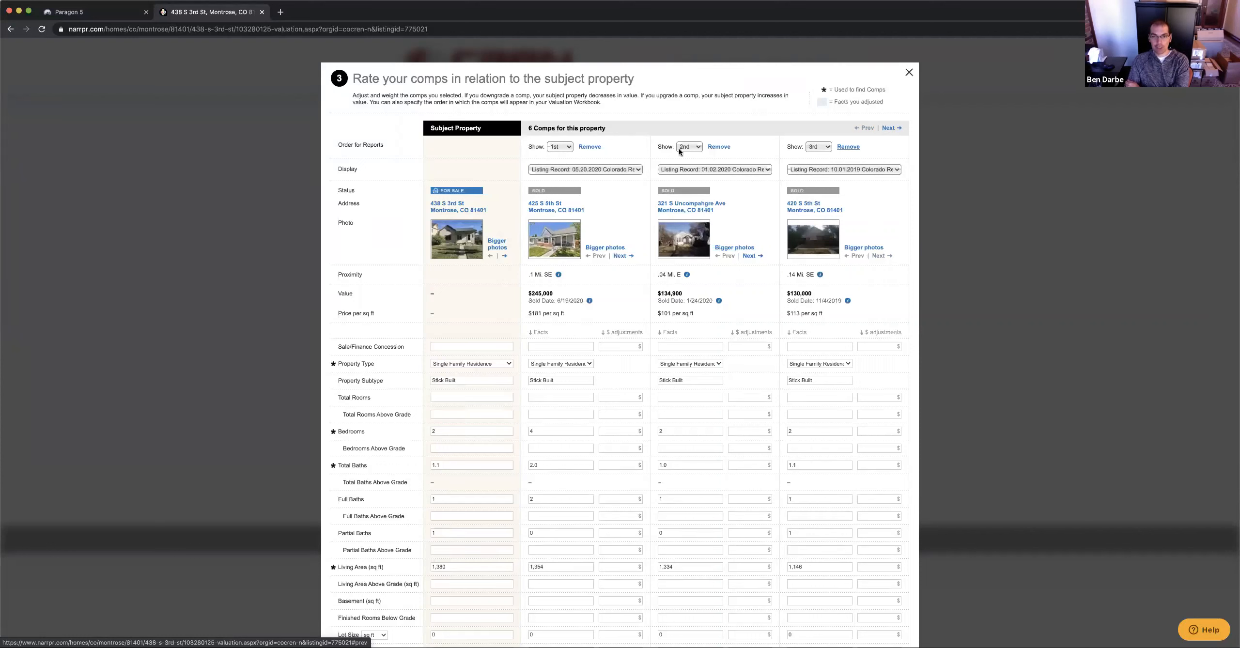
pyautogui.click(562, 147)
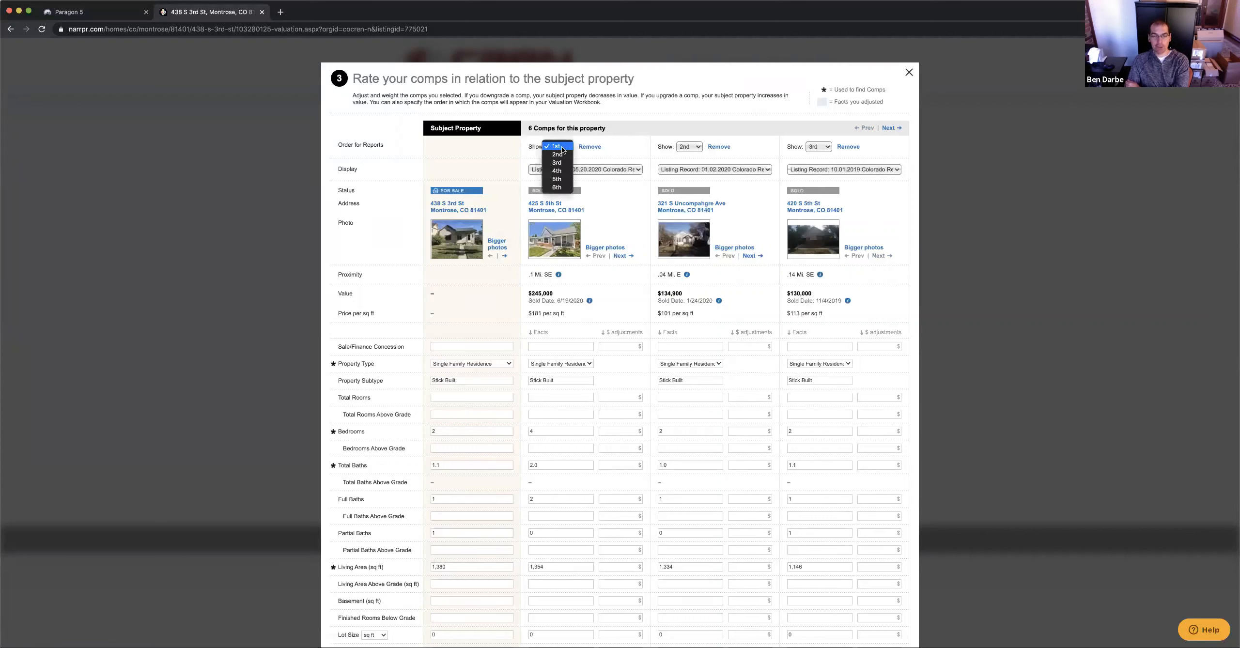
pyautogui.click(562, 147)
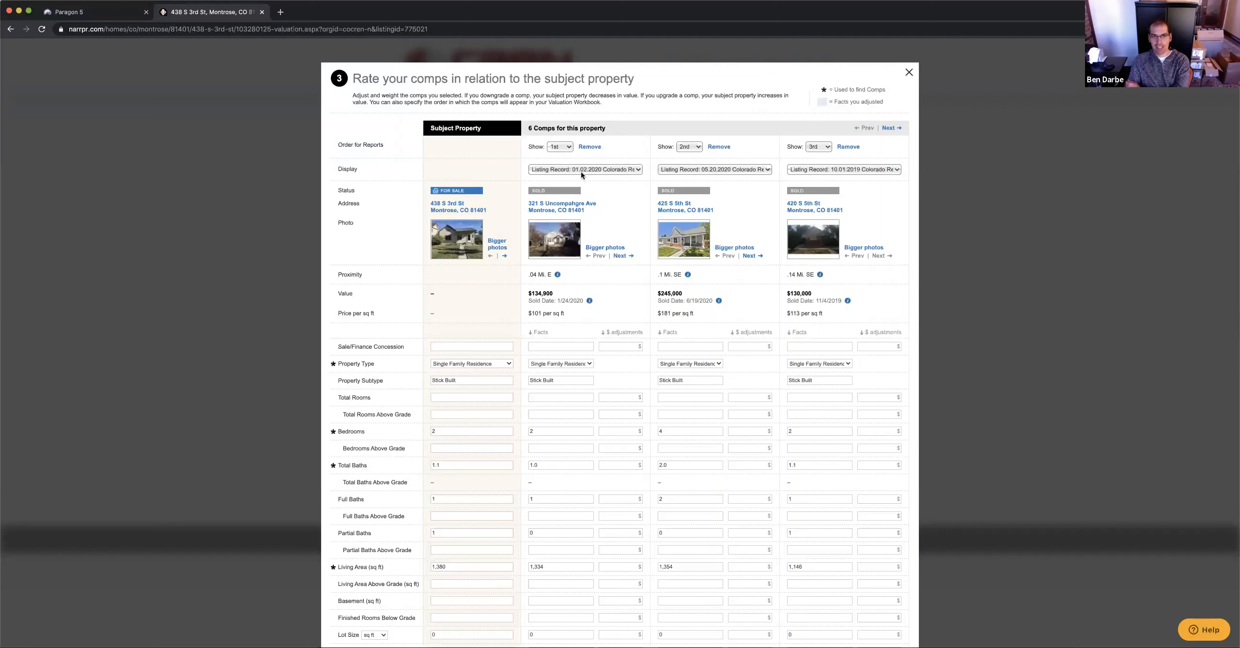
pyautogui.click(619, 172)
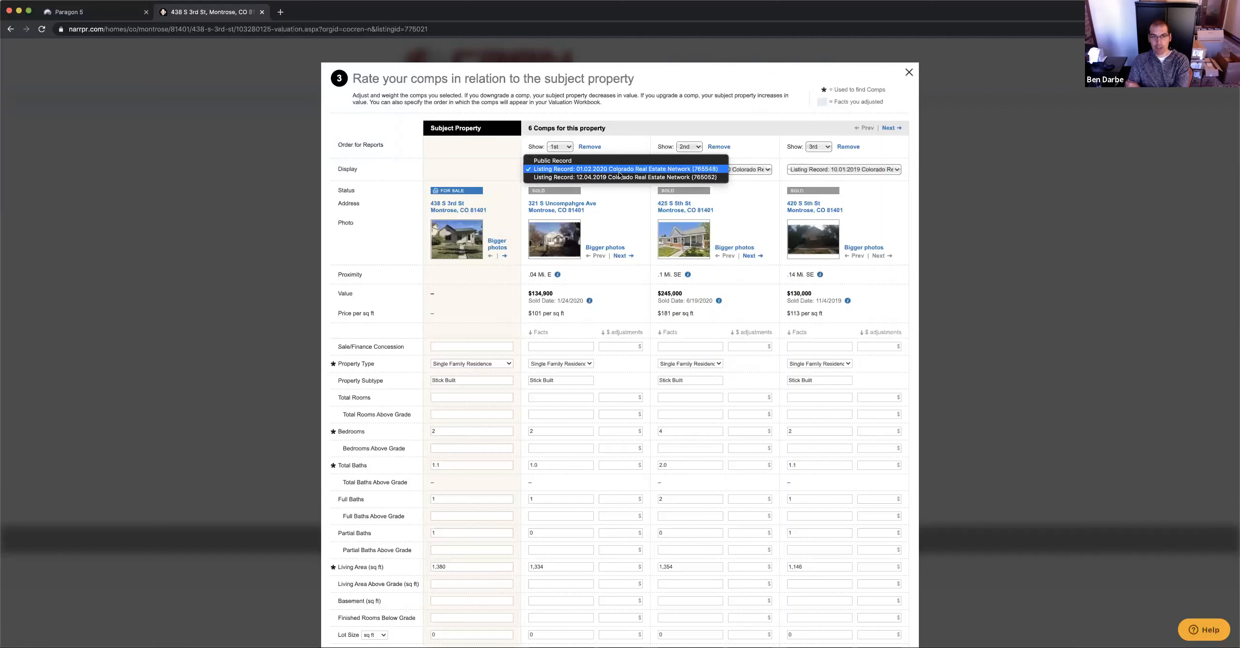
pyautogui.click(568, 161)
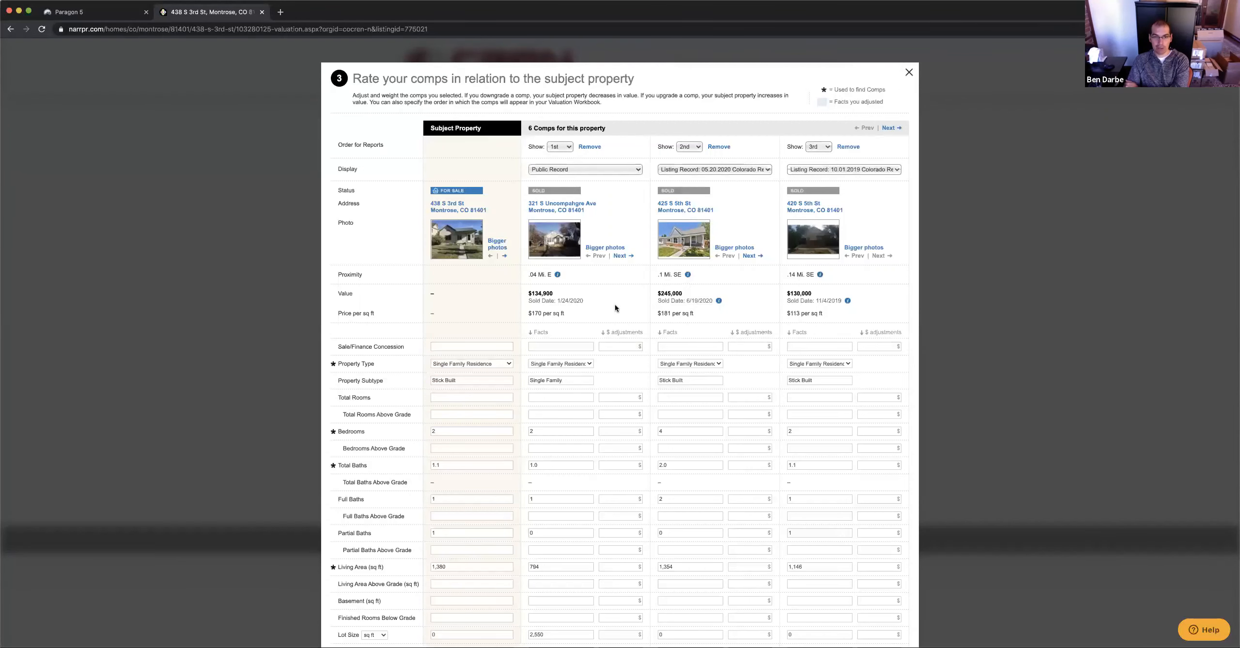
pyautogui.scroll(-3, 616, 306)
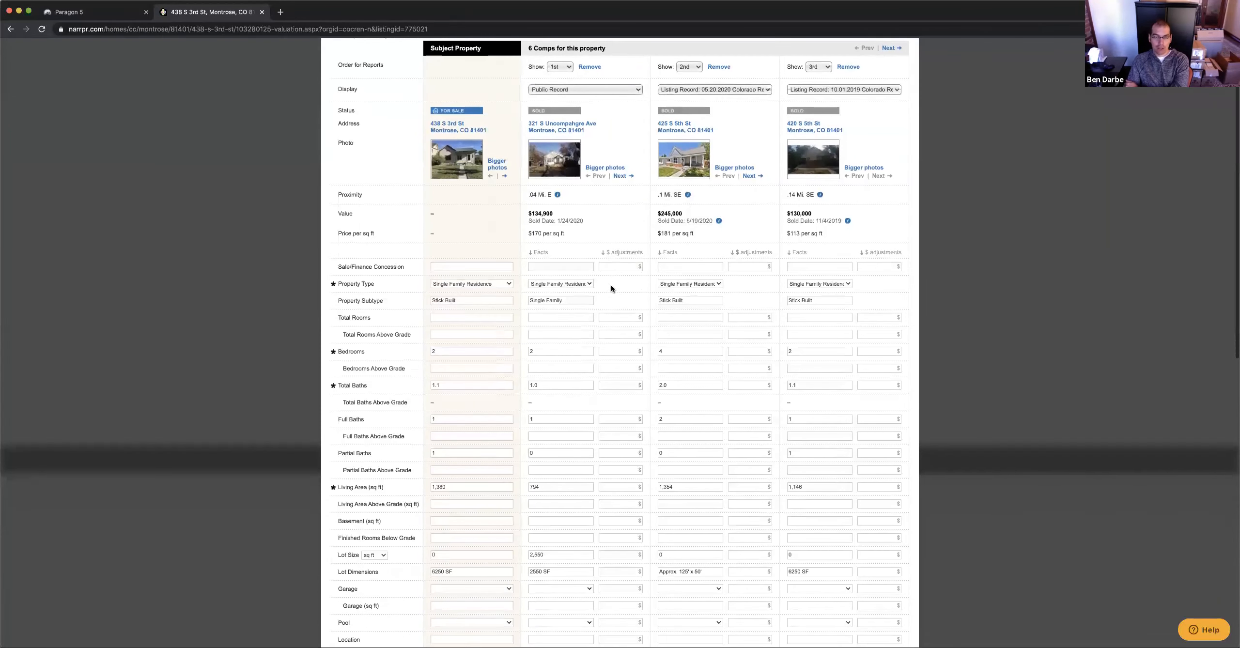
pyautogui.scroll(-1, 611, 285)
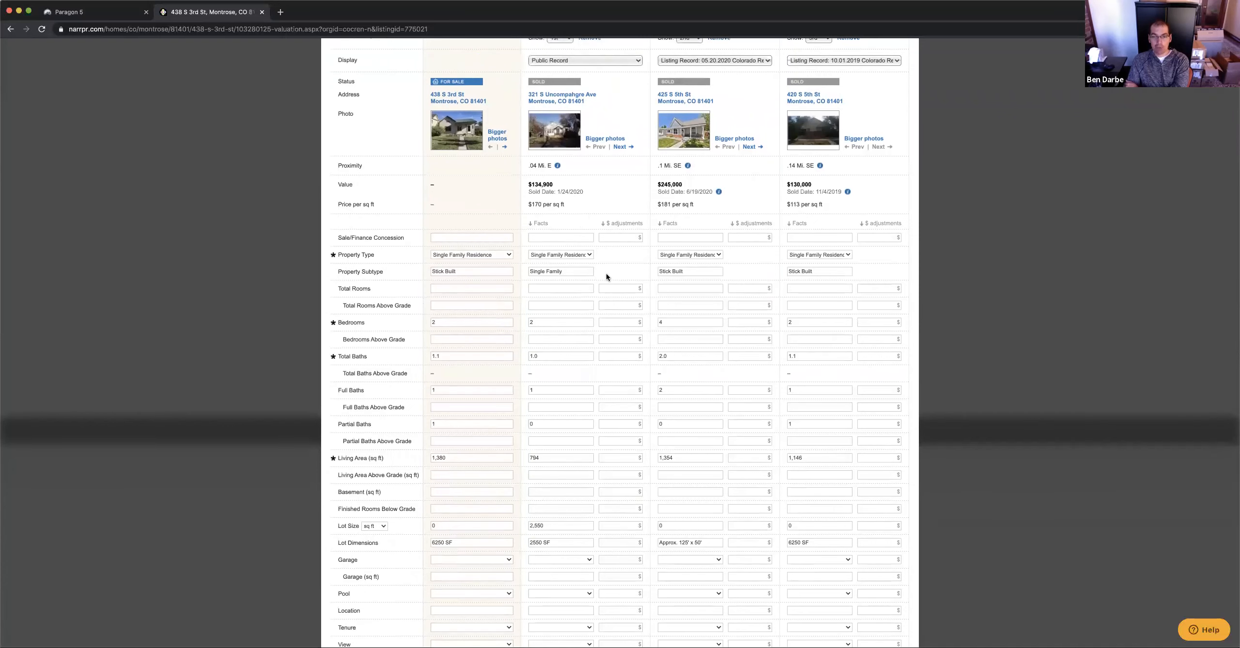
pyautogui.scroll(-3, 607, 273)
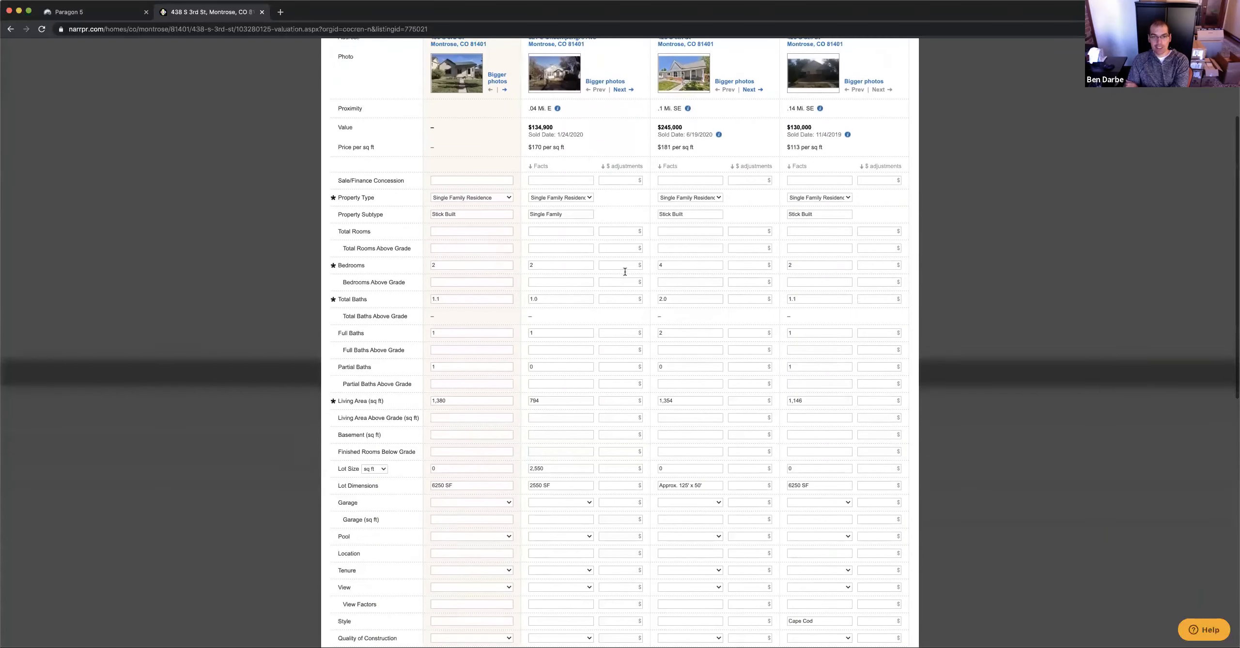
pyautogui.scroll(2, 547, 211)
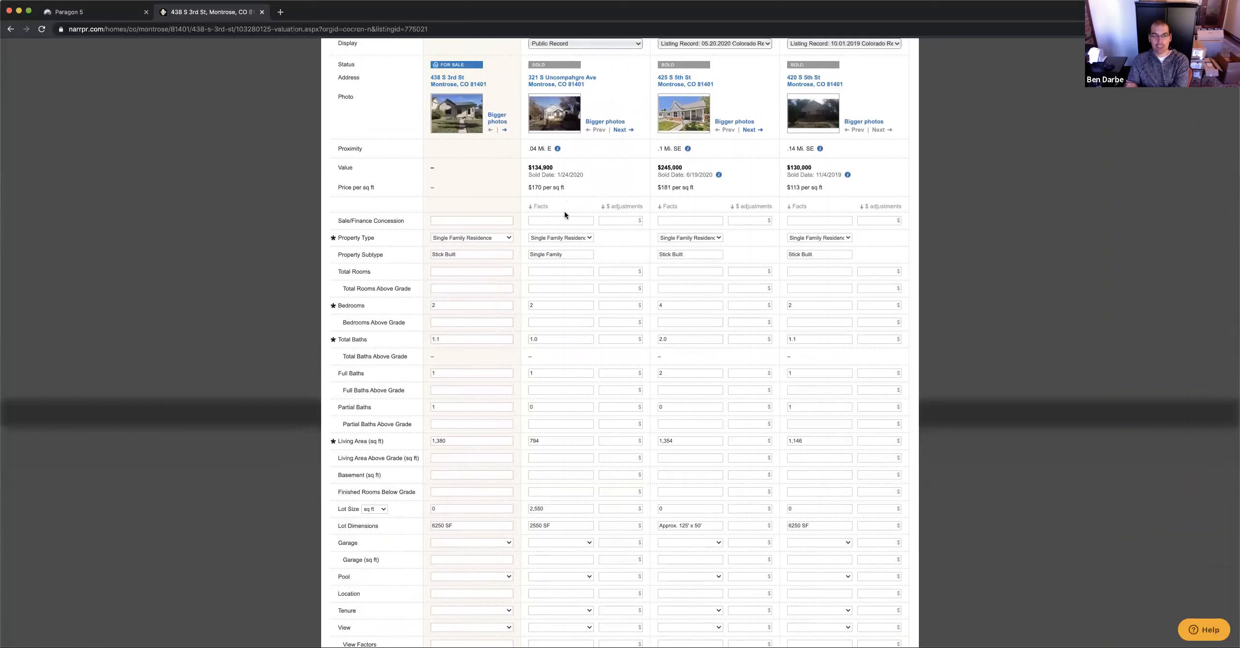
pyautogui.click(555, 305)
pyautogui.click(560, 337)
pyautogui.click(568, 393)
pyautogui.click(628, 390)
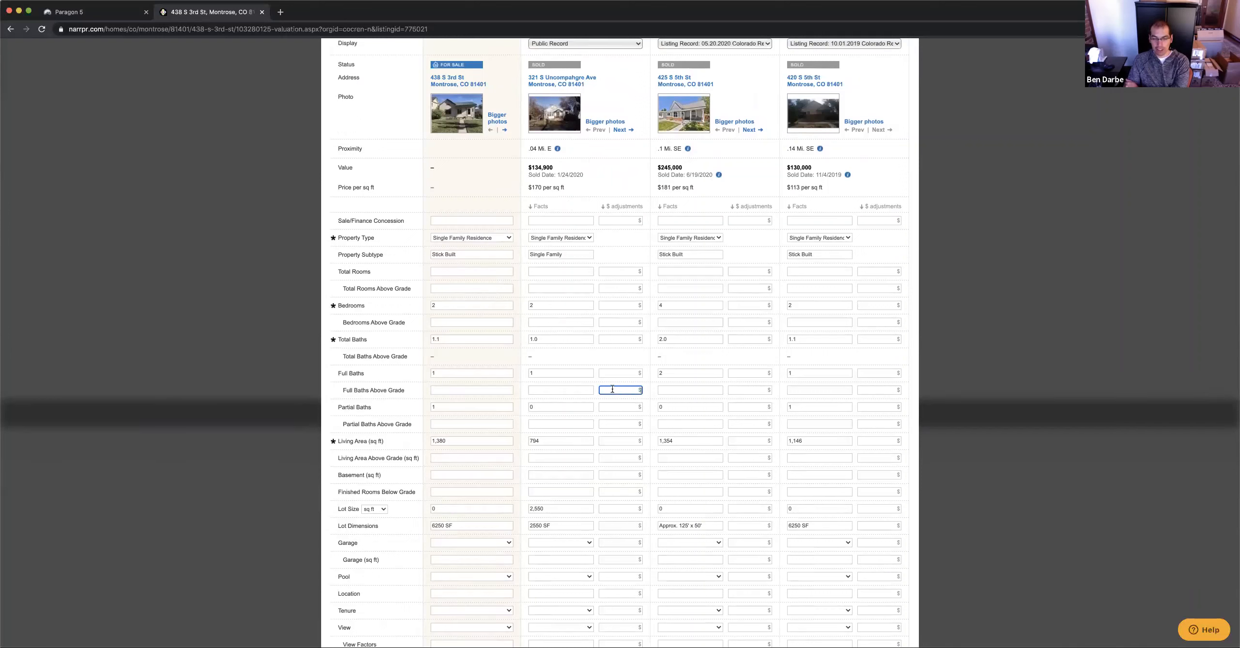
pyautogui.scroll(-1, 612, 389)
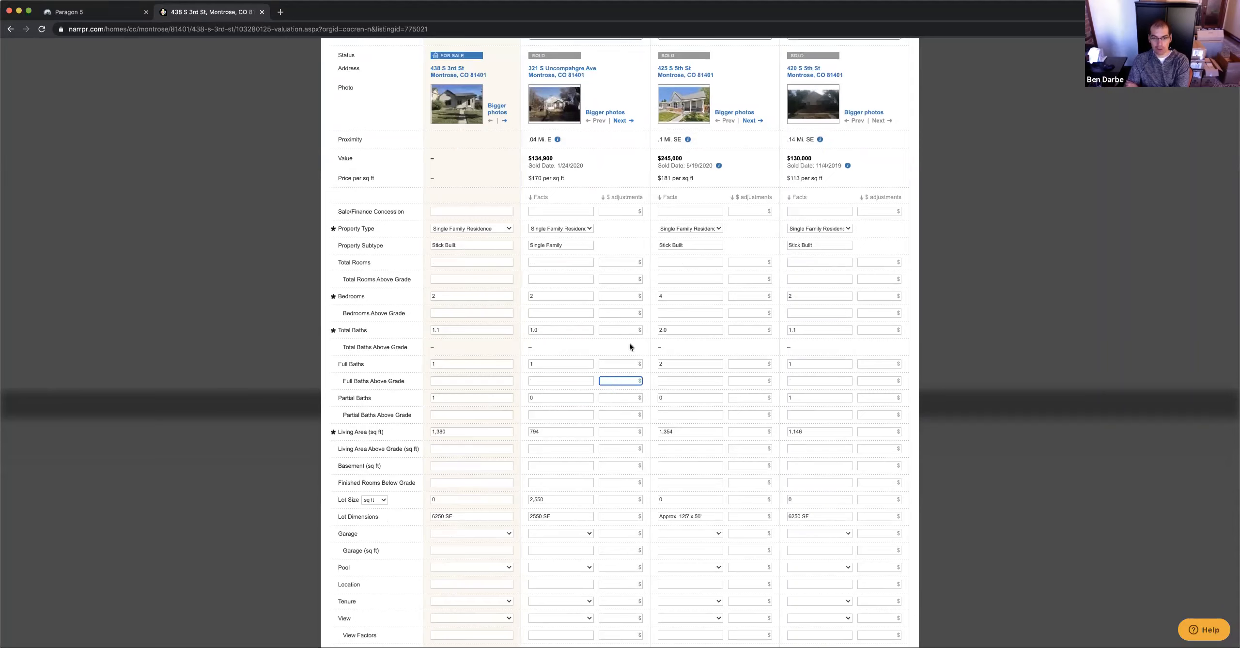
pyautogui.scroll(-10, 630, 344)
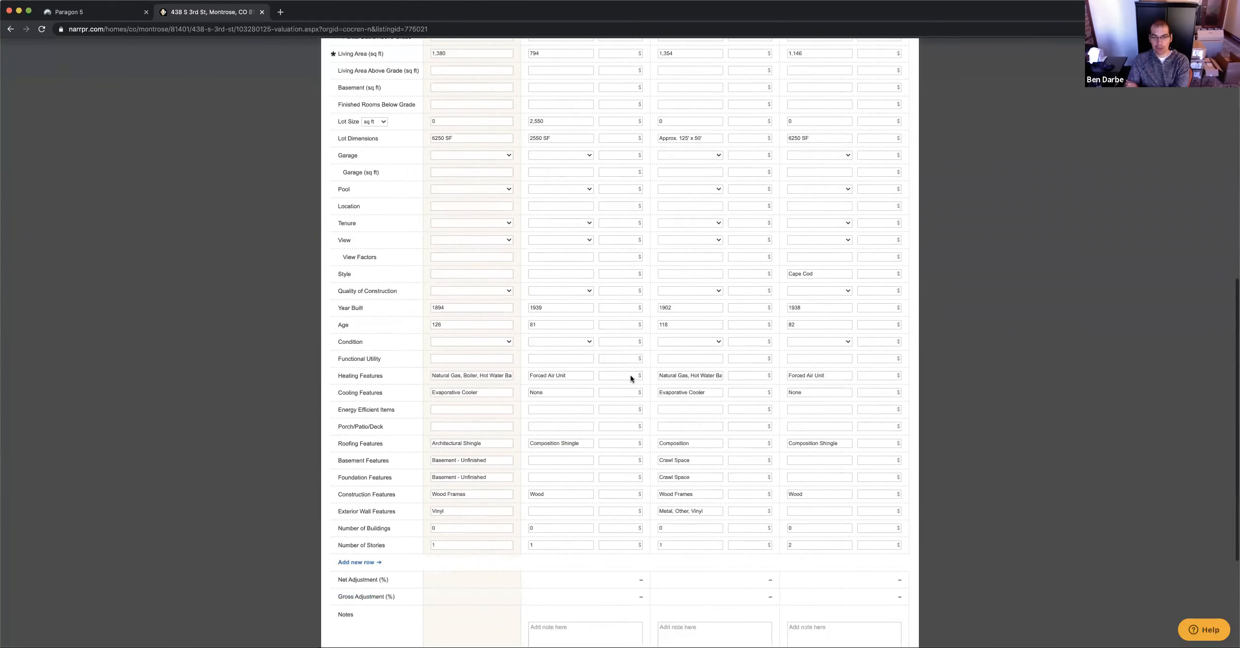
pyautogui.scroll(14, 630, 375)
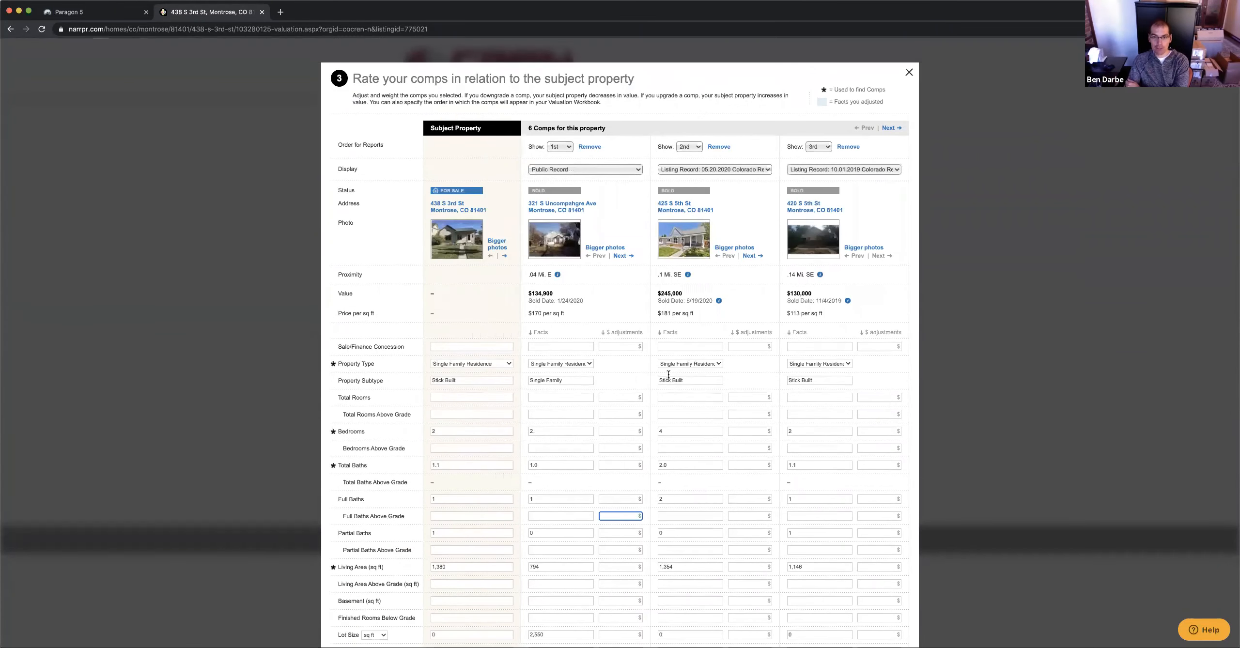
pyautogui.scroll(-20, 843, 519)
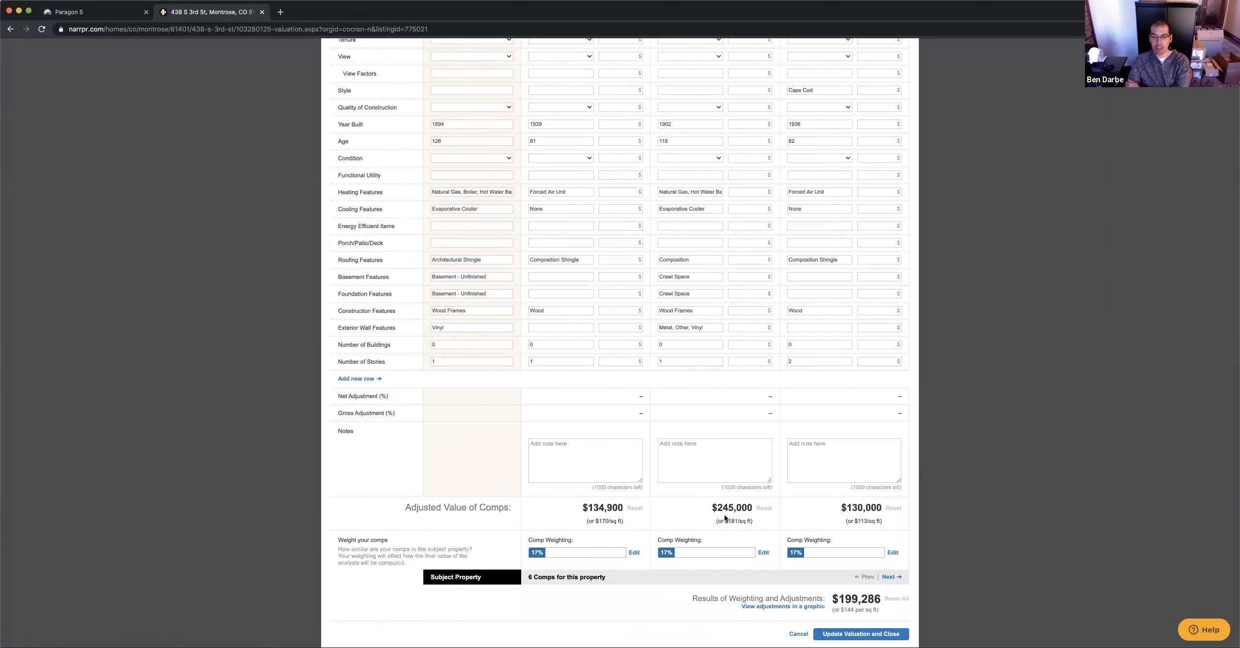
# Apply comp weightings of 17% and 16% totalling 100%, keeping the $199,286 result
pyautogui.click(763, 553)
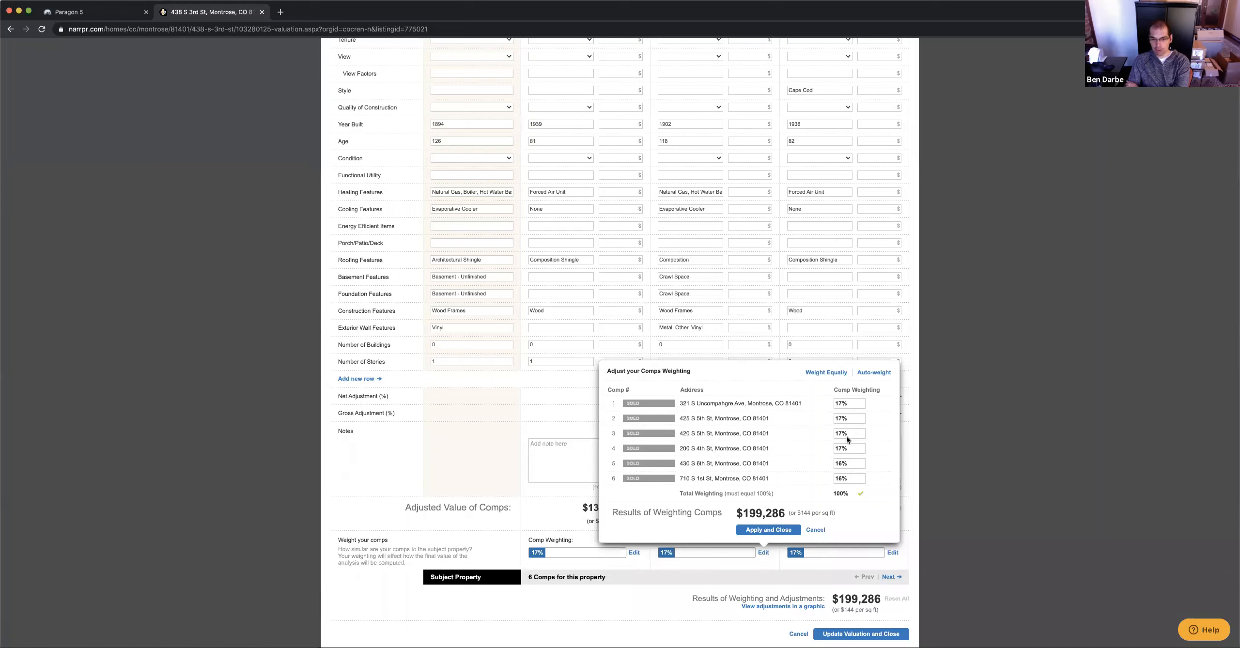
pyautogui.moveTo(853, 435); pyautogui.dragTo(831, 436)
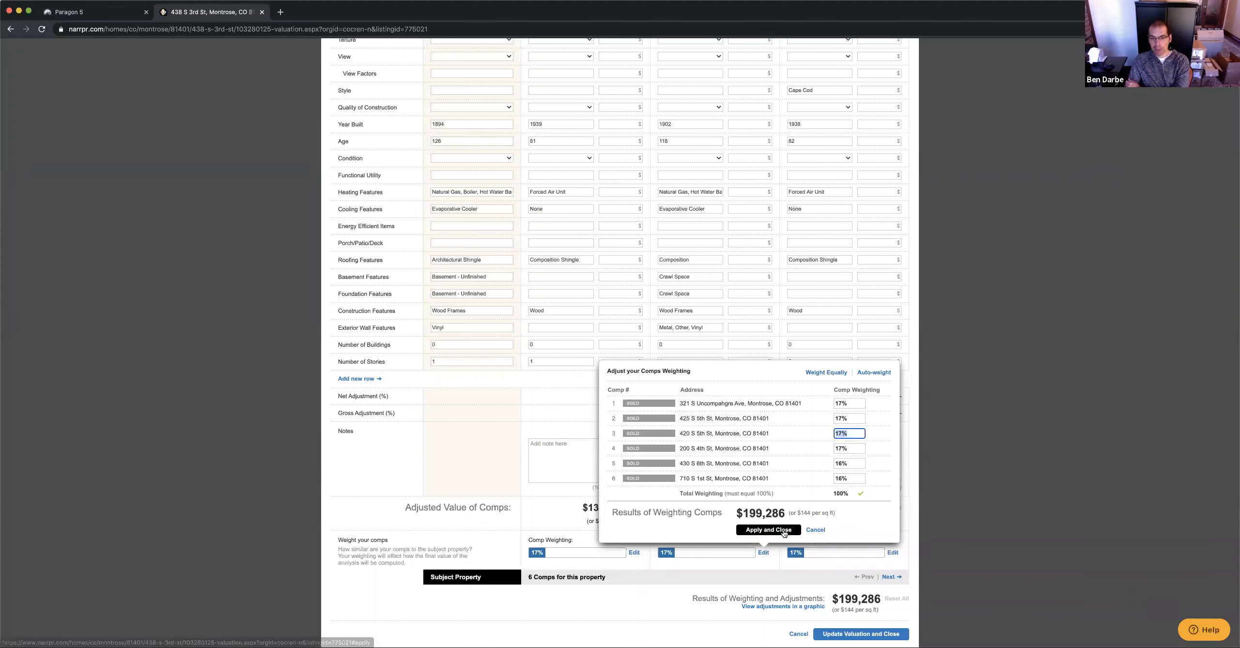
pyautogui.click(781, 533)
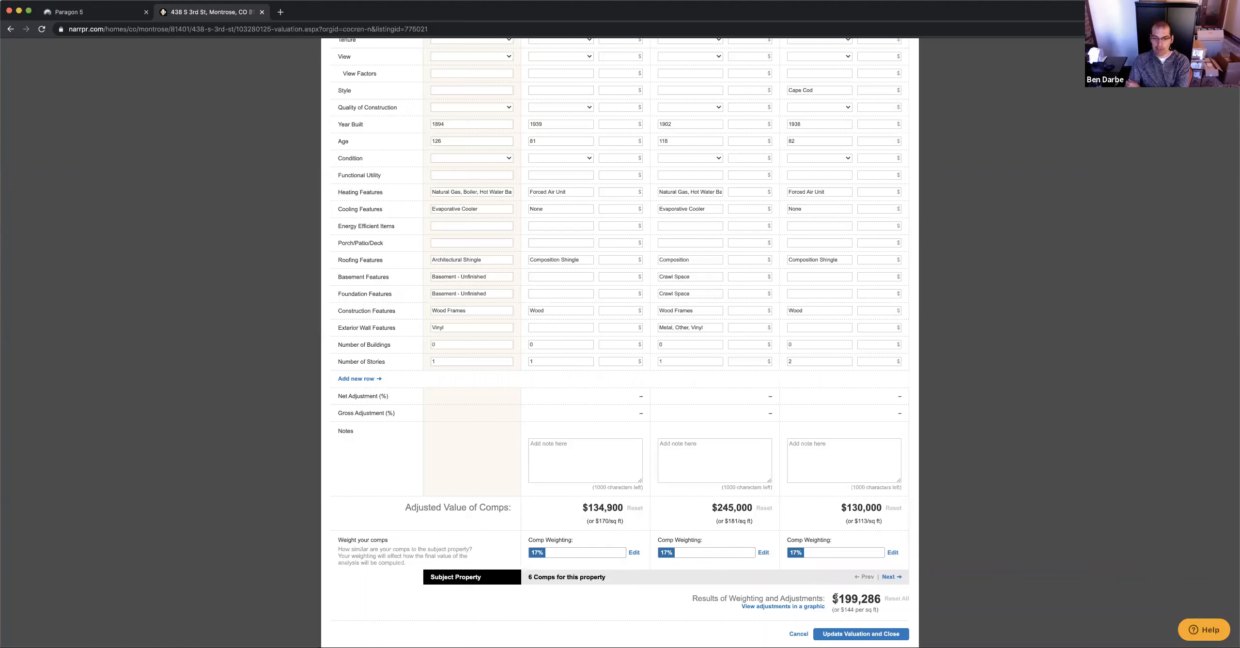
# Check the adjustments chart, then update the valuation to $199,286 and close the grid
pyautogui.click(791, 609)
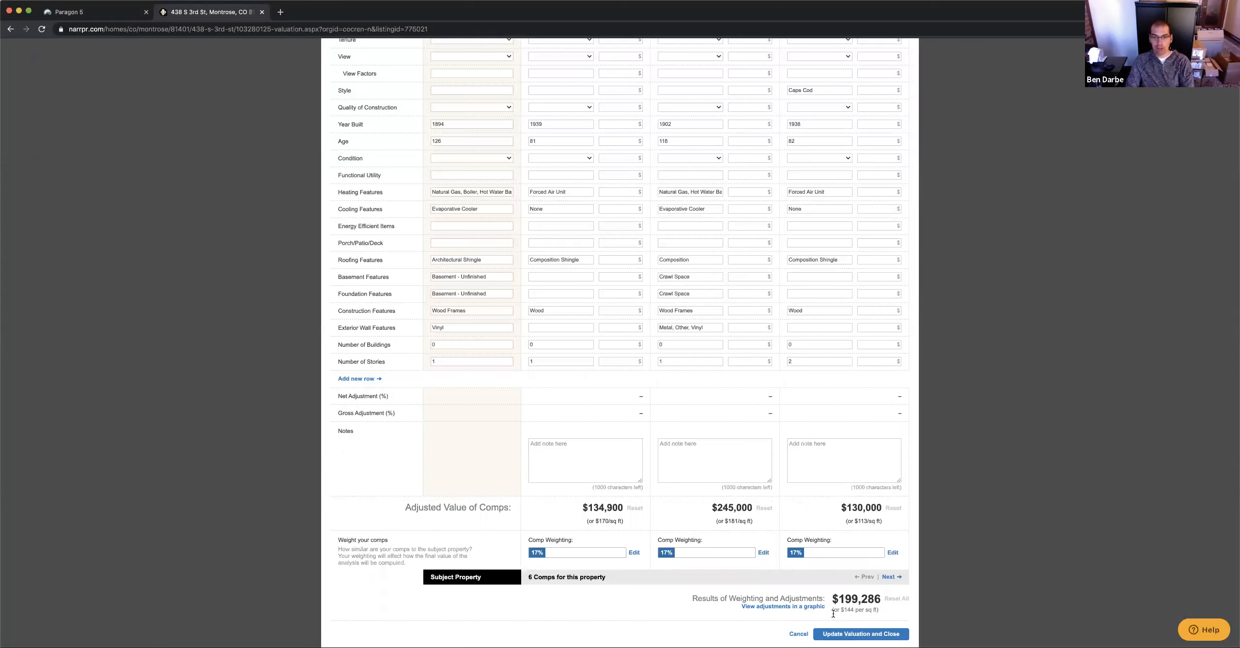
pyautogui.click(856, 634)
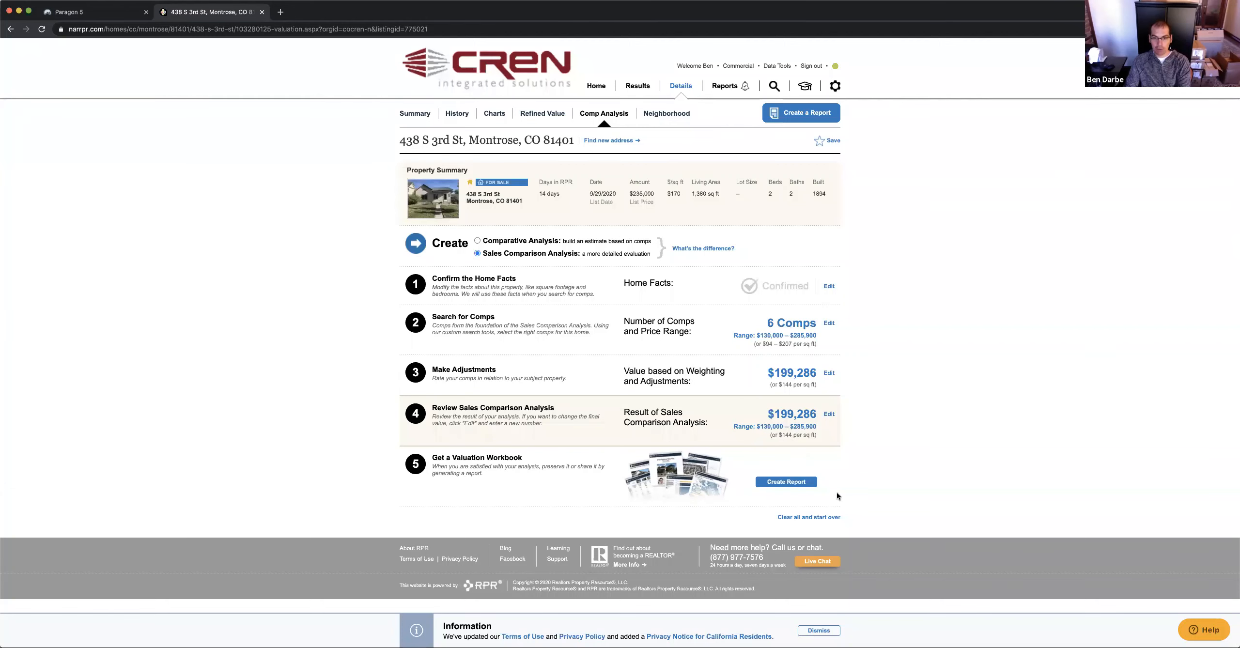
# Create a report from step 5, choosing Get a Valuation Workbook
pyautogui.click(784, 485)
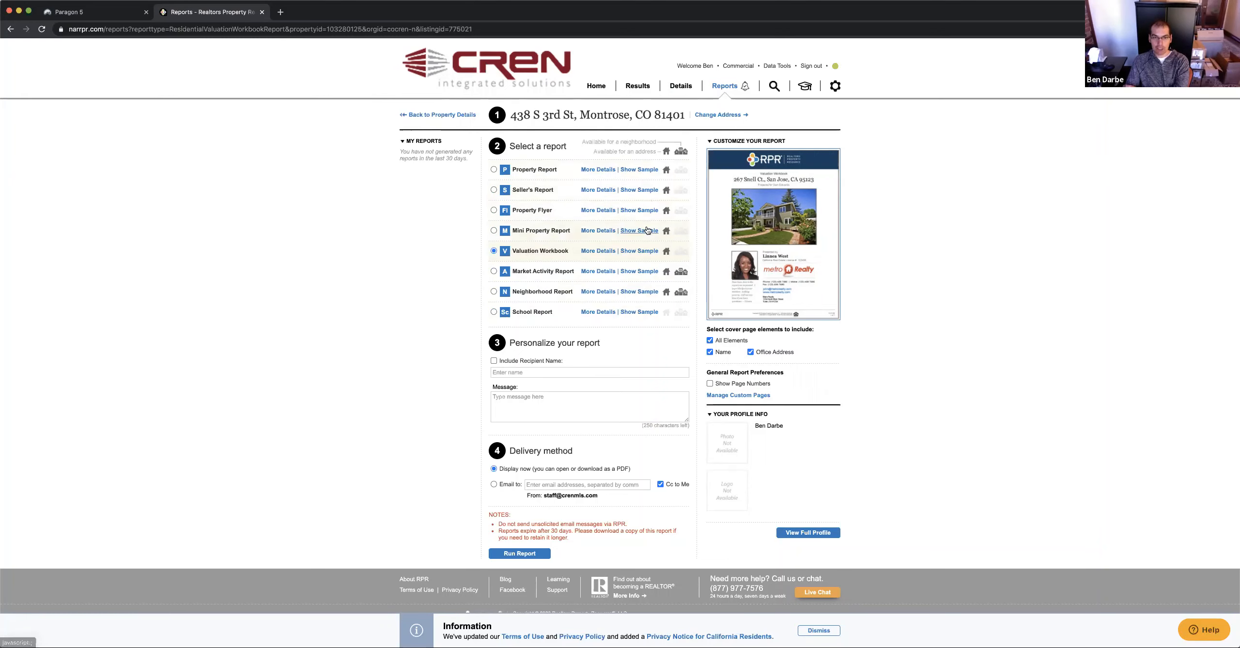
# Preview the Property Report sample through Home Facts and Extended Home Facts to Property Photos
pyautogui.click(640, 169)
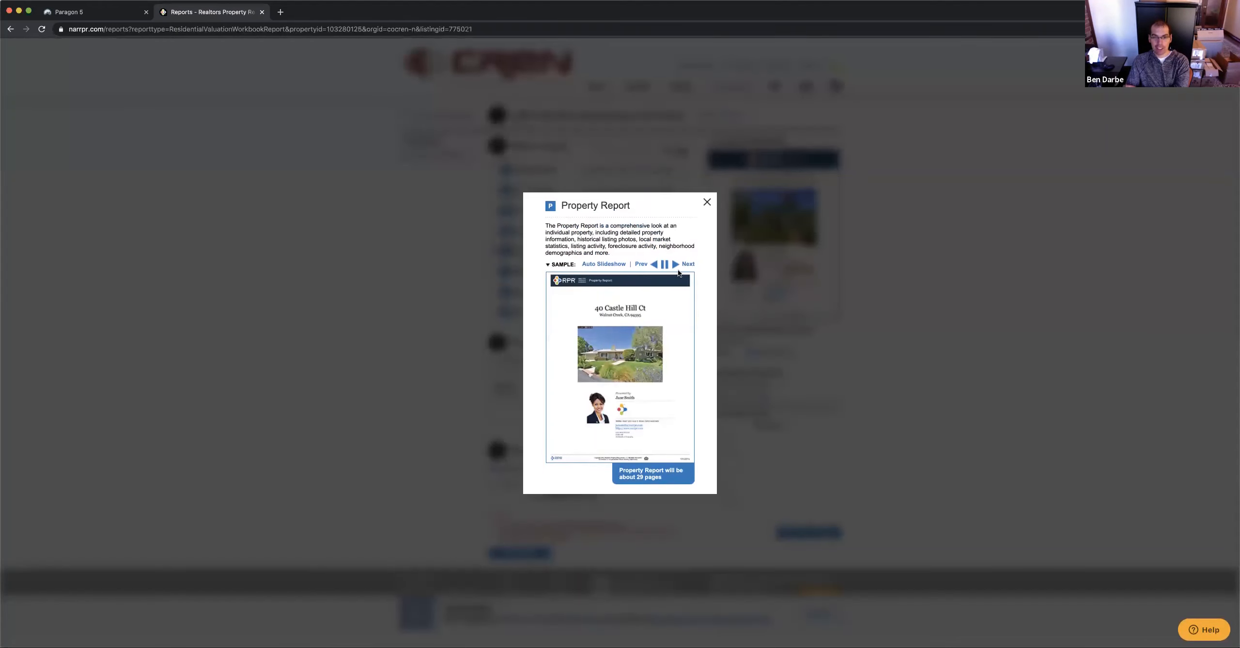
pyautogui.click(679, 268)
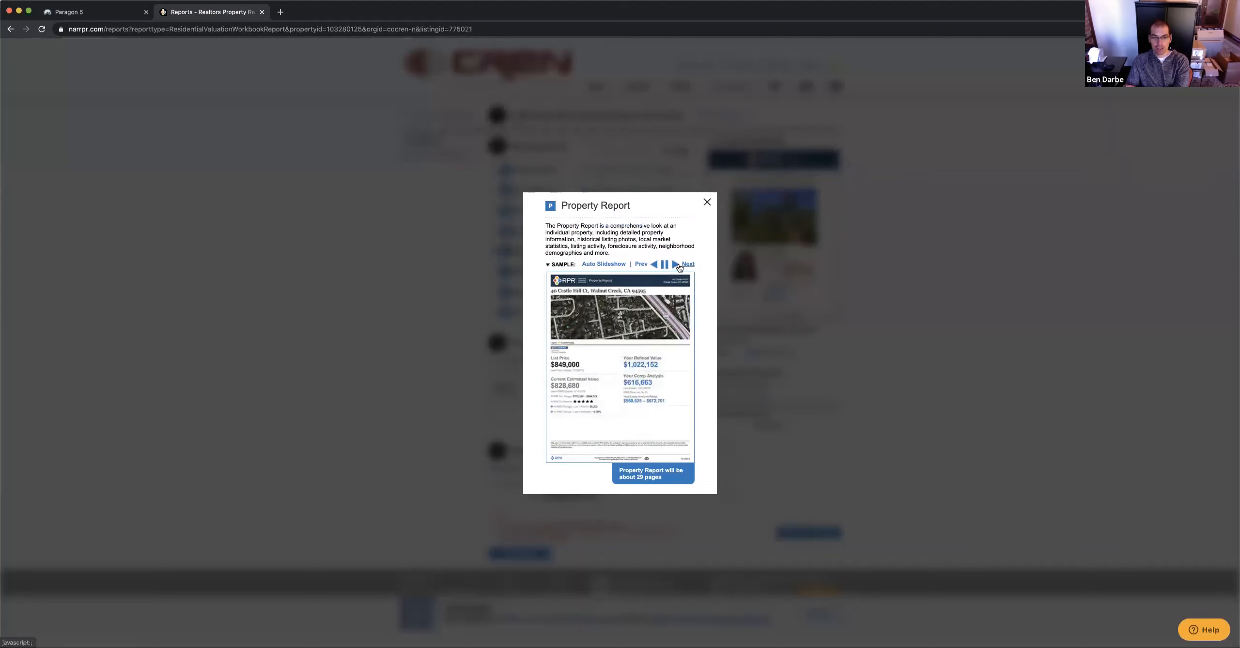
pyautogui.click(679, 268)
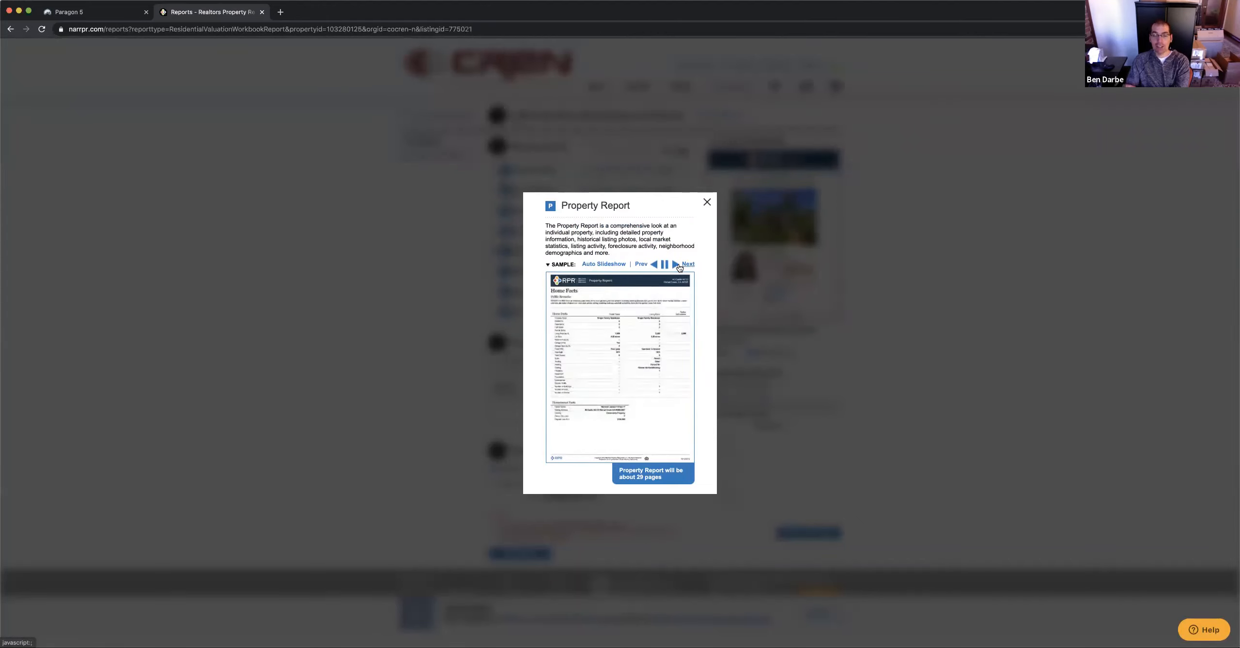
pyautogui.click(680, 268)
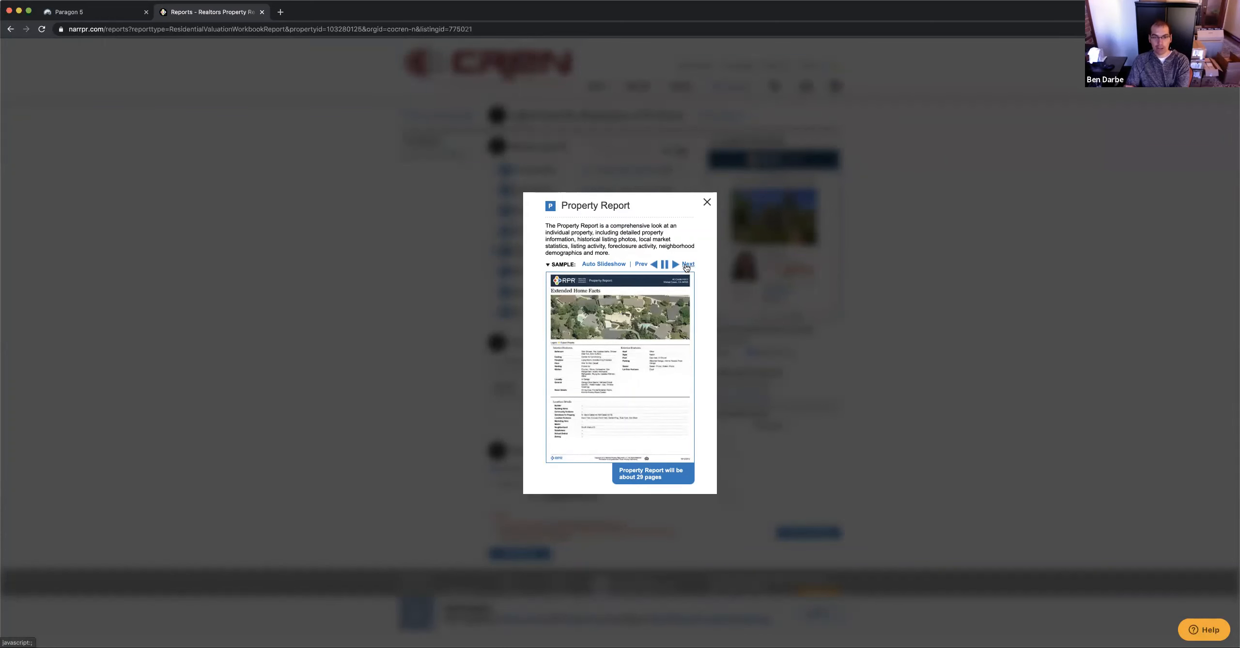
pyautogui.click(686, 268)
# Close the Property Report sample and expand the Valuation Workbook's More Details
pyautogui.click(706, 203)
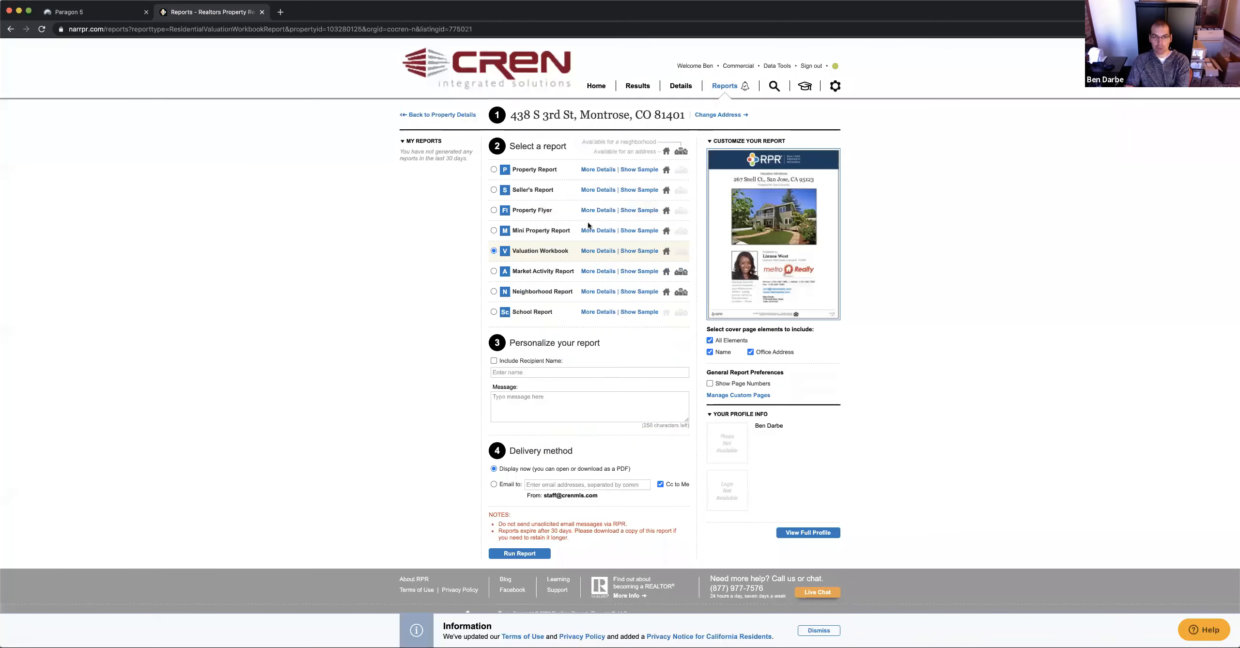
pyautogui.click(599, 251)
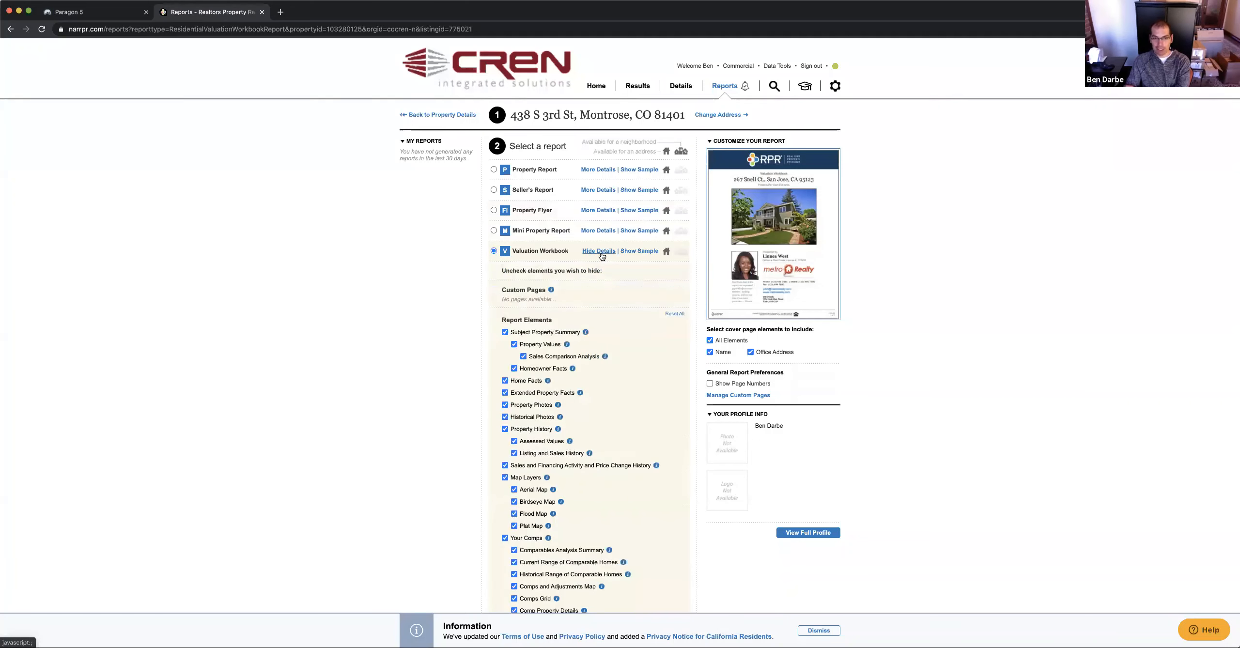
pyautogui.click(603, 256)
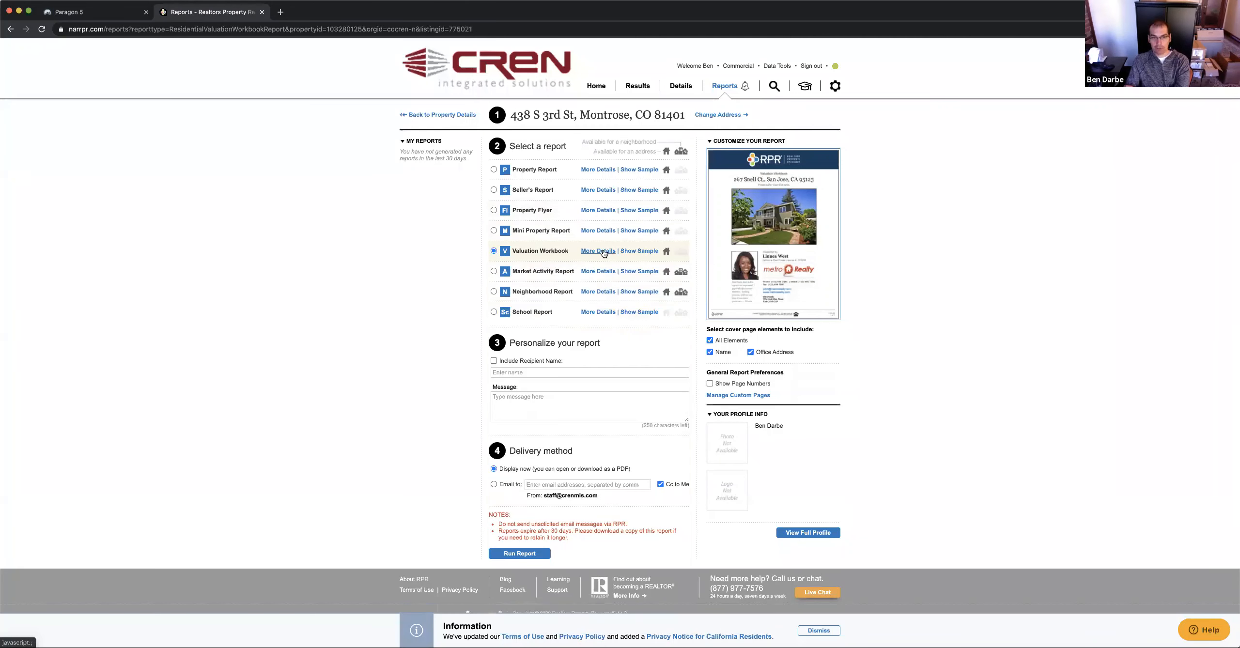
pyautogui.click(599, 251)
# Review the full Report Elements checklist, leaving every element included
pyautogui.scroll(-2, 591, 344)
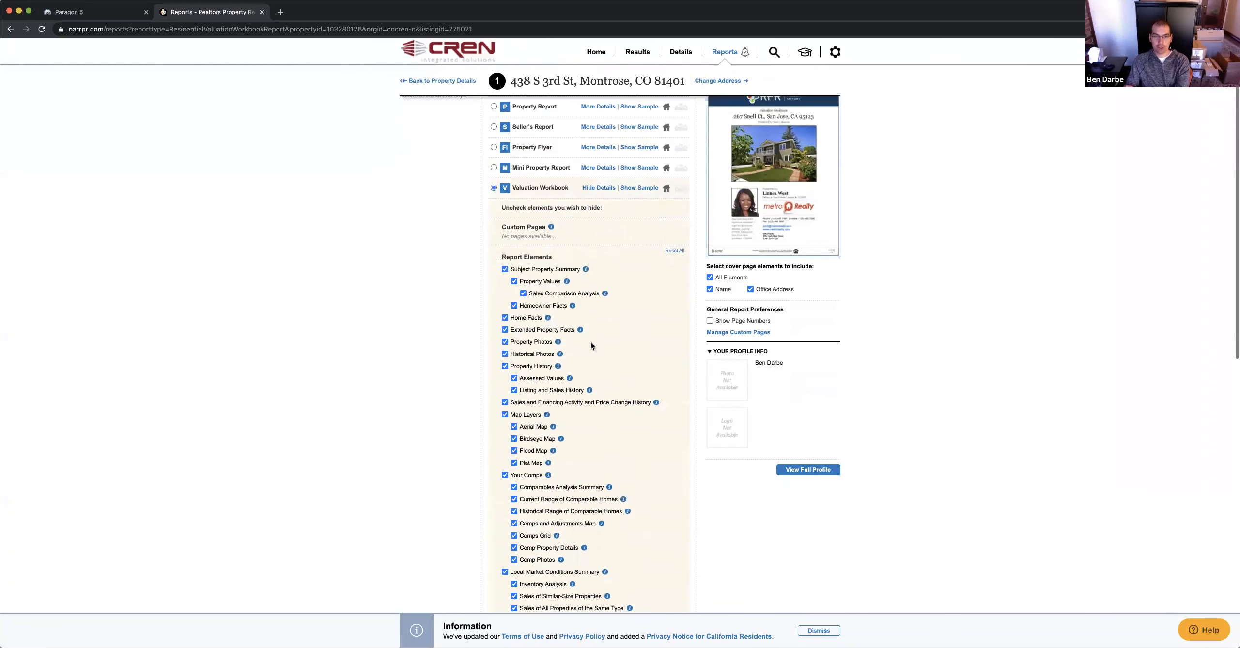
pyautogui.scroll(-3, 591, 346)
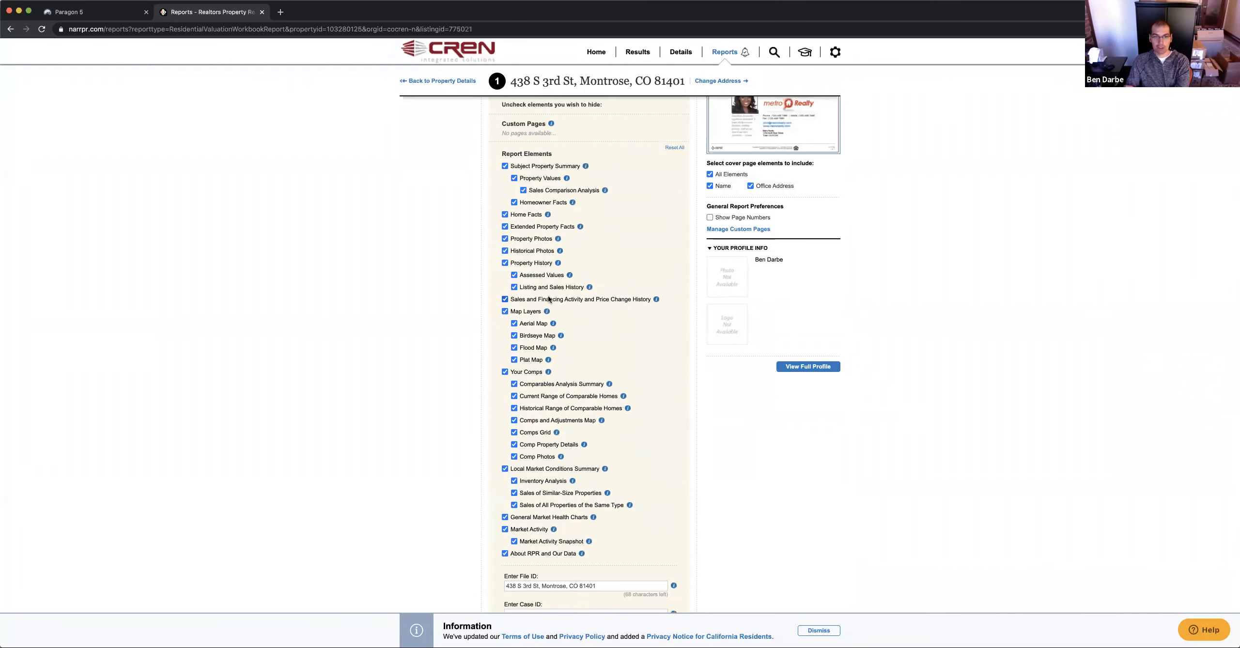
pyautogui.scroll(2, 567, 334)
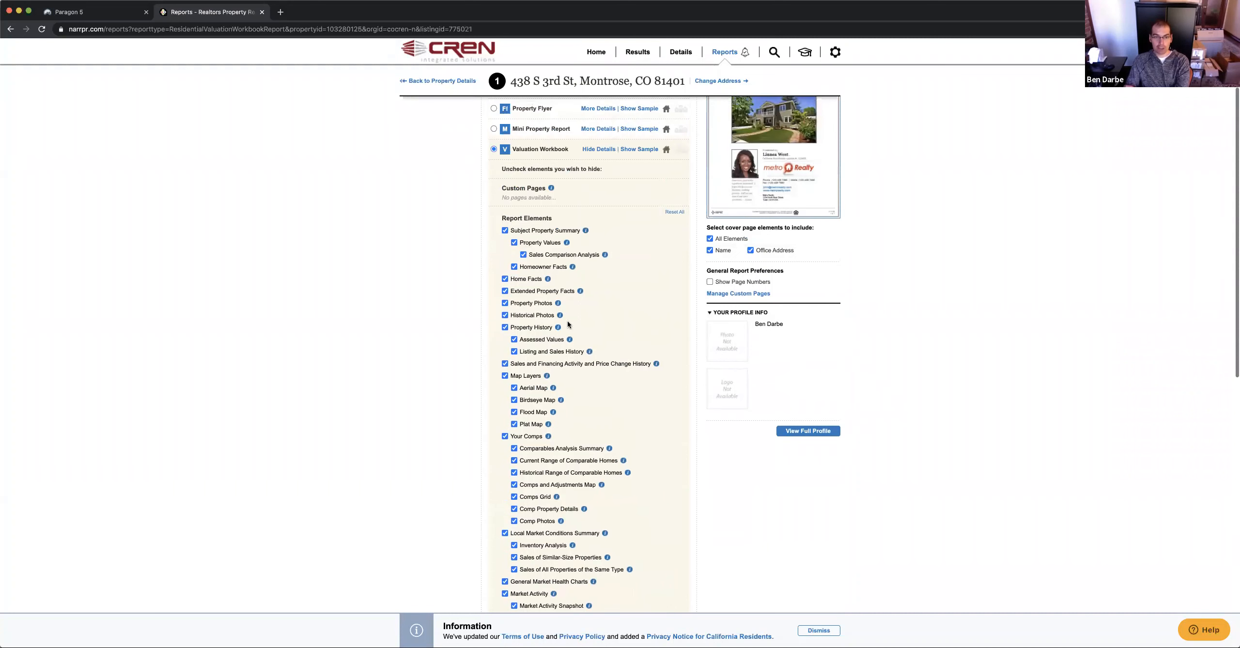
pyautogui.moveTo(549, 282)
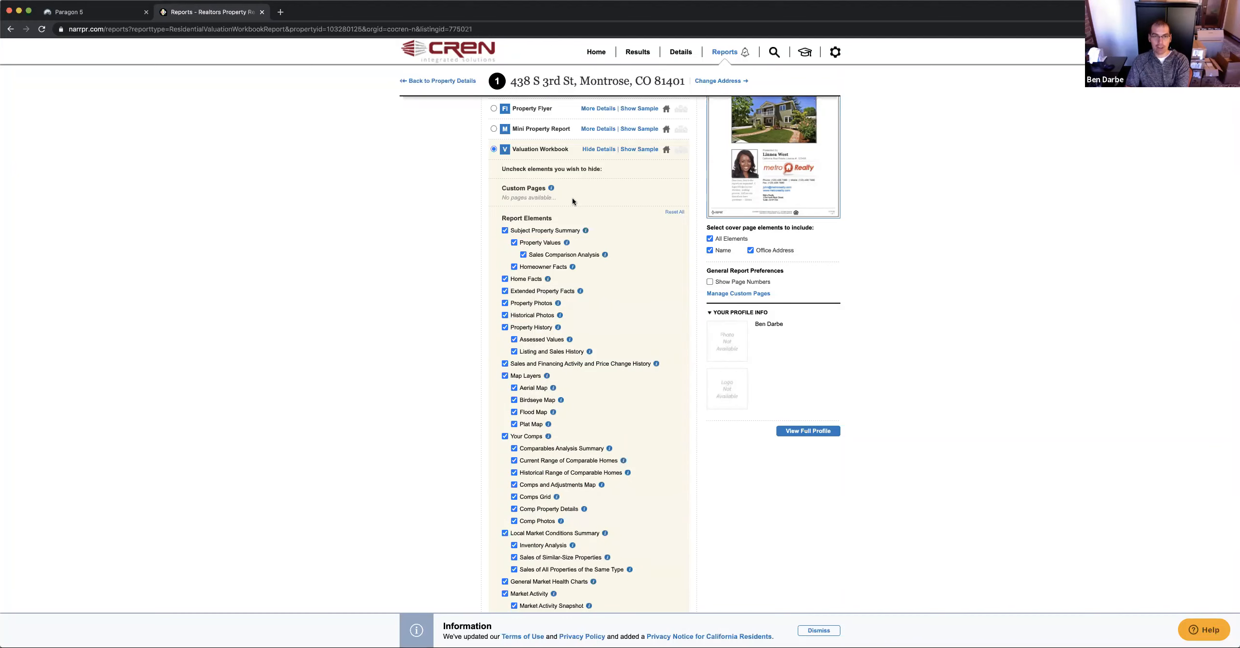
pyautogui.scroll(-5, 569, 387)
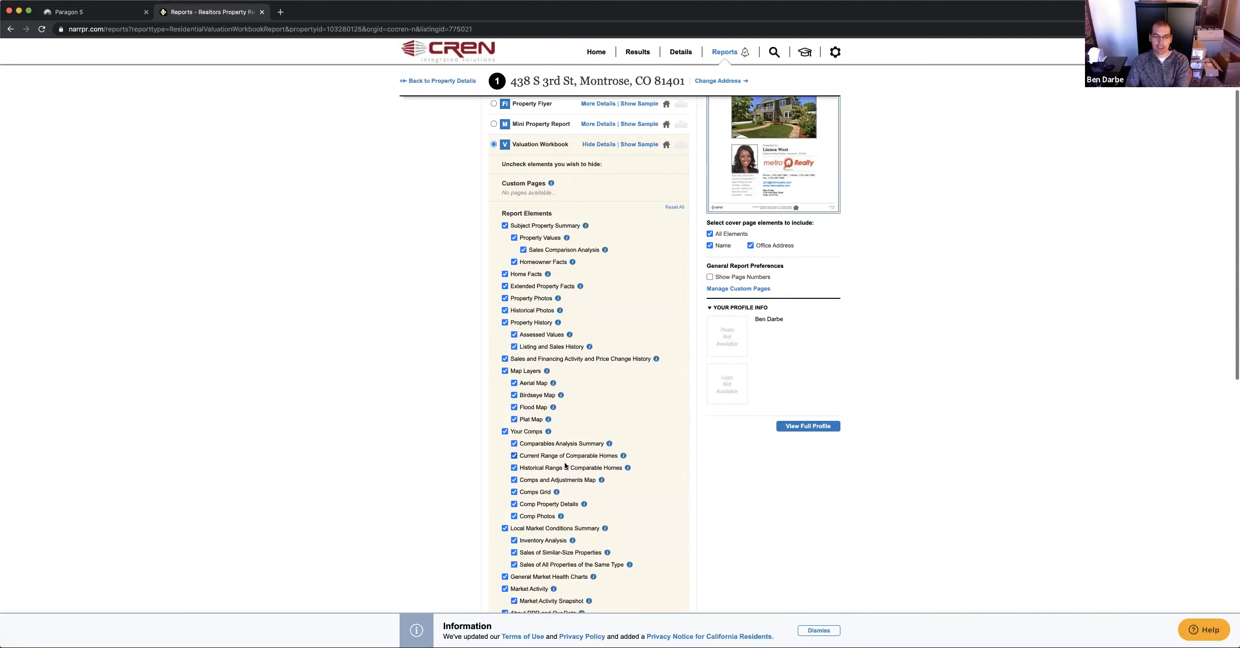
pyautogui.scroll(-1, 569, 389)
pyautogui.scroll(-8, 602, 423)
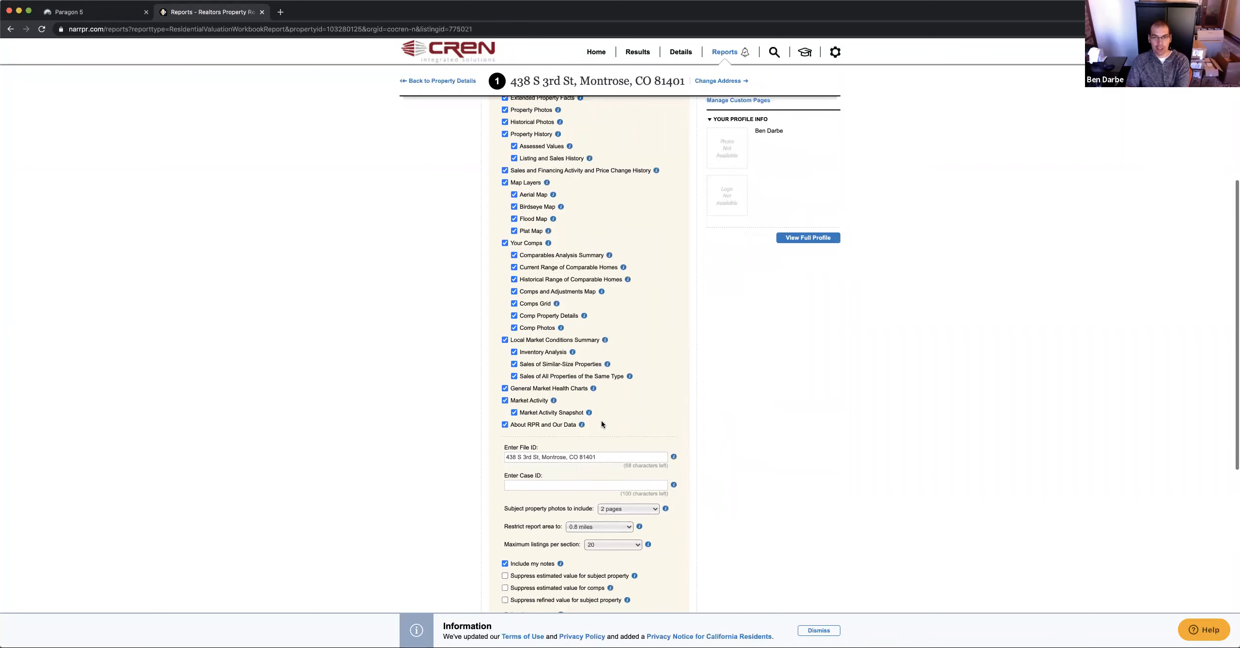
pyautogui.scroll(-2, 602, 424)
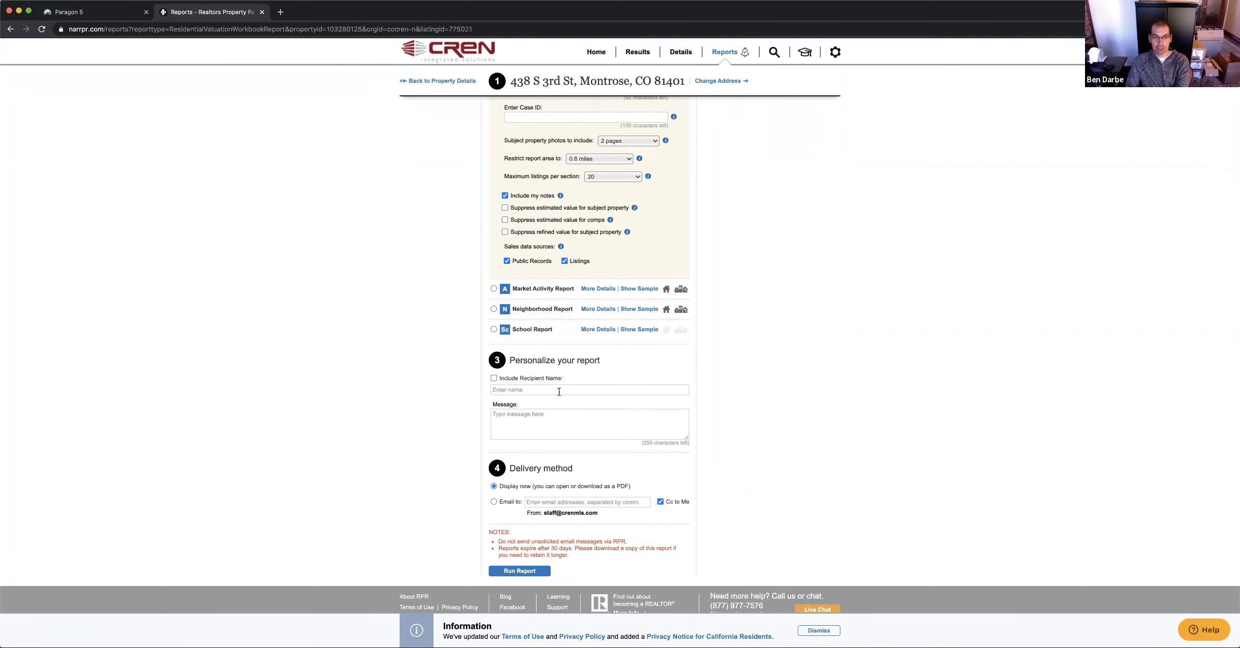
# Set the Valuation Workbook's delivery method to Email instead of display now
pyautogui.click(540, 387)
pyautogui.click(536, 421)
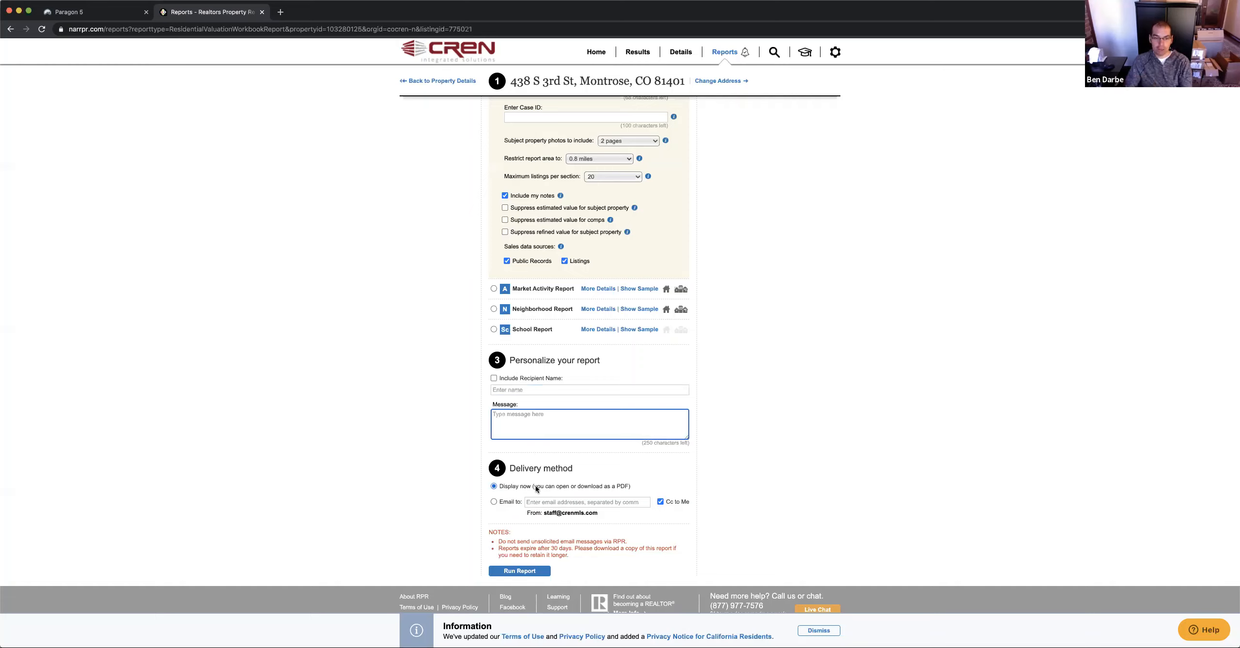
pyautogui.click(566, 499)
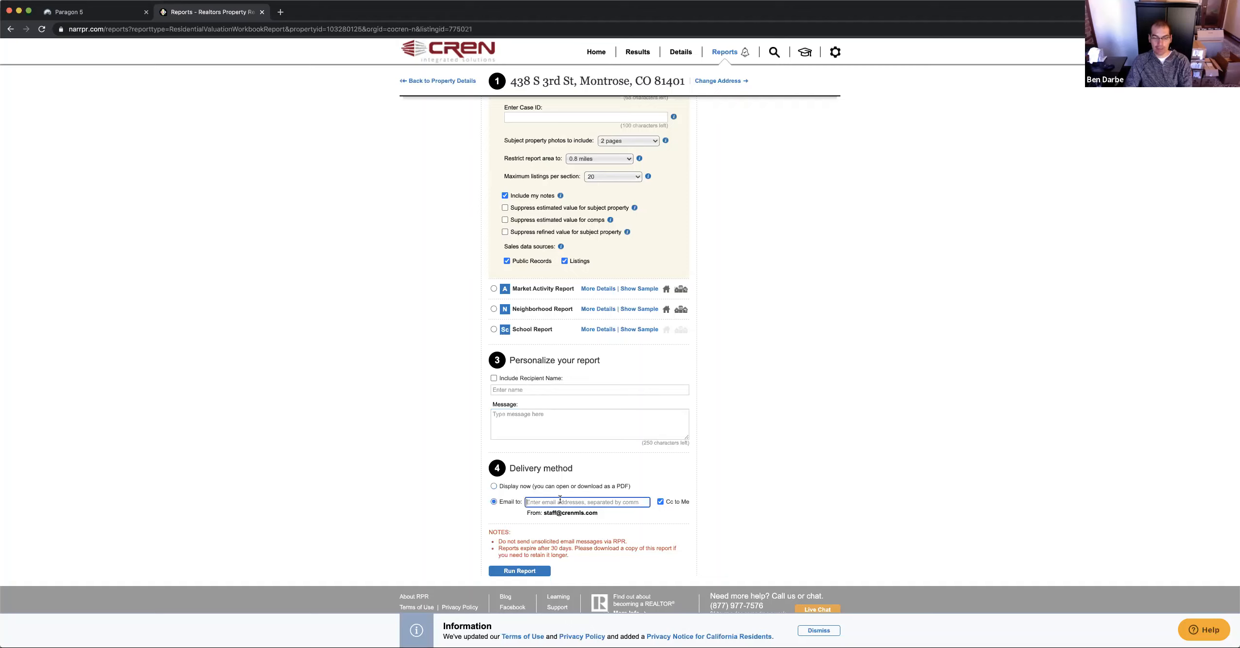
pyautogui.click(494, 487)
pyautogui.click(494, 501)
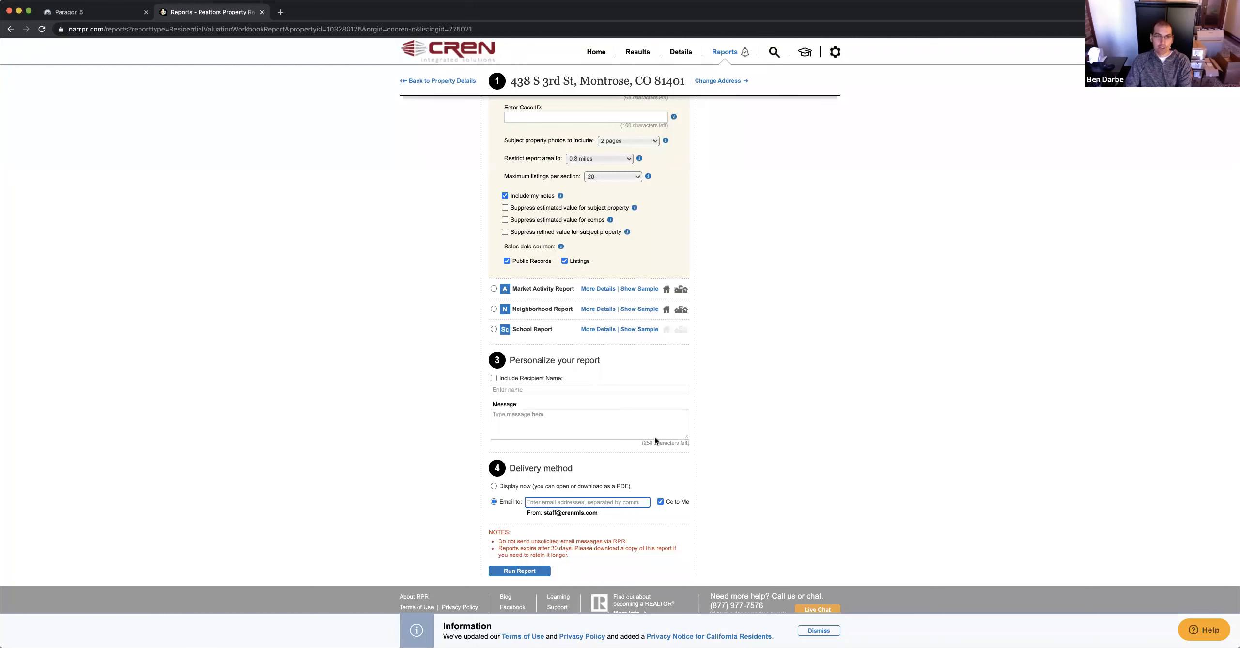
pyautogui.scroll(15, 655, 440)
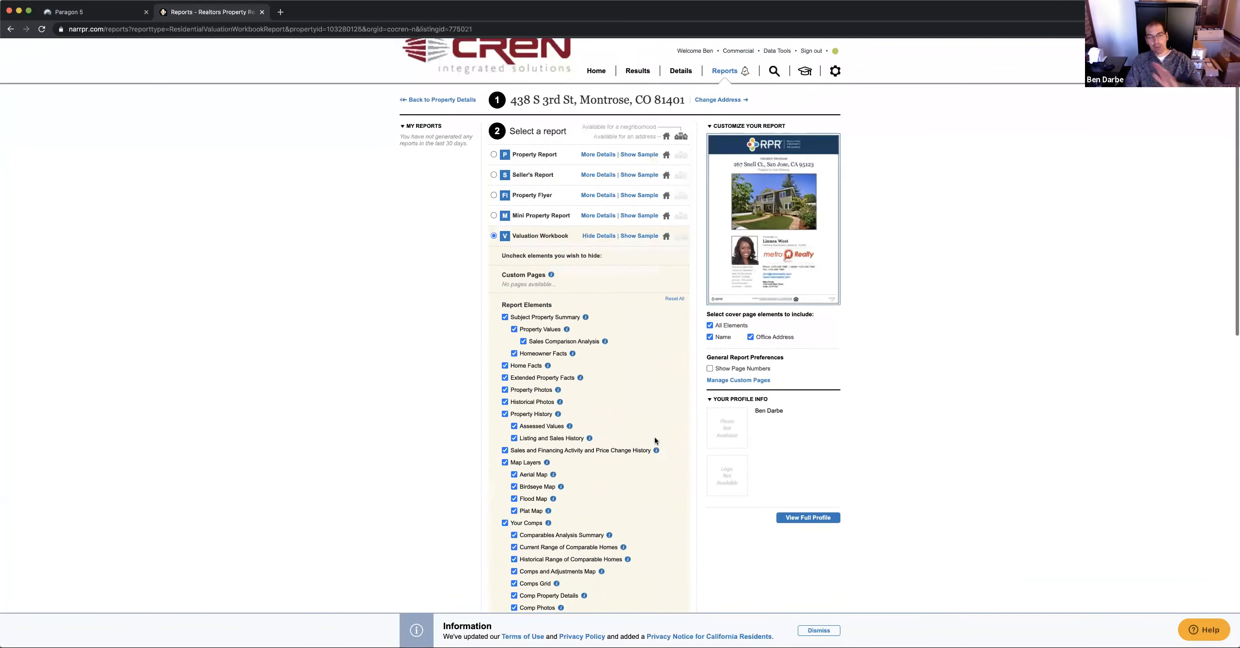
pyautogui.scroll(-1, 641, 383)
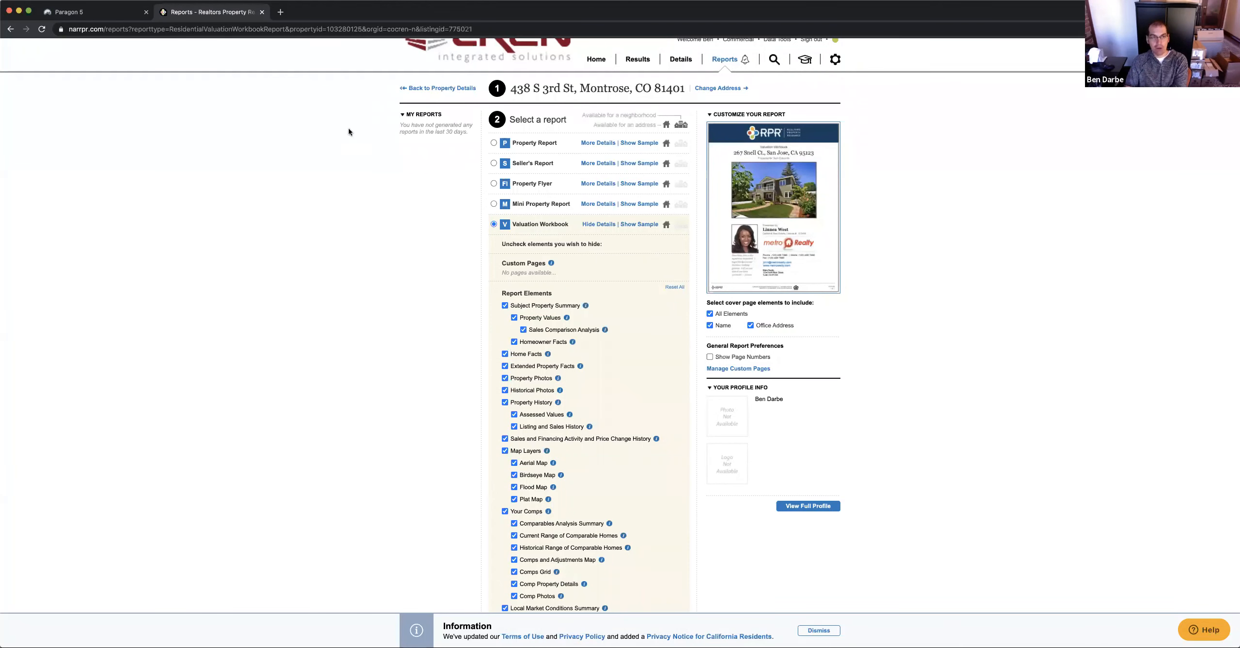
# Go to the Paragon 5 home page and open 'Learn to use RPR' under RPR
pyautogui.click(103, 13)
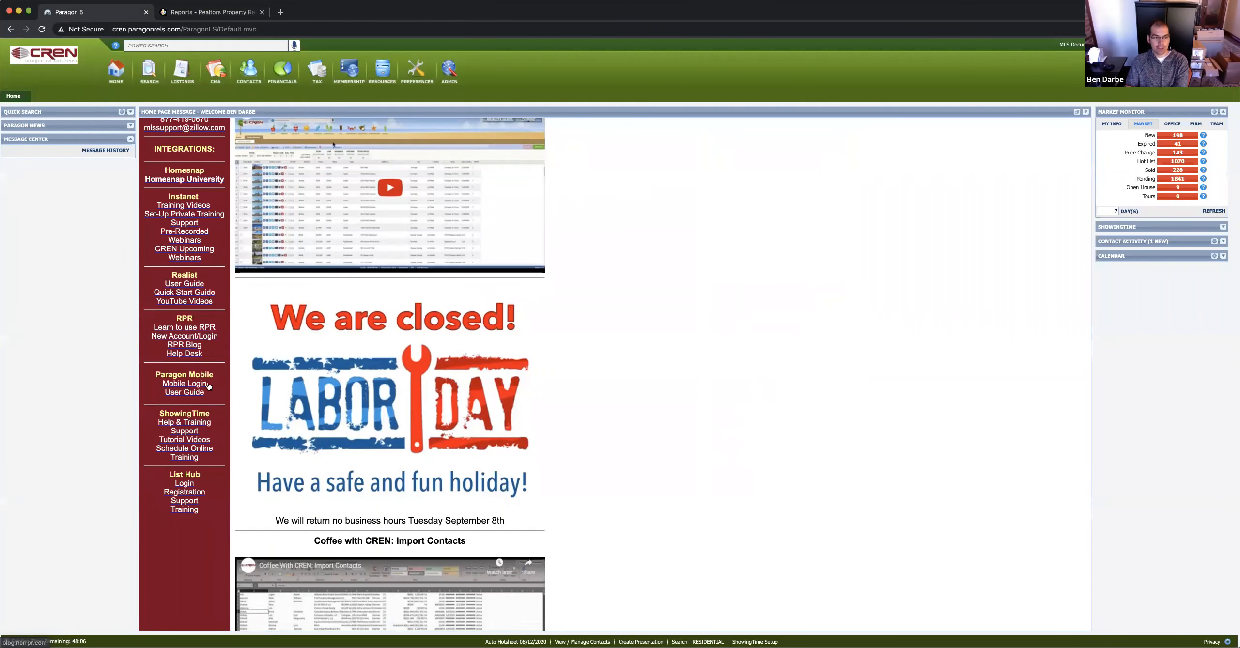
pyautogui.click(190, 330)
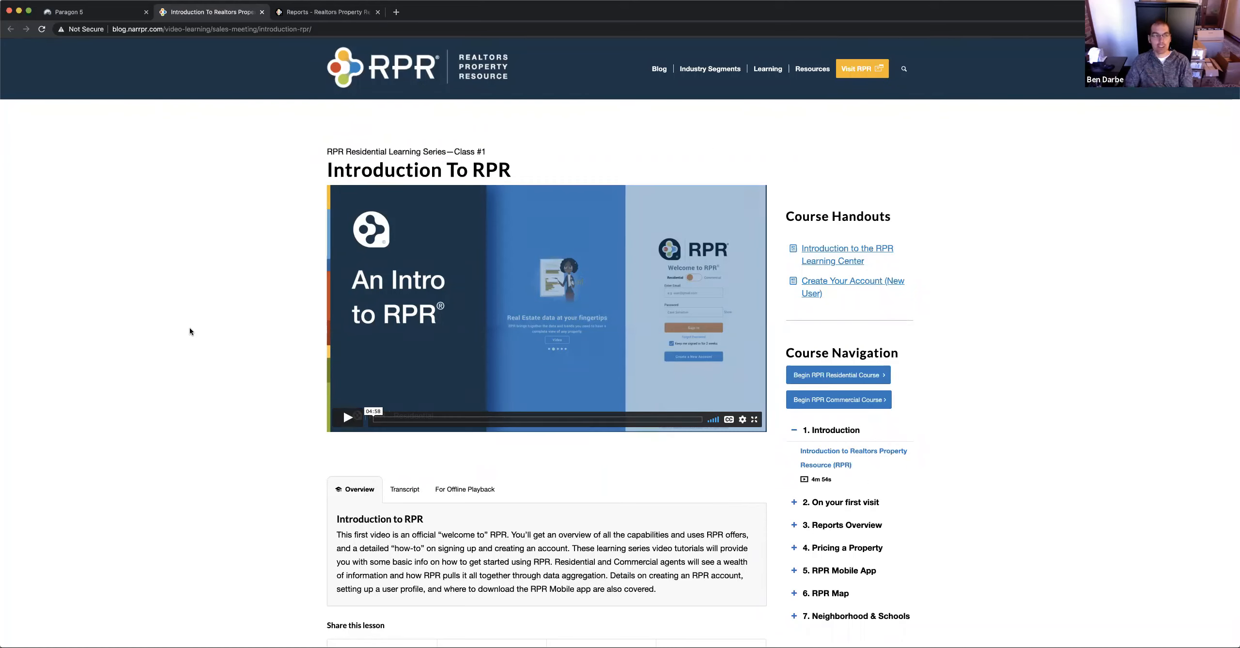
# Switch back to the Paragon 5 home page tab
pyautogui.click(101, 12)
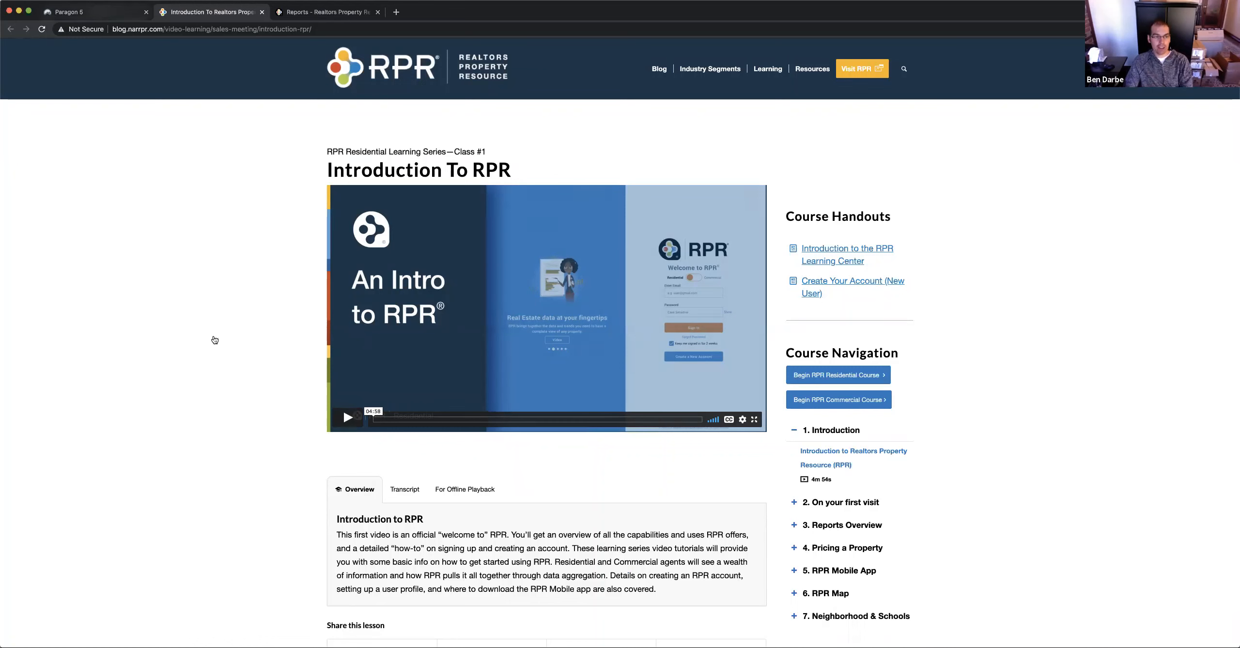